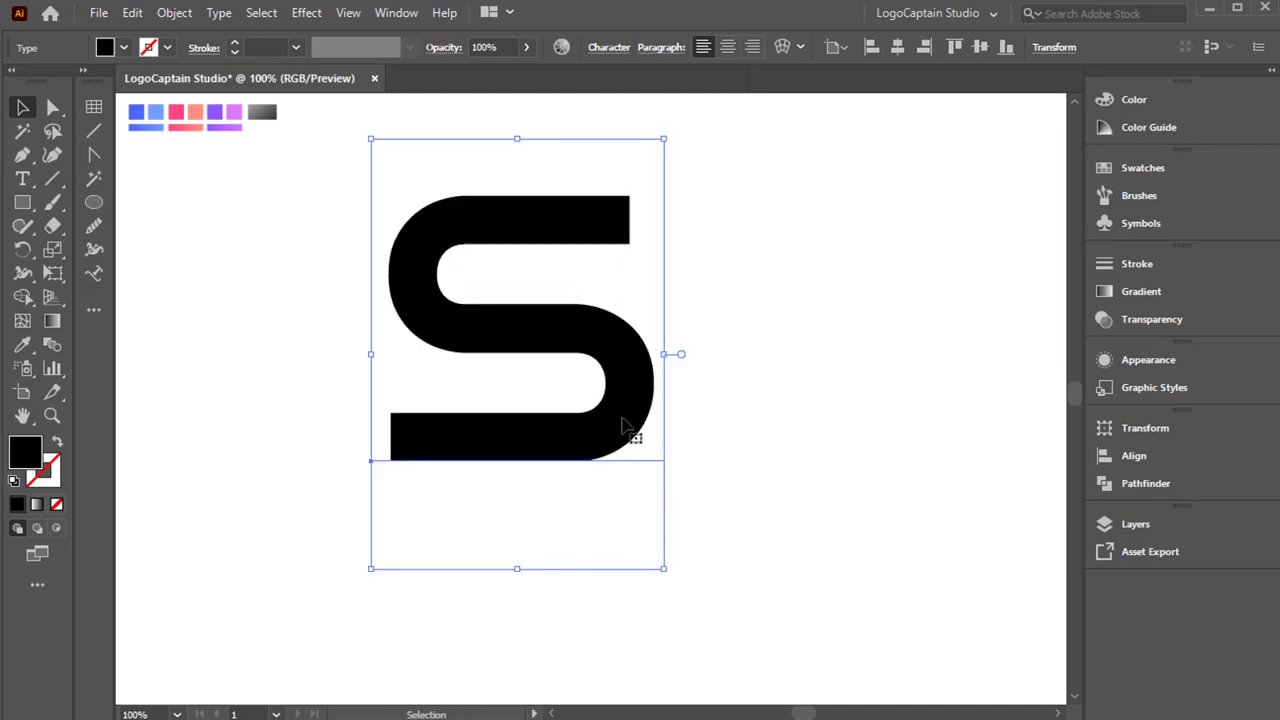
Step: Move the letter S toward the middle of the artboard and convert the text to outlines
drag(623, 429, 714, 474)
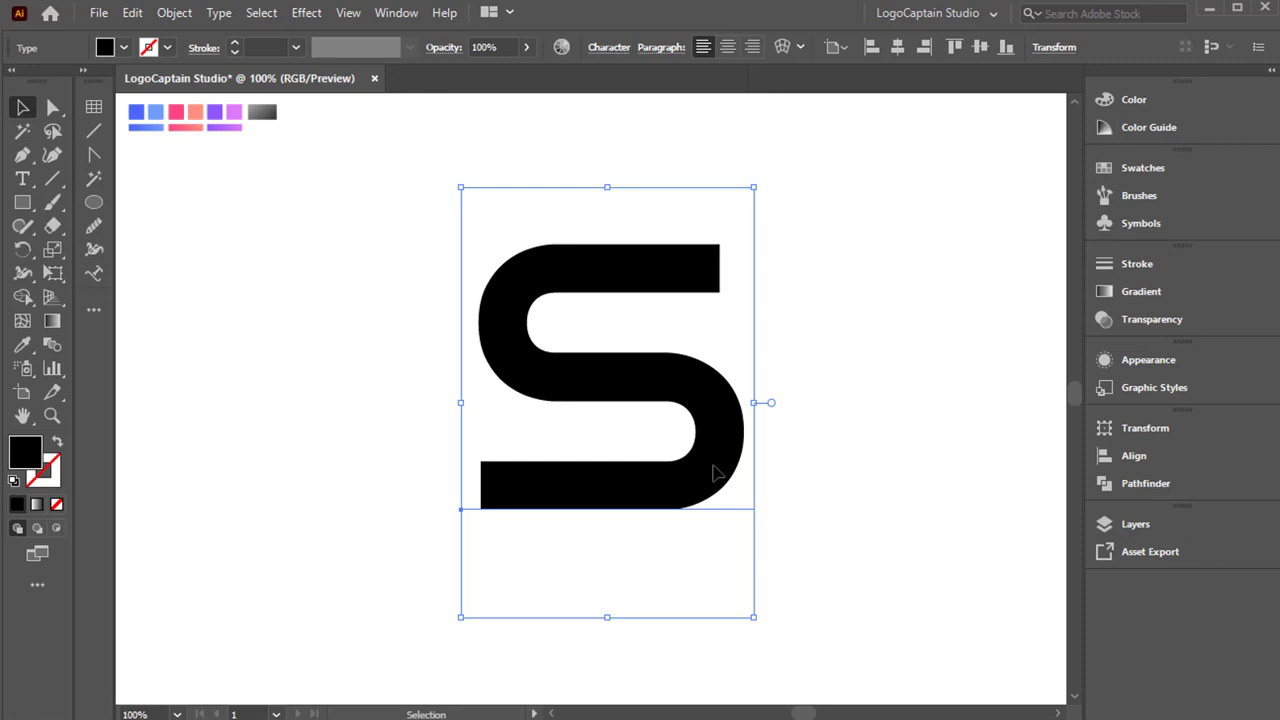
right_click(714, 474)
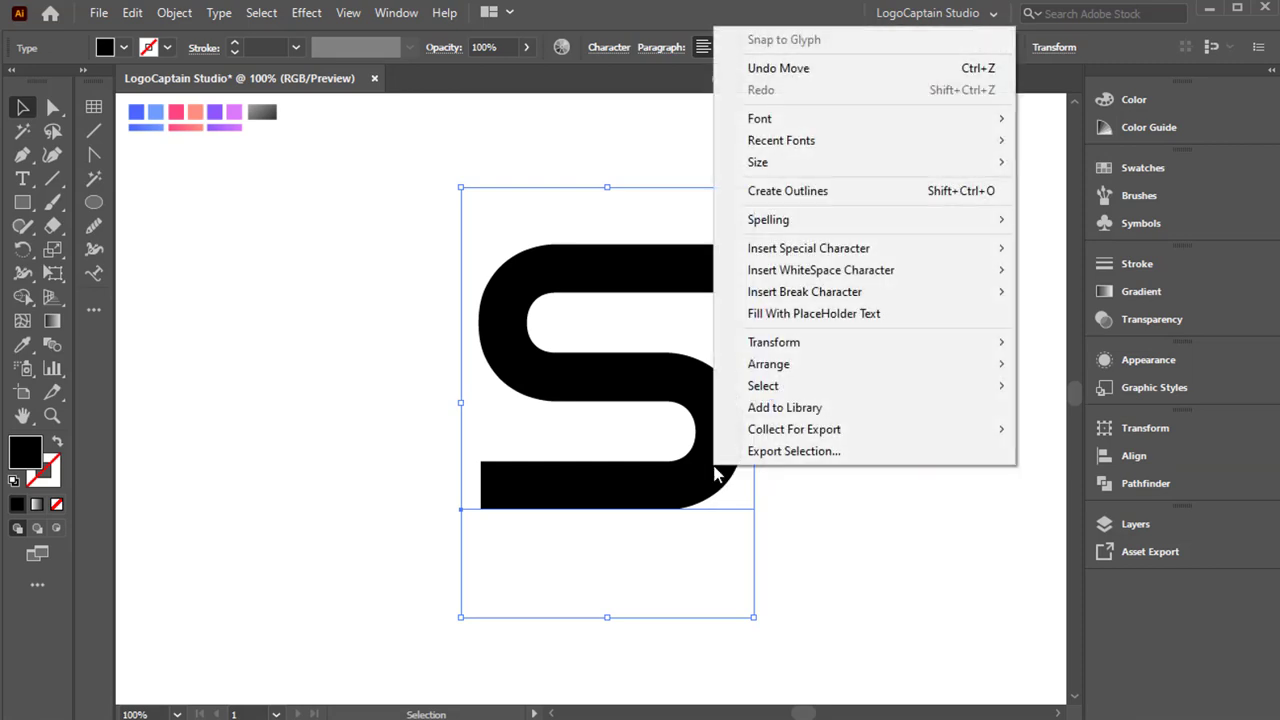
click(778, 191)
click(663, 222)
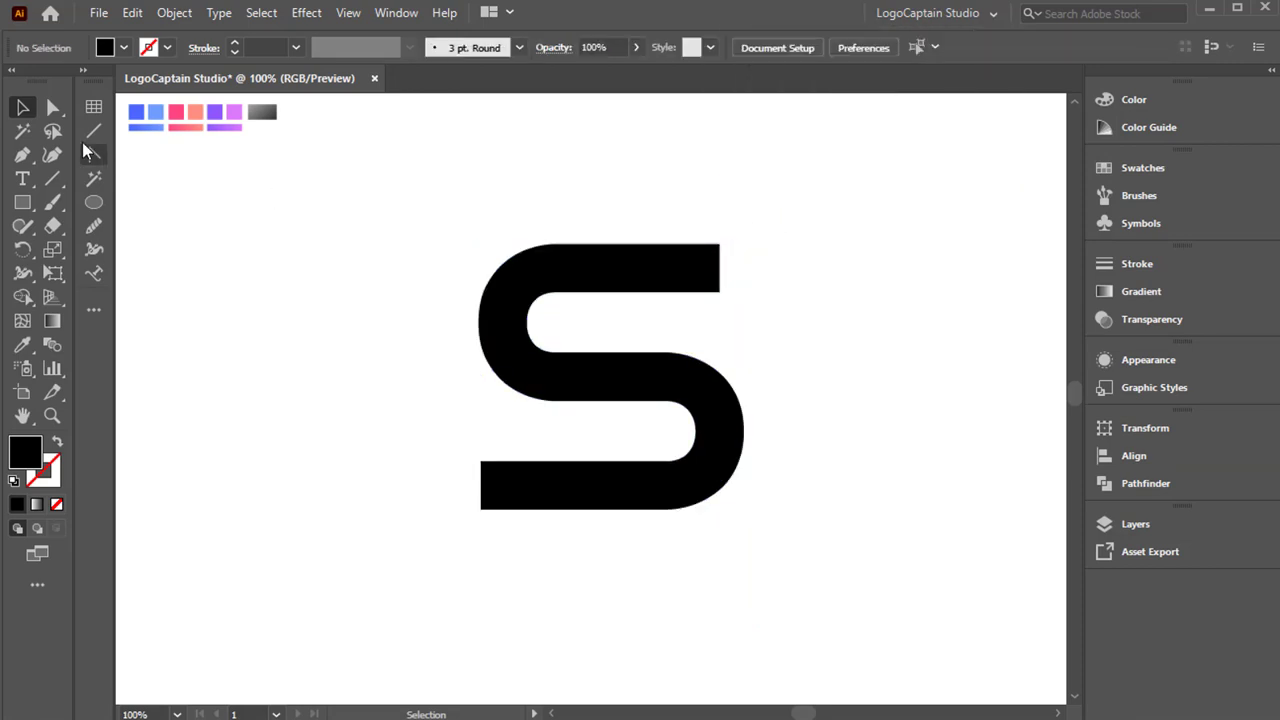
Step: Extend the S's upper arm horizontally past the lower bowl by moving the two anchor points at its end
click(53, 108)
drag(684, 218, 764, 331)
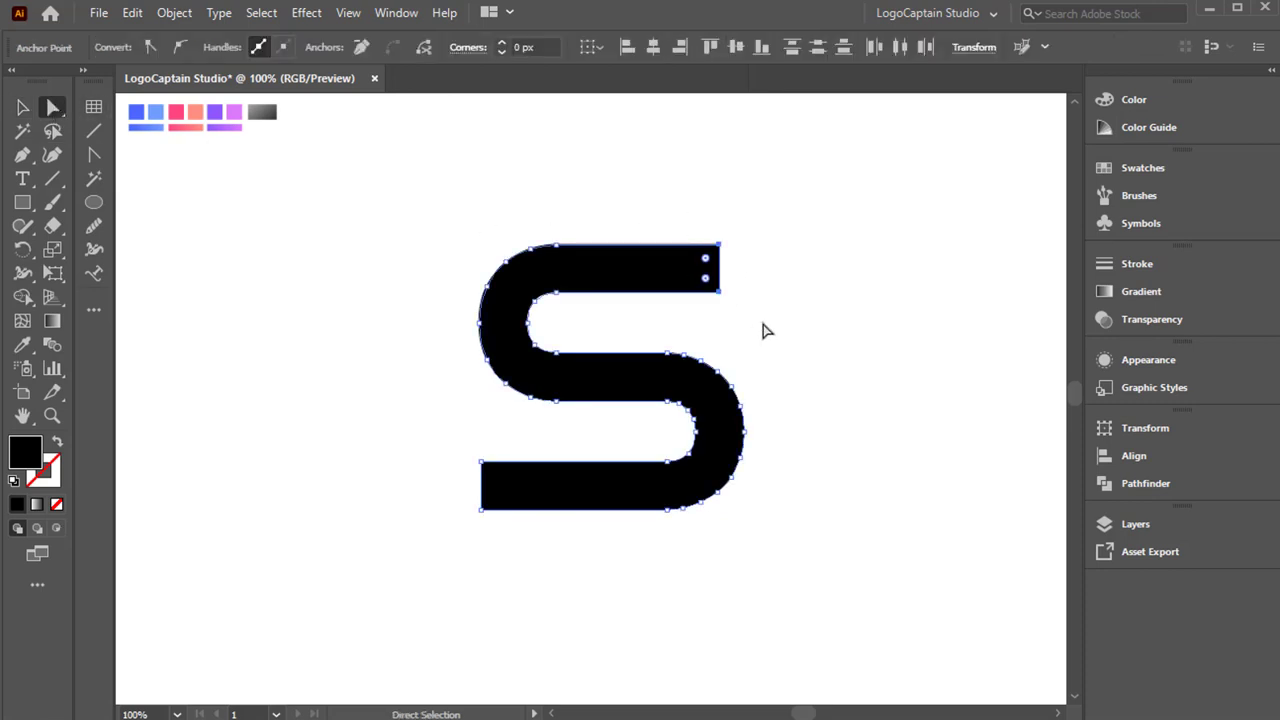
key(Right)
key(Right)
key(Right)
key(Right)
key(Right)
key(Right)
key(Right)
key(Right)
key(Right)
key(Right)
key(Right)
key(Right)
key(Right)
key(Right)
key(Right)
key(Right)
key(Right)
key(Right)
key(Right)
key(Right)
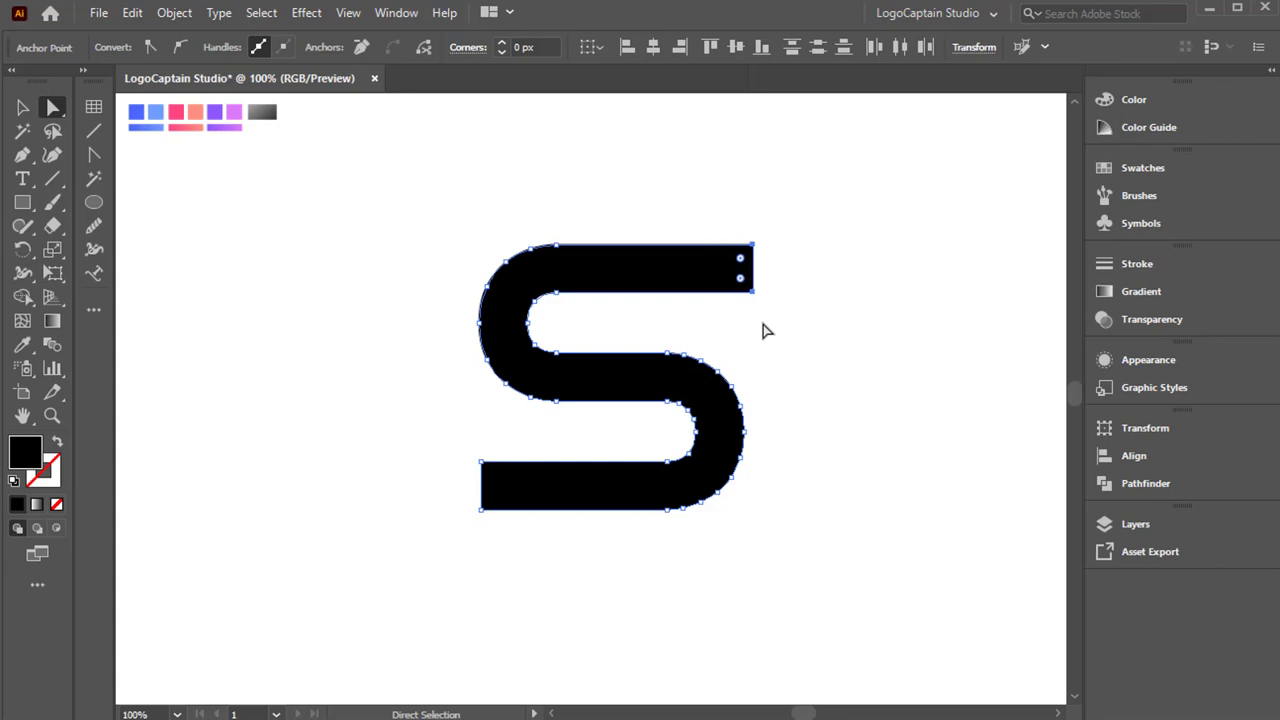
key(Right)
key(Right)
key(Right)
key(Right)
key(Right)
key(Right)
key(Right)
key(Right)
key(Right)
key(Right)
click(22, 107)
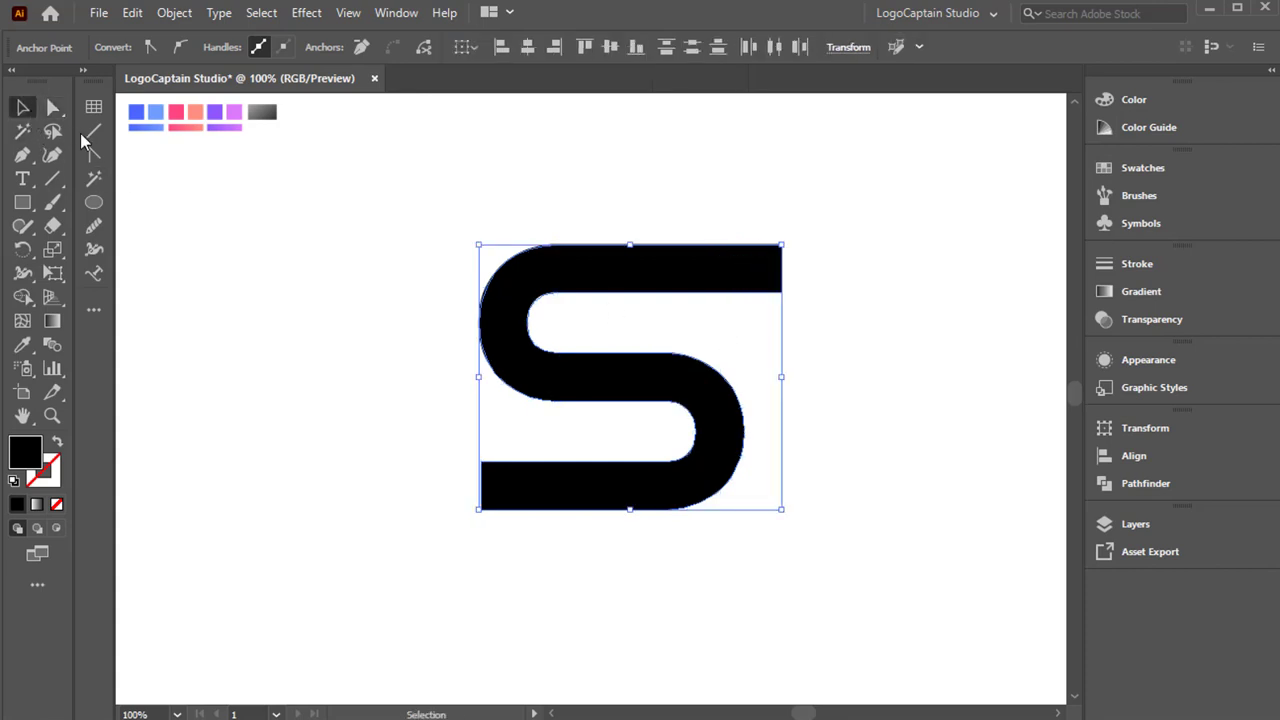
Step: Draw a vertical line from the lower bowl's outermost anchor up past the upper arm, and select it together with the S
click(56, 175)
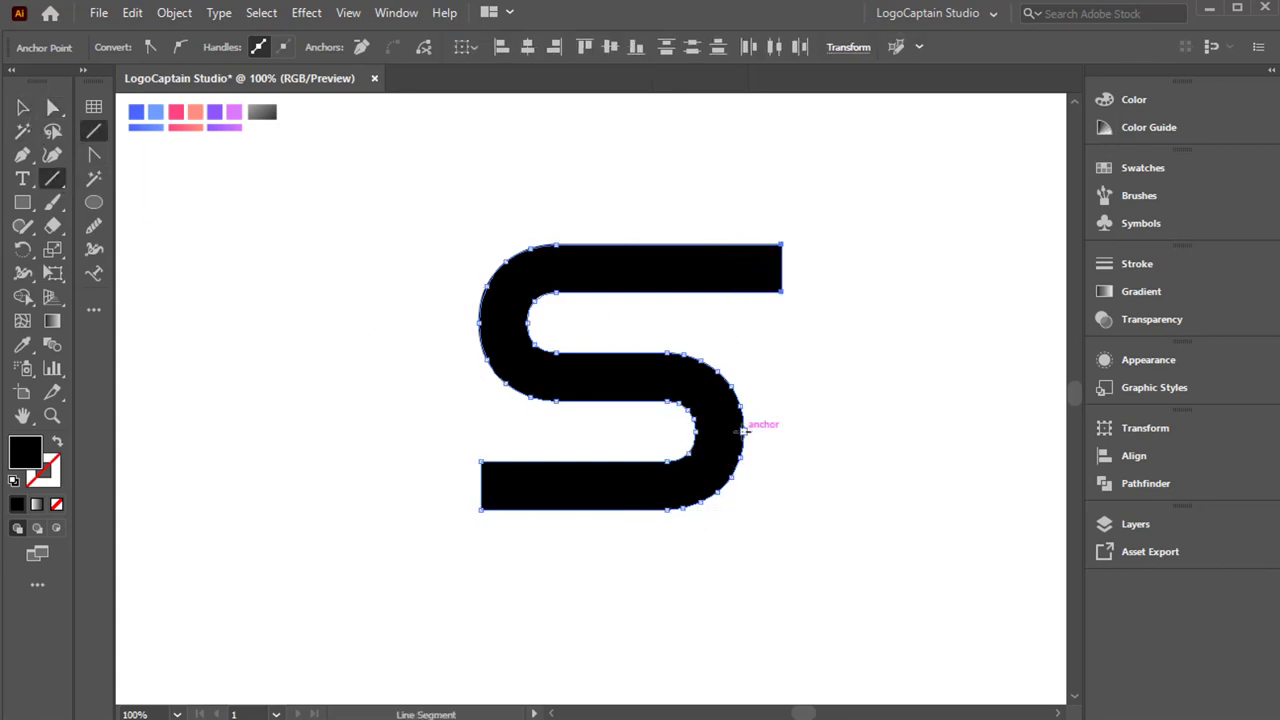
mouse_move(745, 430)
mouse_down()
mouse_move(743, 204)
mouse_move(796, 290)
mouse_up()
click(22, 110)
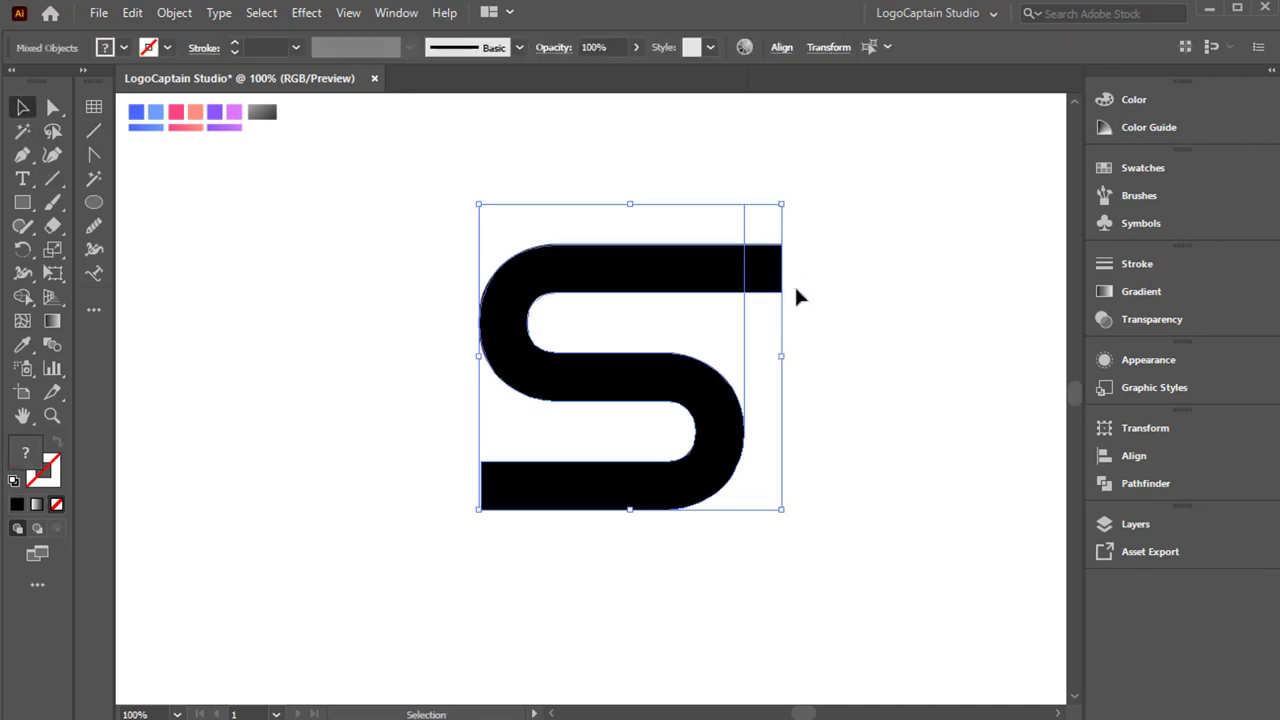
Step: Trim the part of the upper arm beyond the vertical line with Shape Builder, and delete the line
click(22, 296)
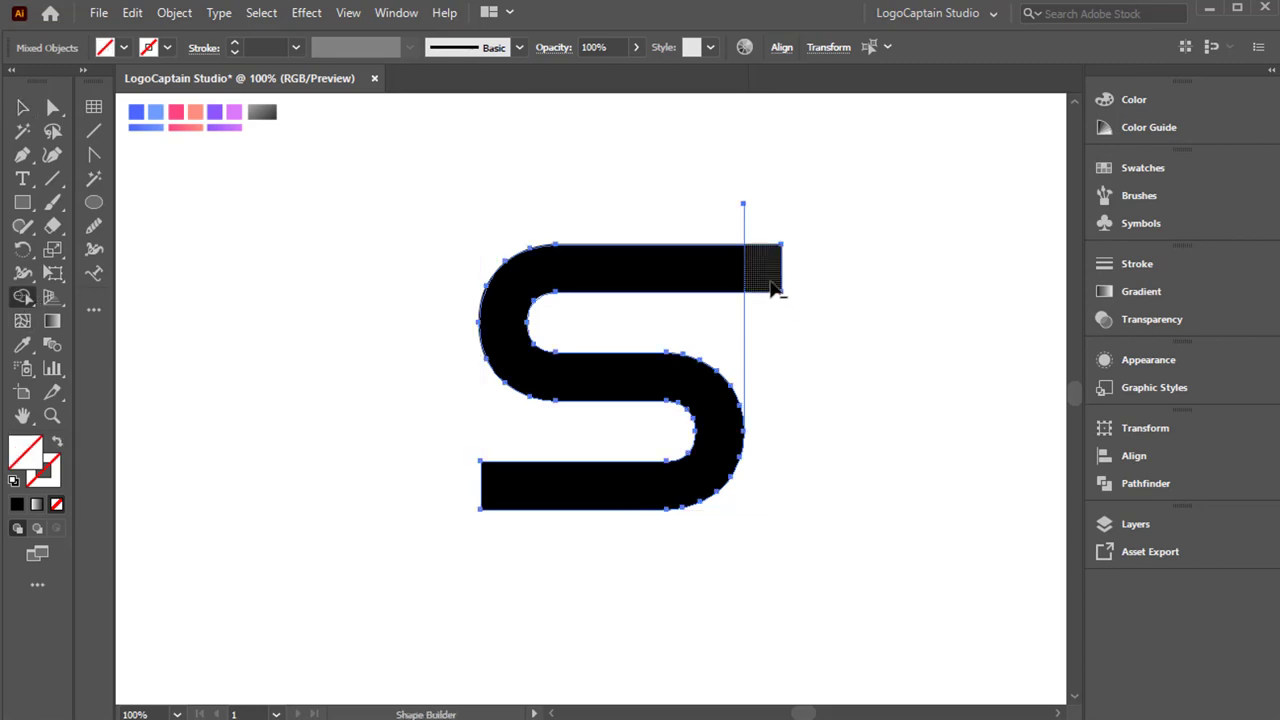
click(23, 108)
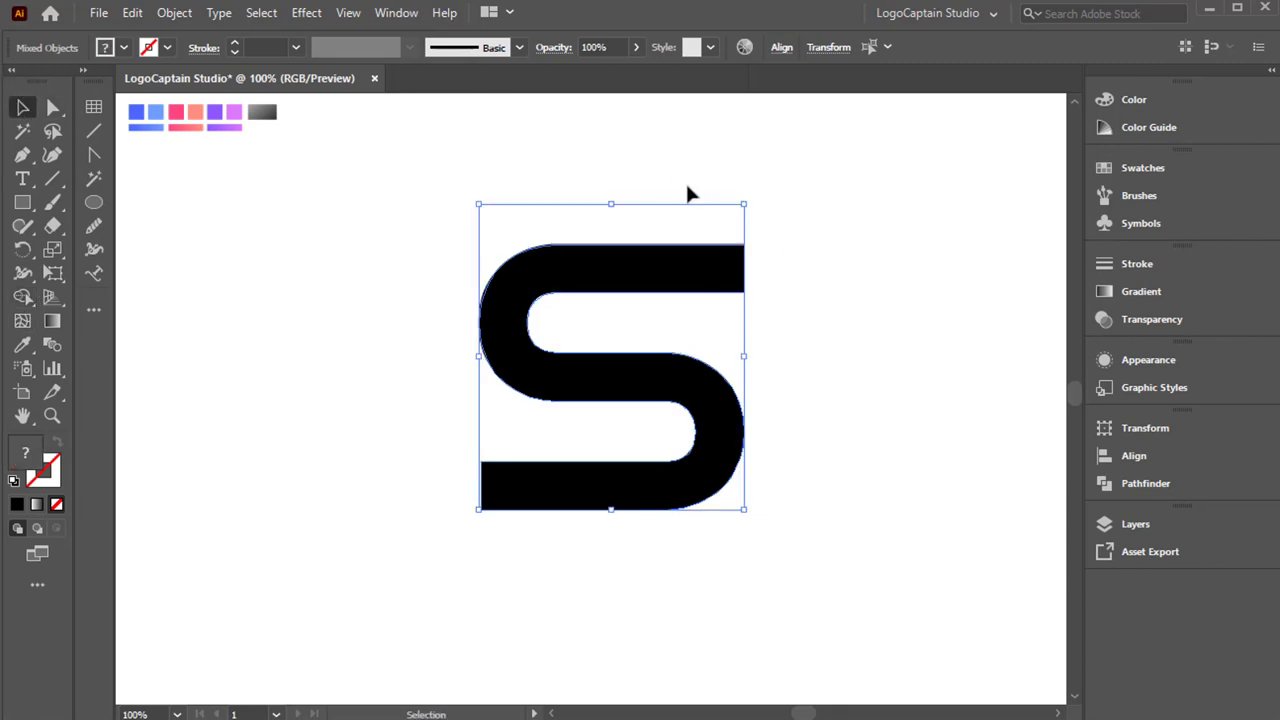
click(736, 210)
click(743, 228)
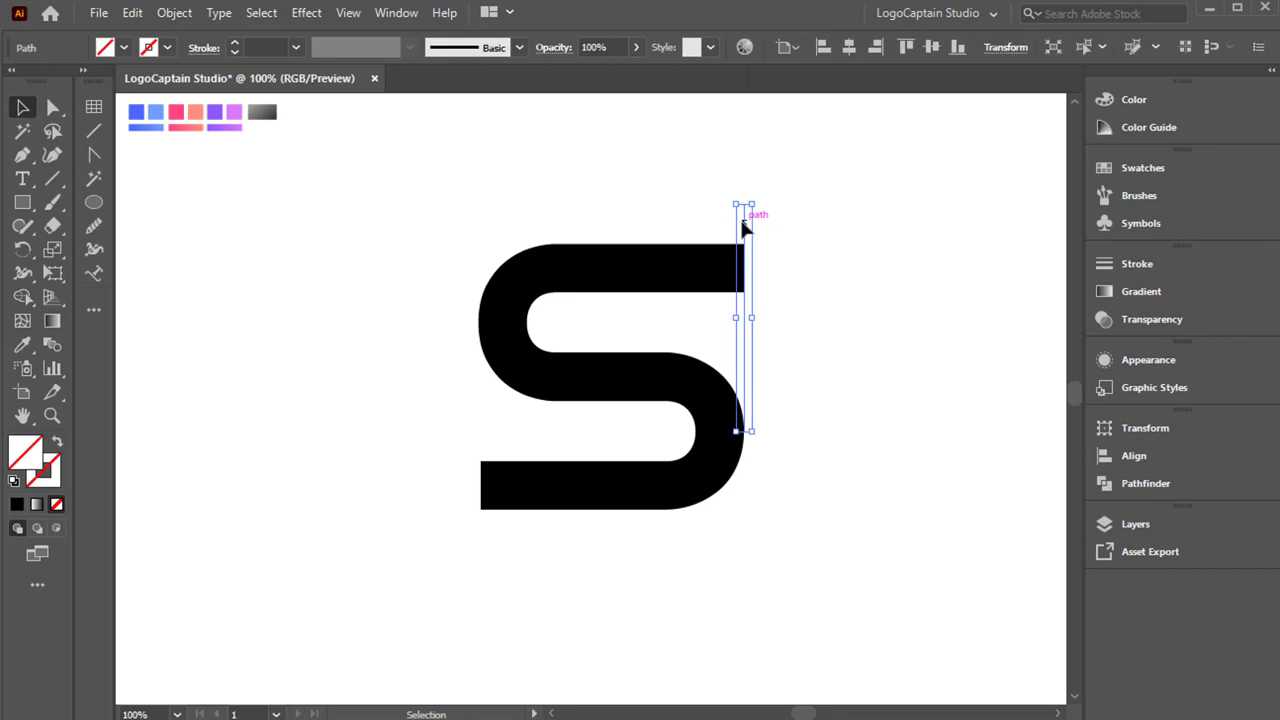
key(Delete)
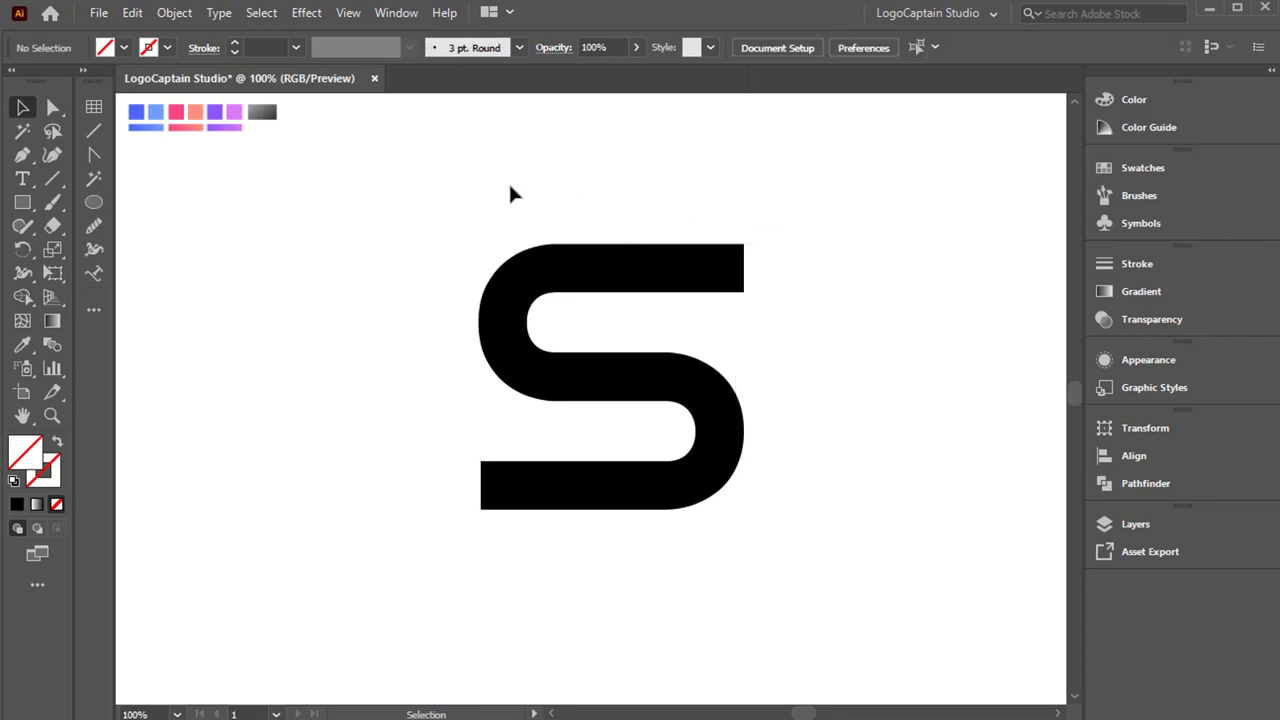
Step: Swap the S's fill and stroke so it has only a black outline
click(655, 362)
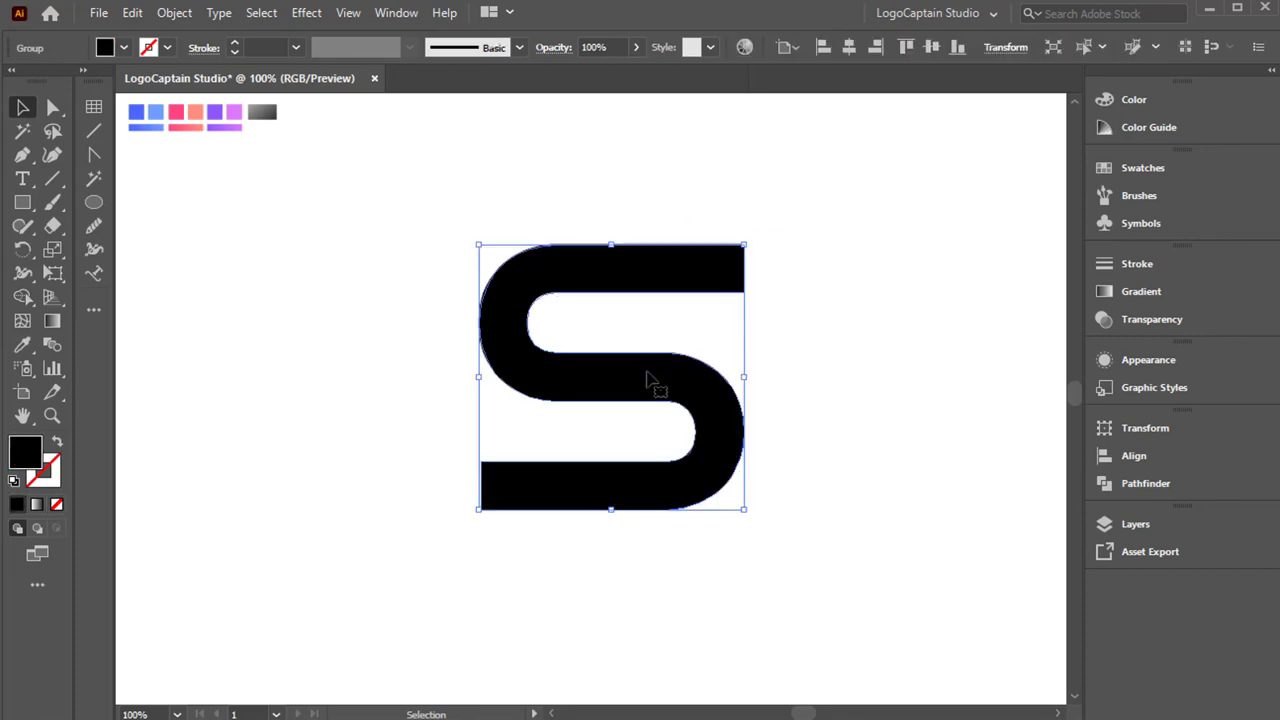
click(58, 446)
click(332, 442)
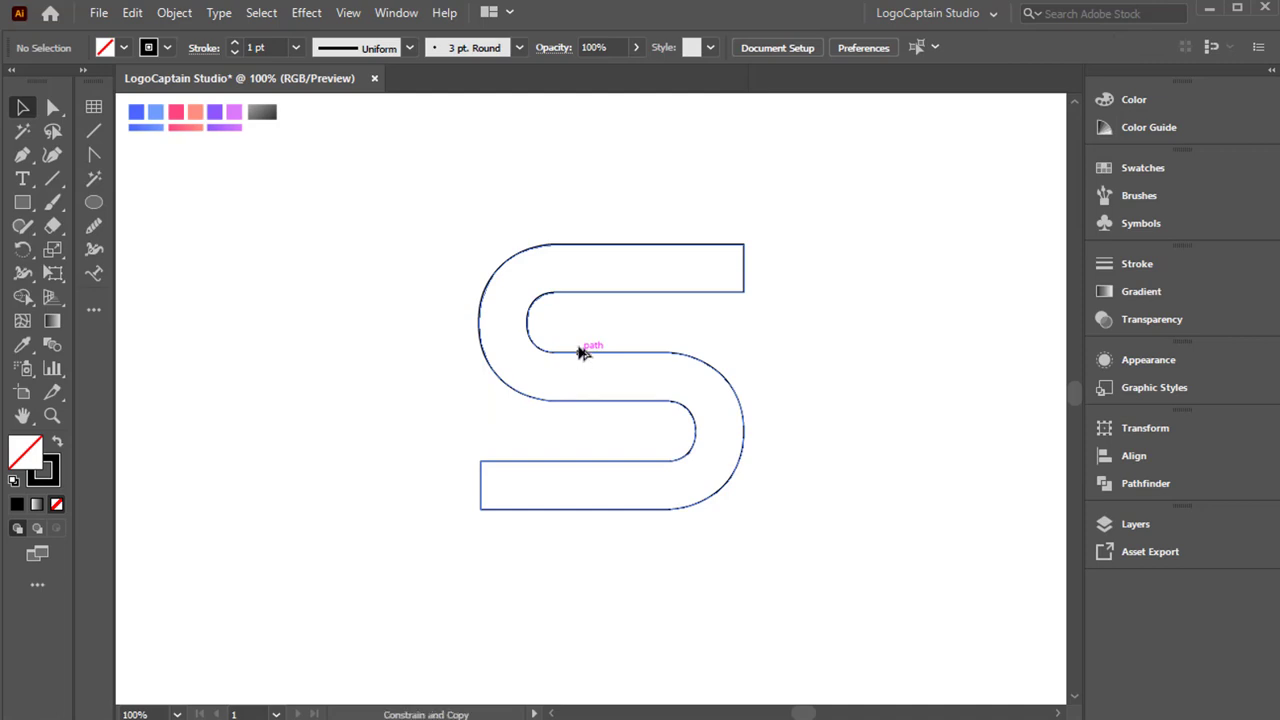
Step: Duplicate the outlined S vertically, one copy above and one below the original, each offset by the thickness of an arm
drag(580, 351, 578, 313)
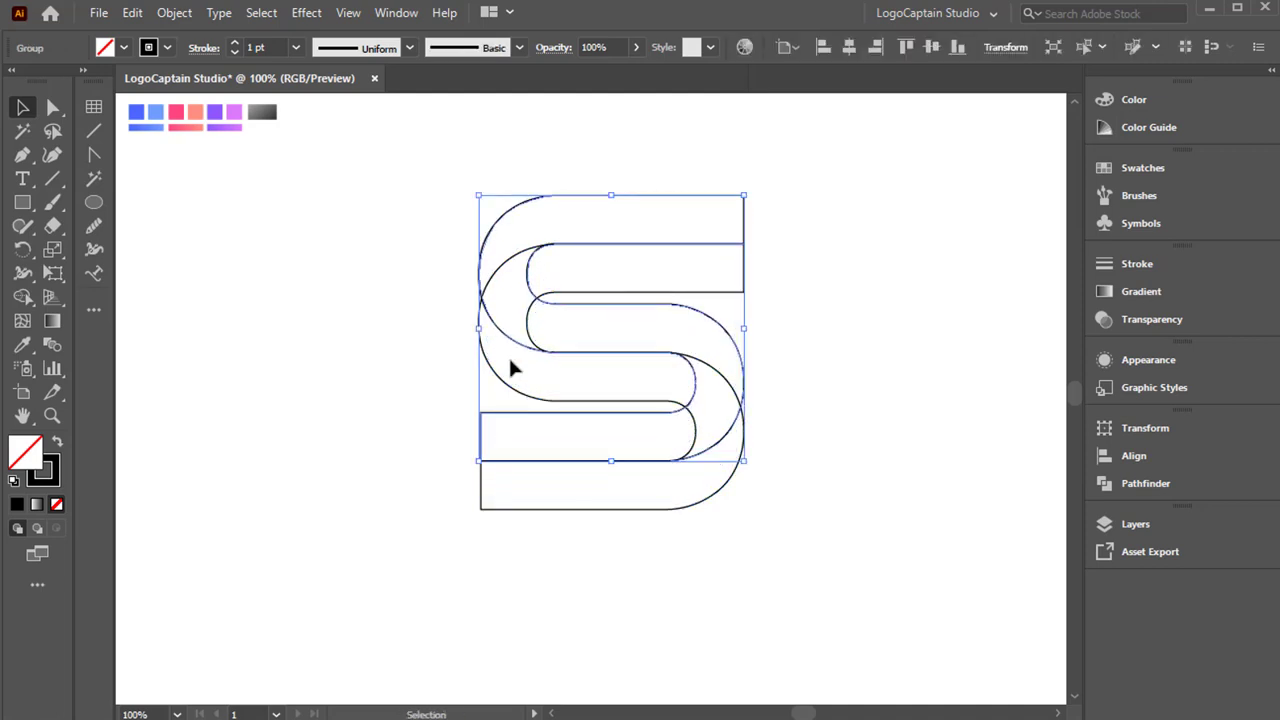
click(436, 362)
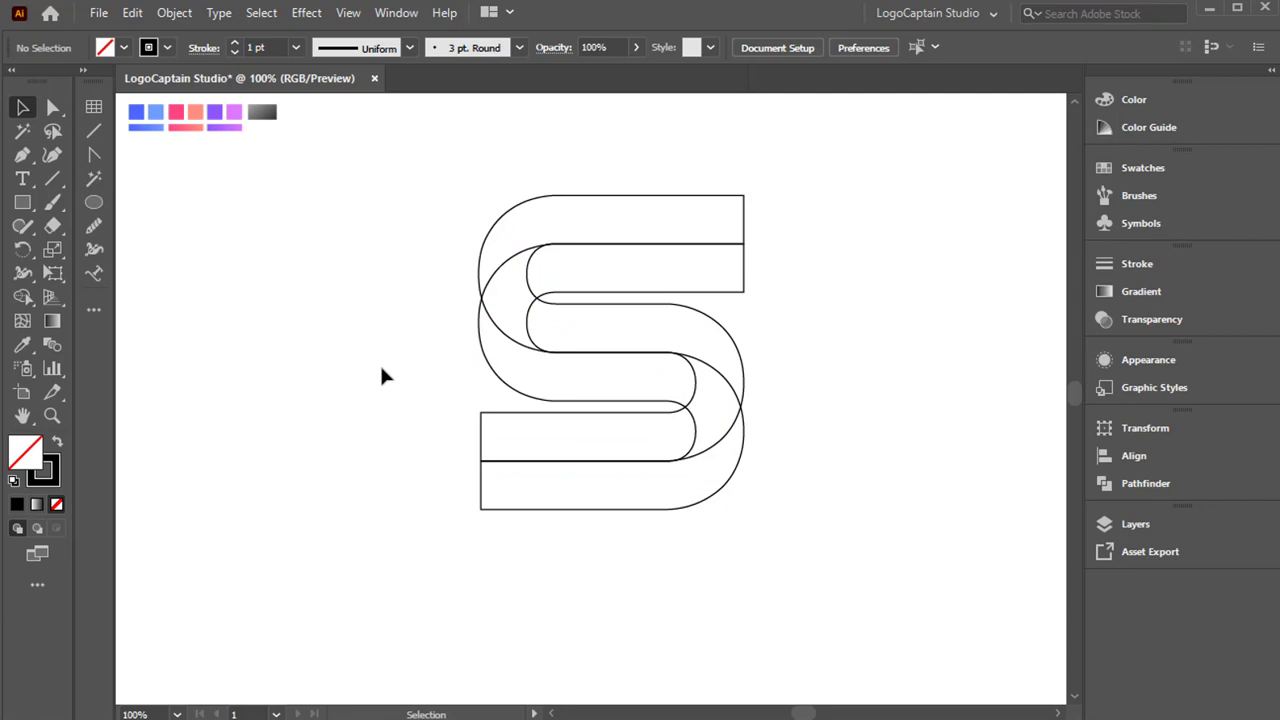
drag(636, 316, 636, 410)
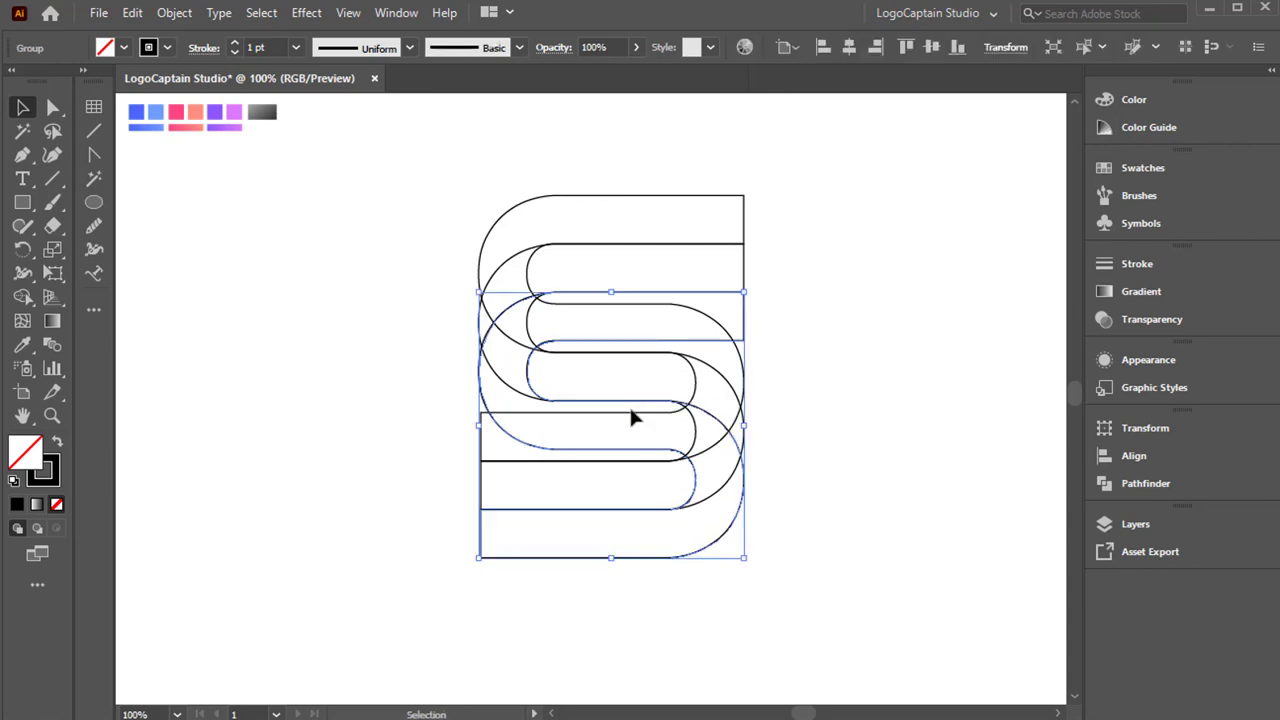
click(365, 400)
Step: Merge the middle S's regions with Shape Builder in black into an upper hook, a central diagonal band and a lower hook
key(ctrl+=)
key(ctrl+a)
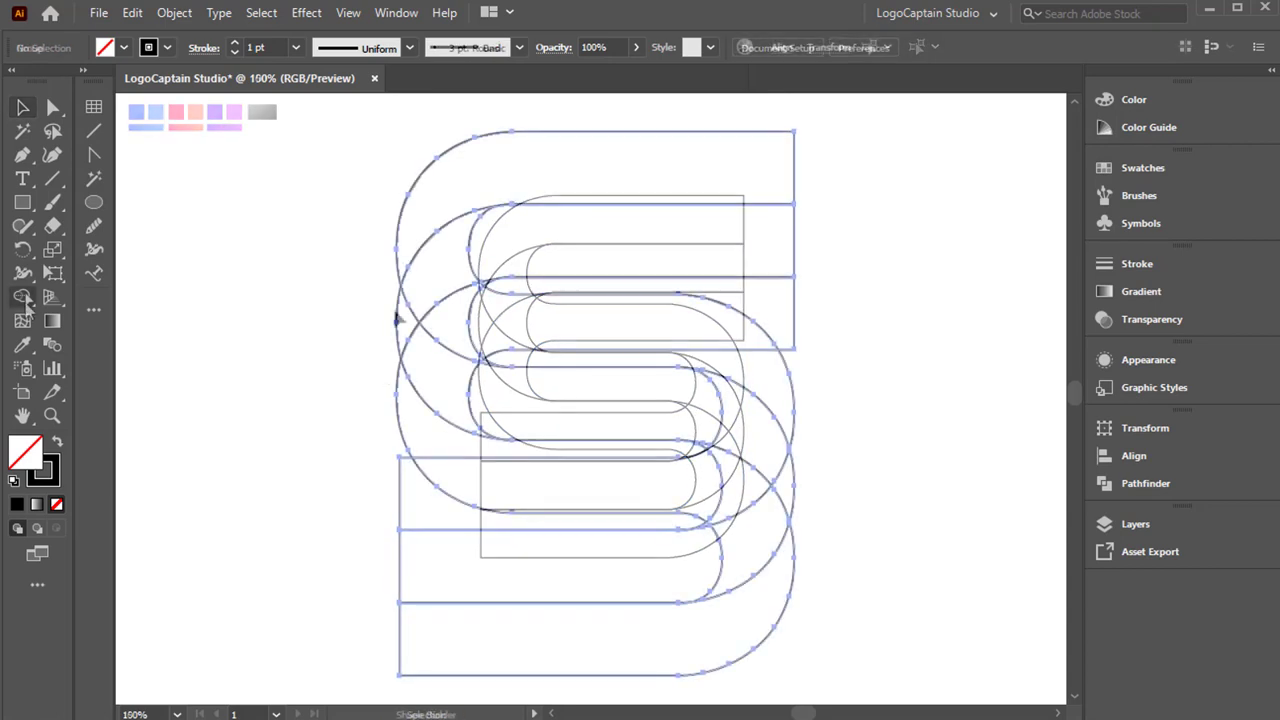
click(23, 298)
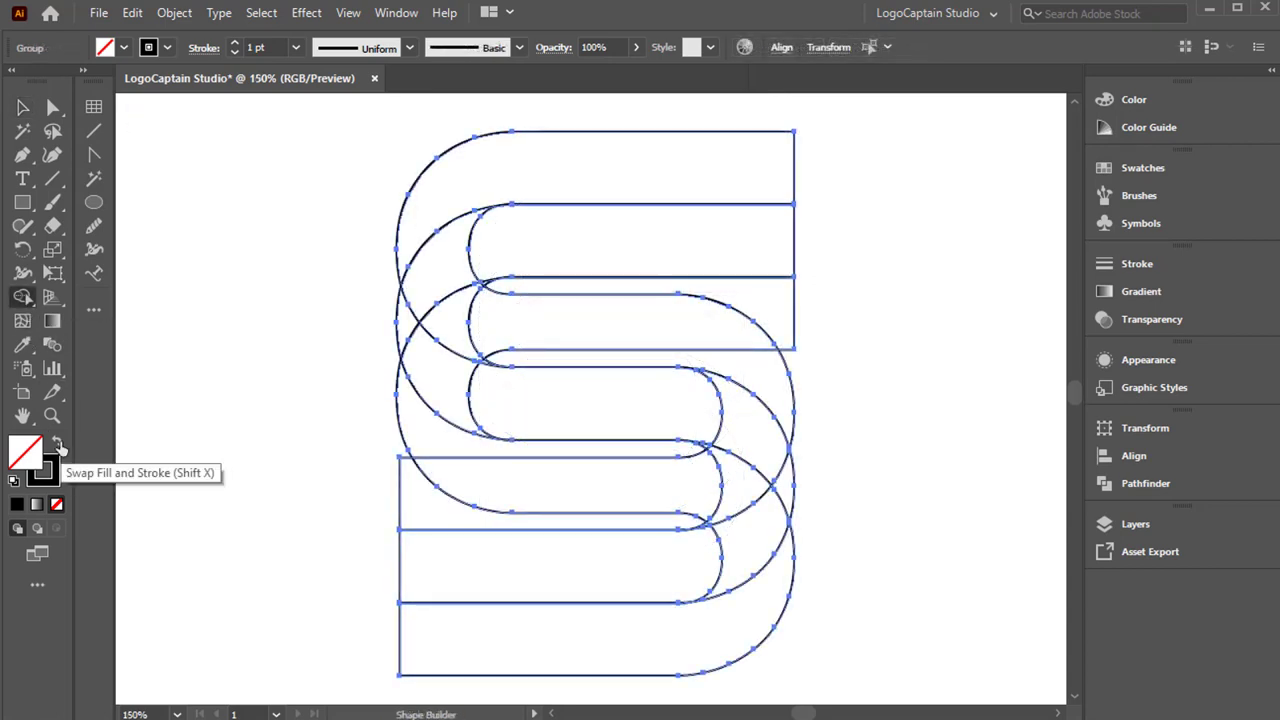
click(58, 442)
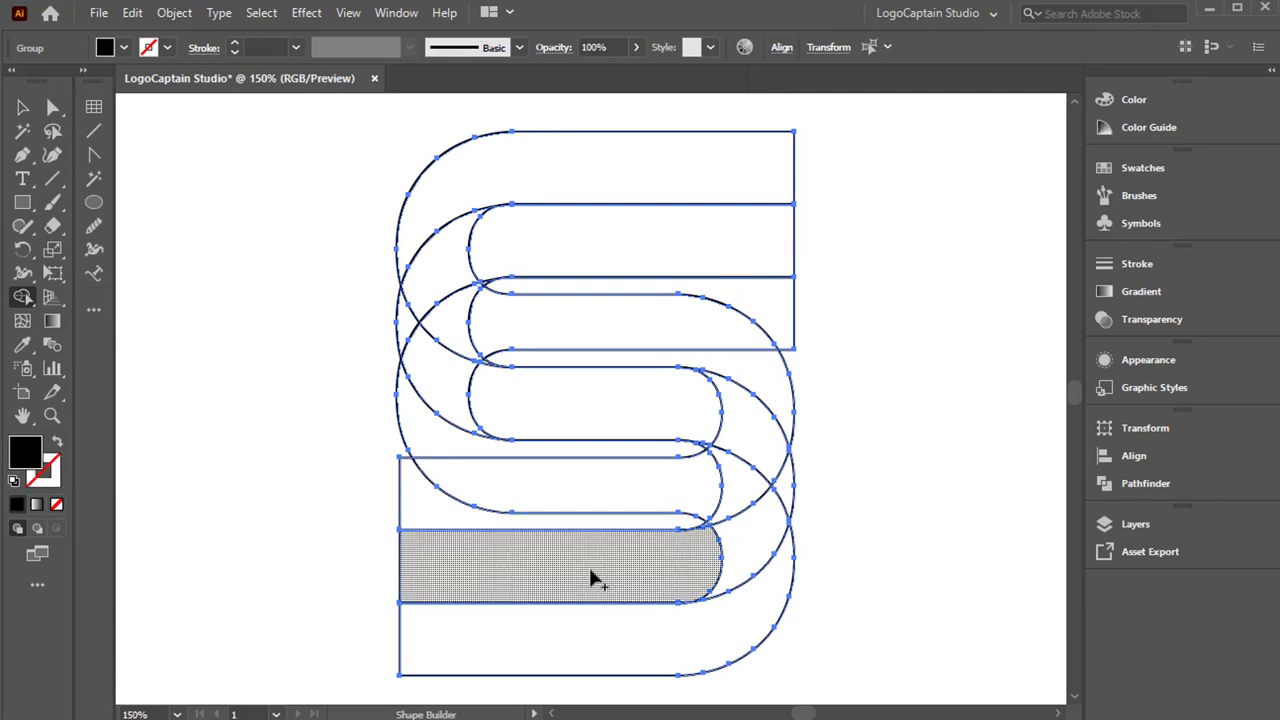
mouse_move(603, 585)
mouse_down()
mouse_move(704, 552)
mouse_move(731, 483)
mouse_move(708, 449)
mouse_move(765, 463)
mouse_move(706, 421)
mouse_up()
mouse_move(572, 405)
mouse_down()
mouse_move(465, 388)
mouse_move(420, 352)
mouse_move(409, 325)
mouse_move(467, 271)
mouse_move(480, 286)
mouse_up()
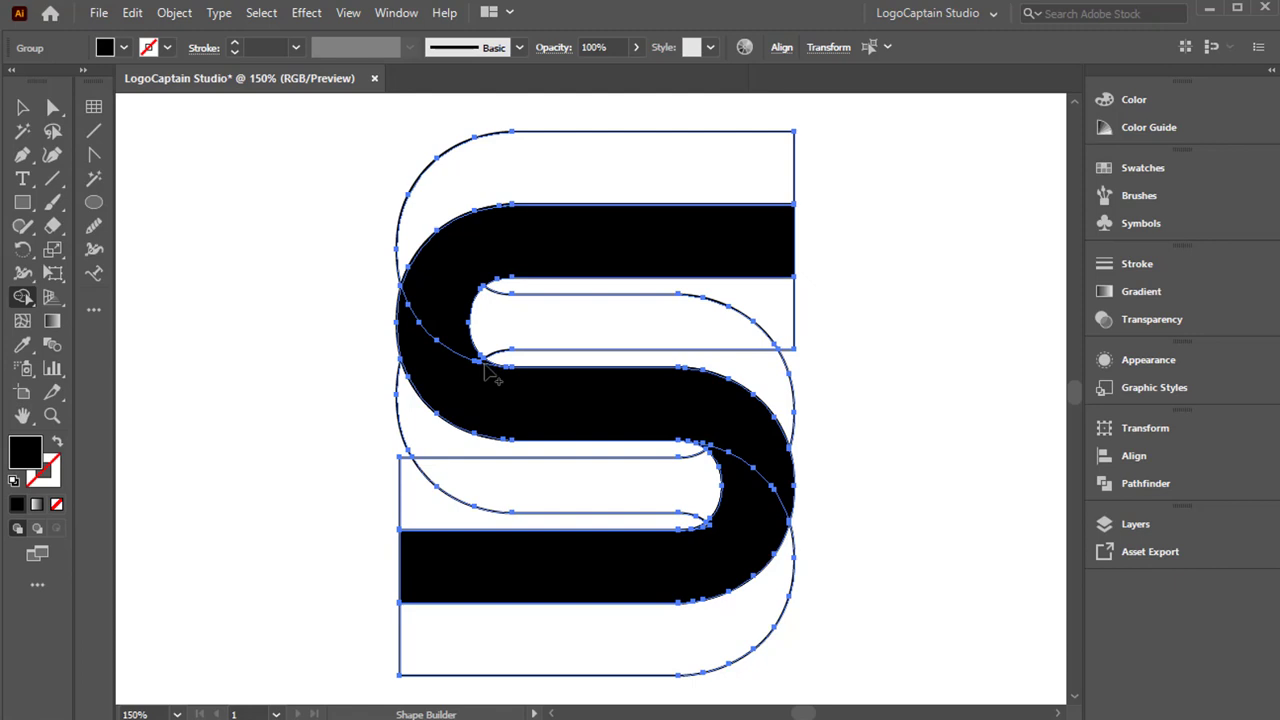
Step: Remove the leftover outline regions of the upper and lower copies around the black S with Shape Builder
click(52, 415)
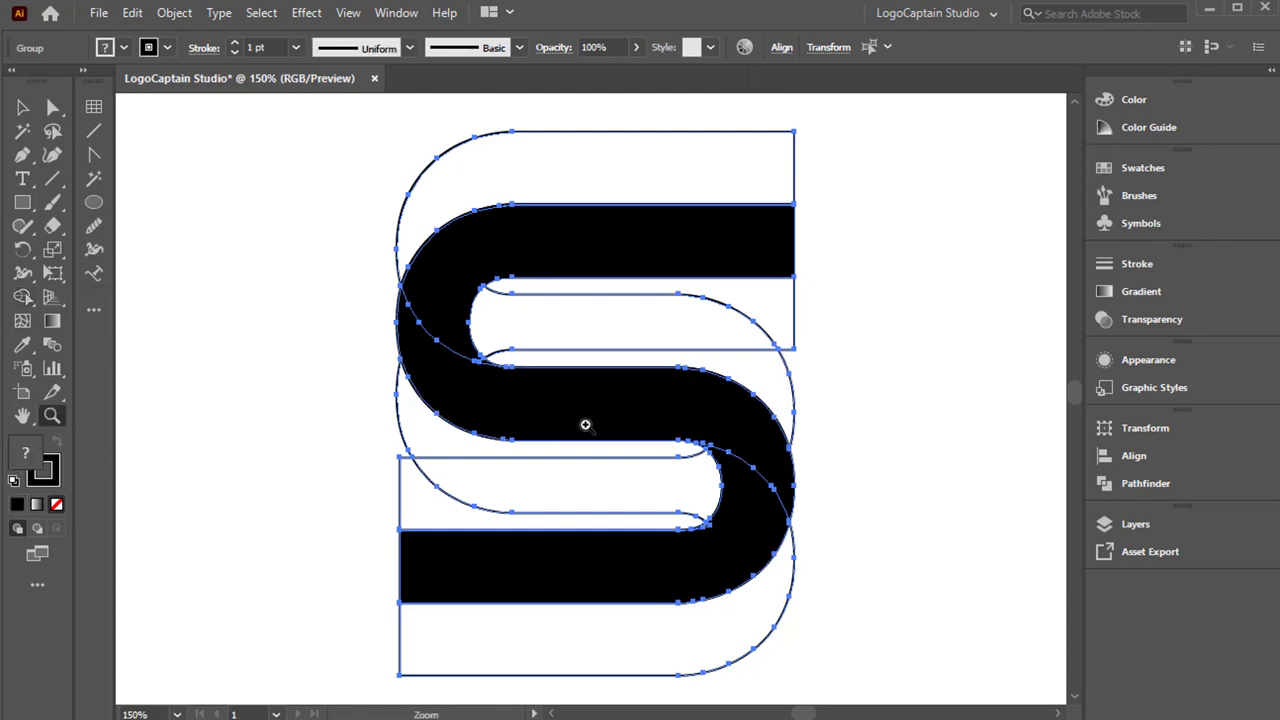
alt+click(627, 380)
click(22, 296)
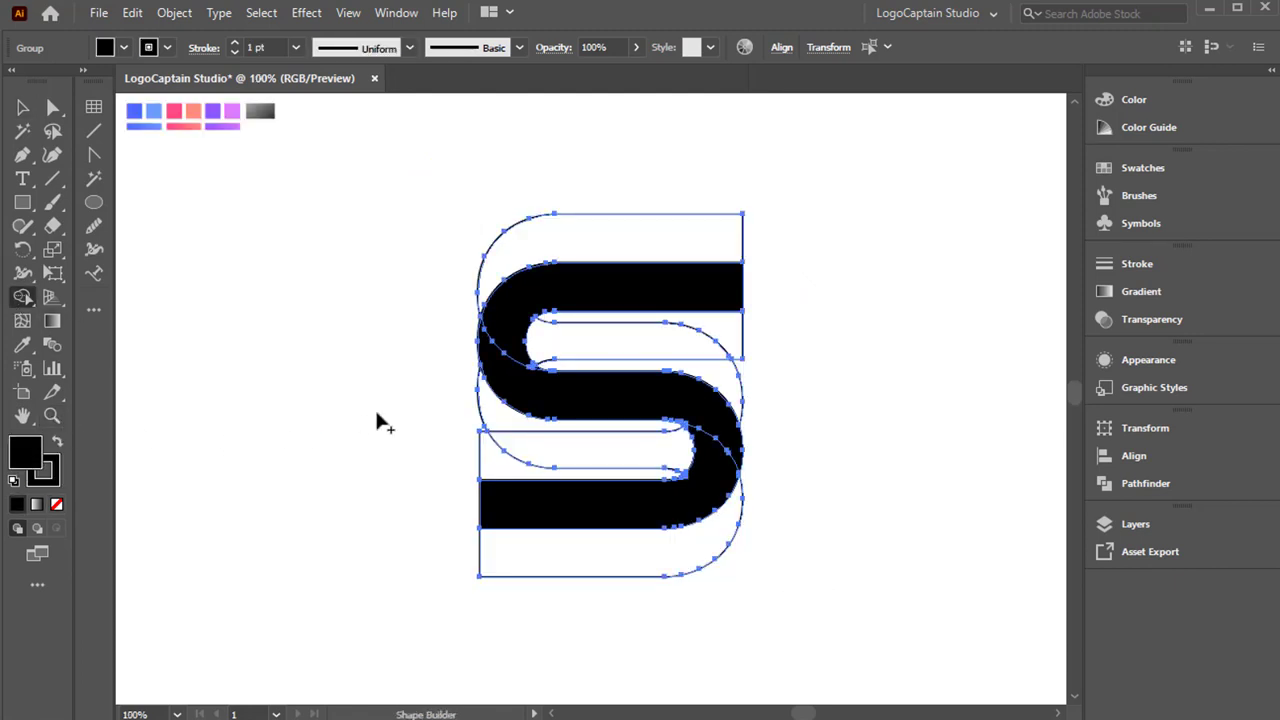
mouse_move(654, 492)
mouse_down()
mouse_move(681, 481)
mouse_move(690, 492)
mouse_up()
alt+click(707, 566)
mouse_move(430, 457)
mouse_down()
mouse_move(549, 460)
mouse_move(500, 420)
mouse_up()
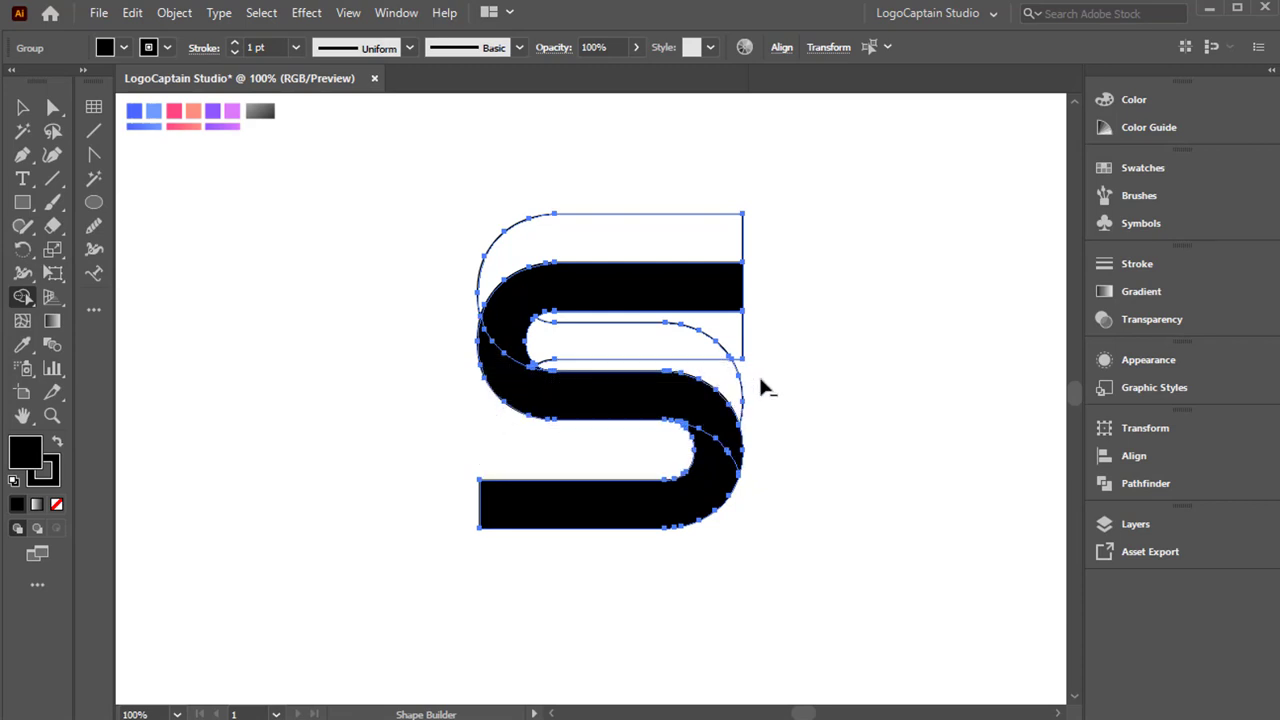
alt+click(725, 337)
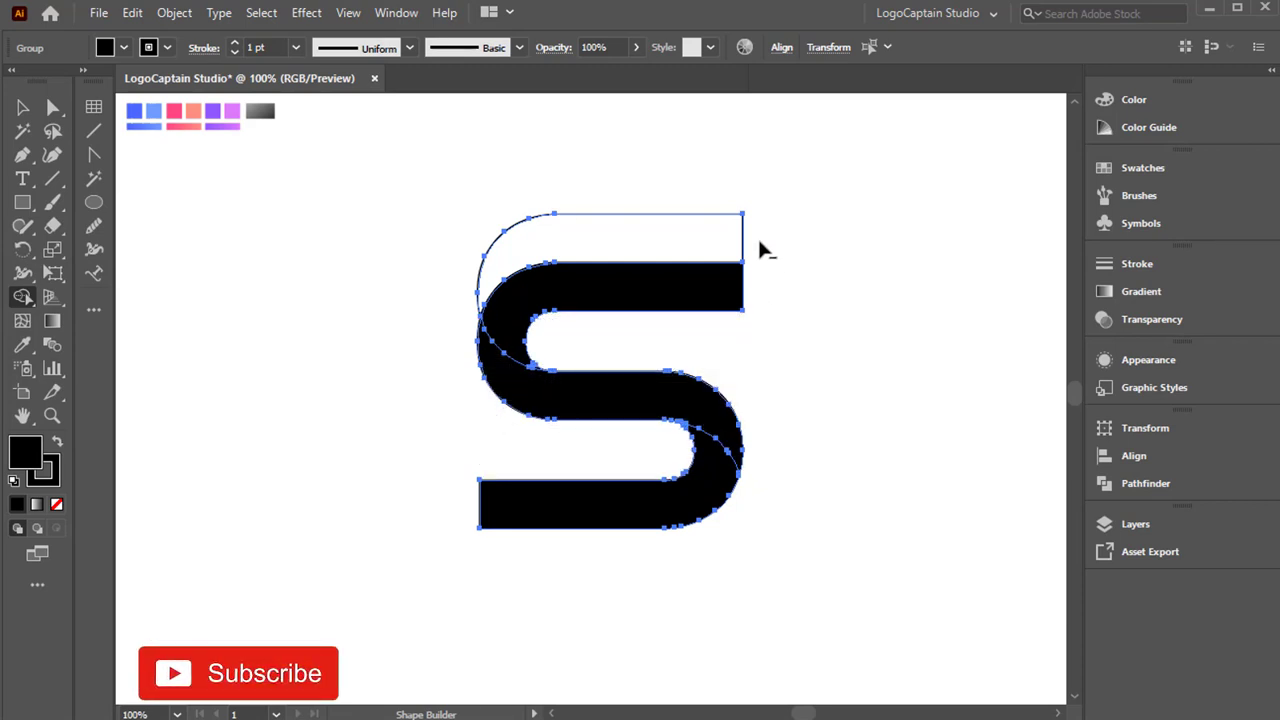
alt+click(690, 230)
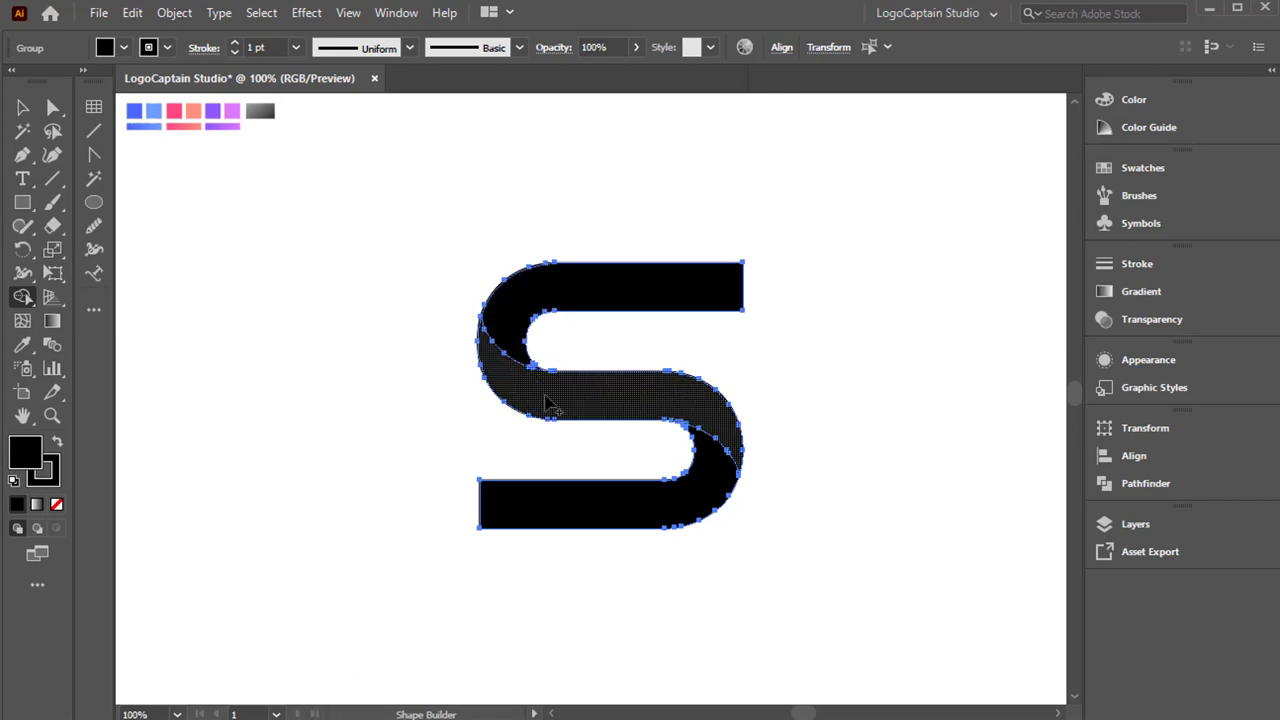
key(v)
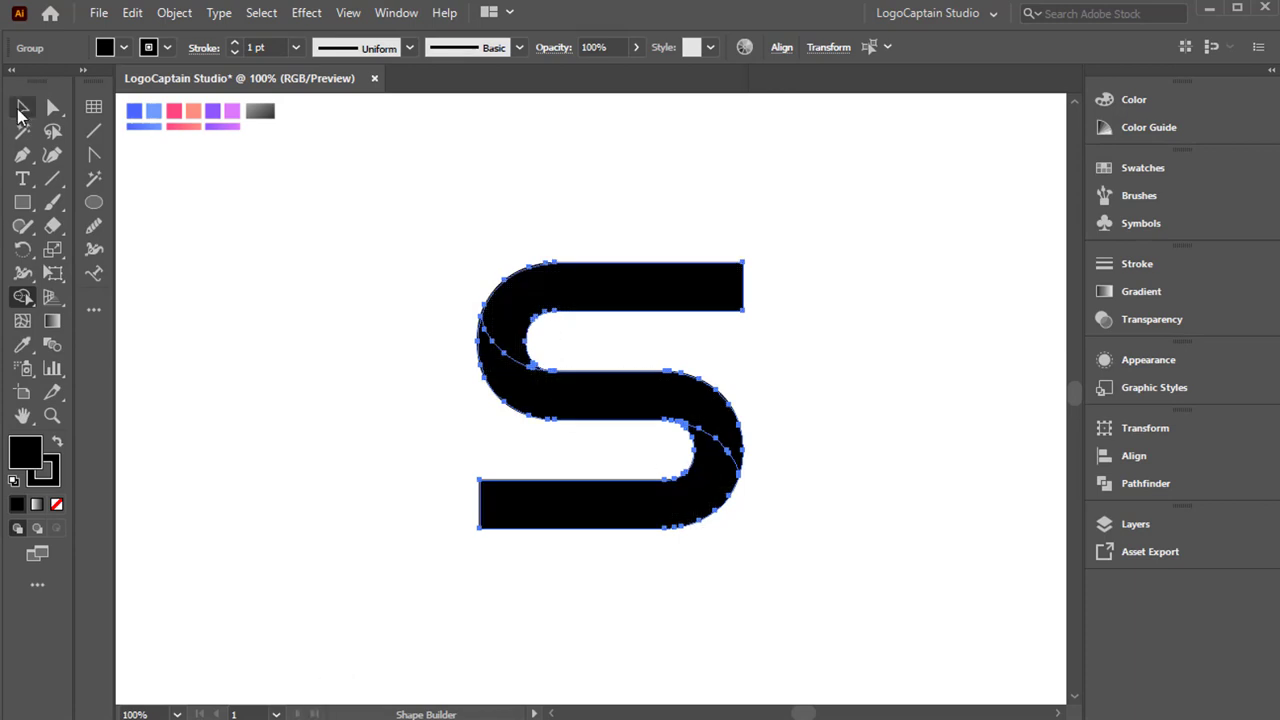
click(372, 424)
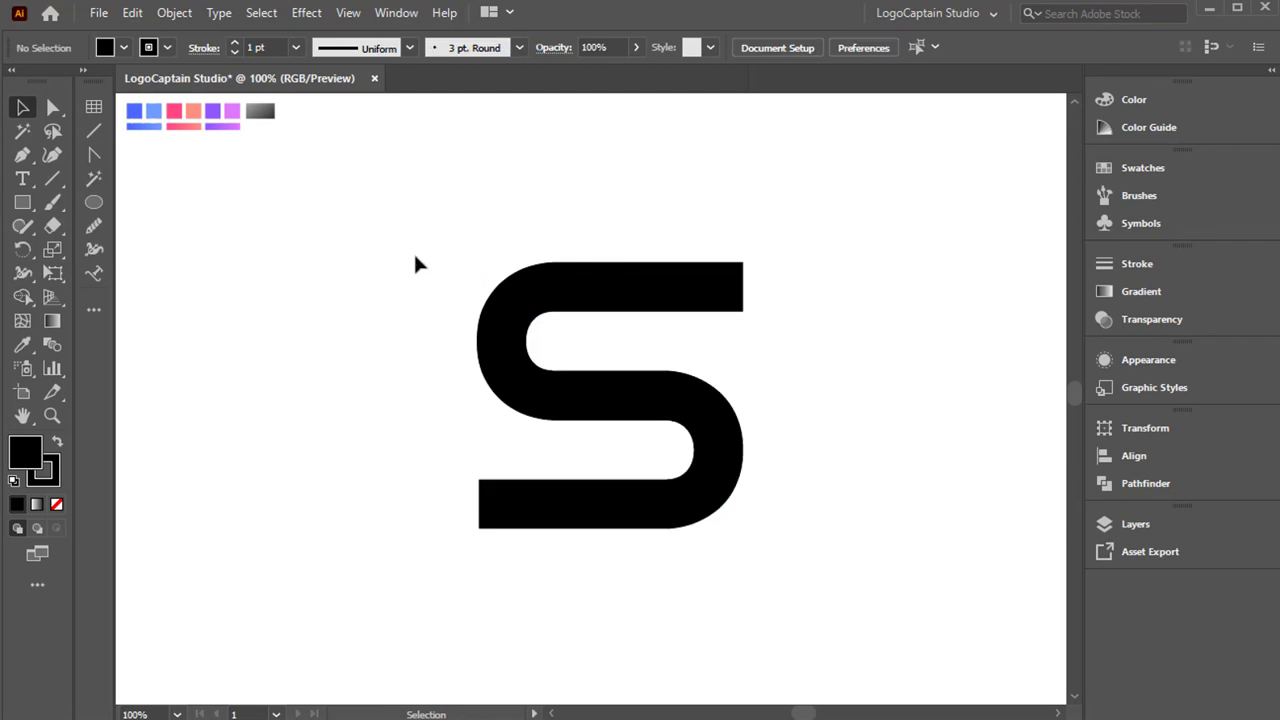
Step: Give all pieces of the S a black fill and no stroke
drag(414, 261, 797, 589)
click(57, 505)
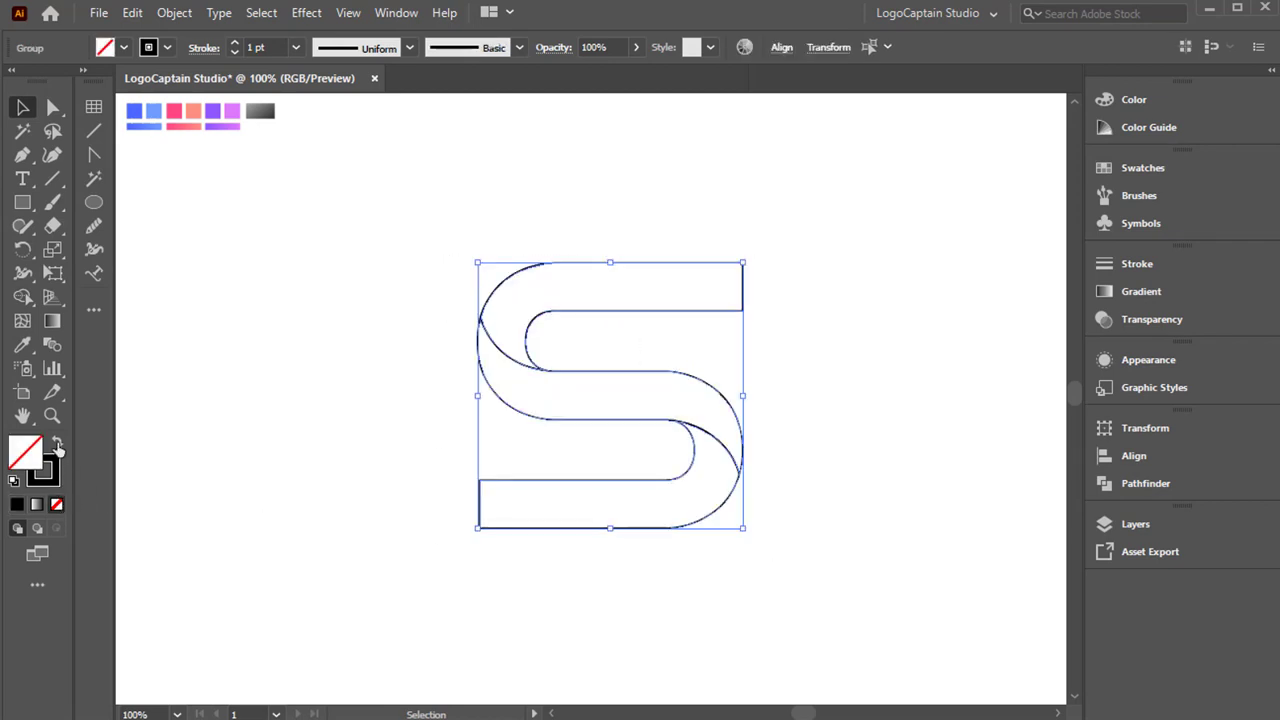
click(57, 443)
click(412, 403)
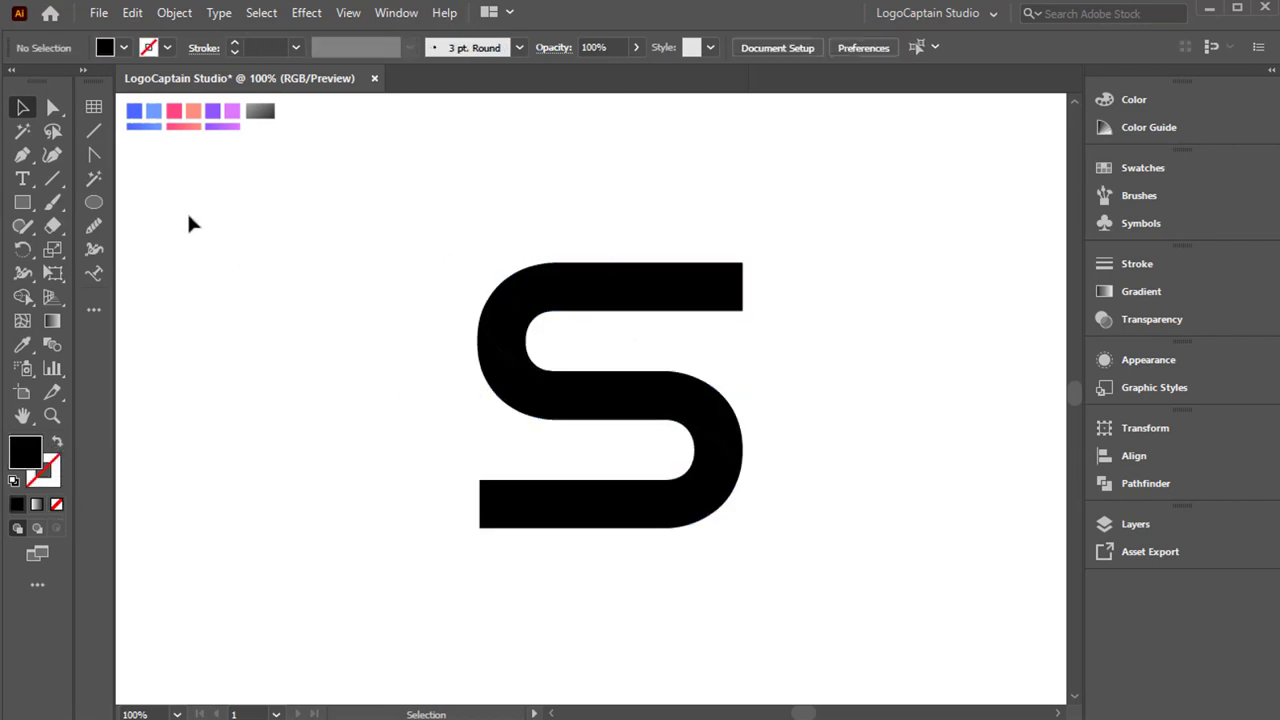
Step: Round the lower arm's upper end corner to about 37 px and the upper arm's lower end corner to match
click(51, 108)
drag(457, 476, 600, 590)
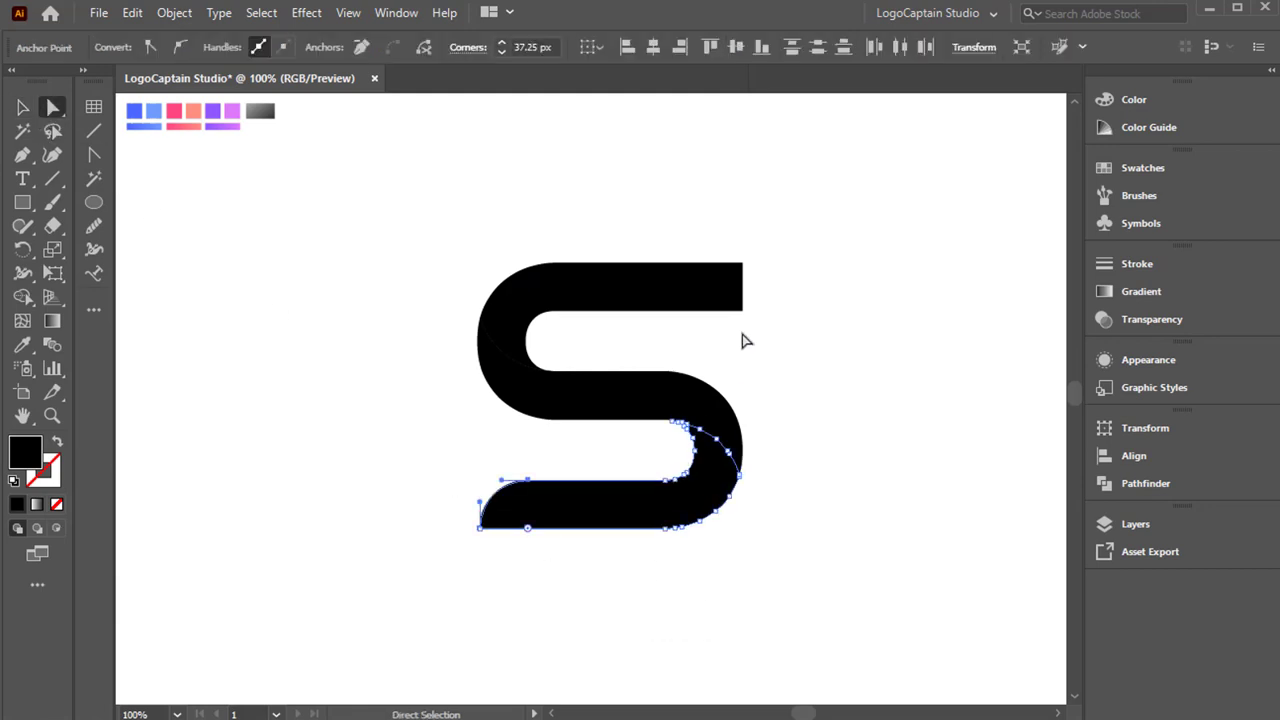
click(743, 311)
drag(731, 297, 512, 229)
click(22, 107)
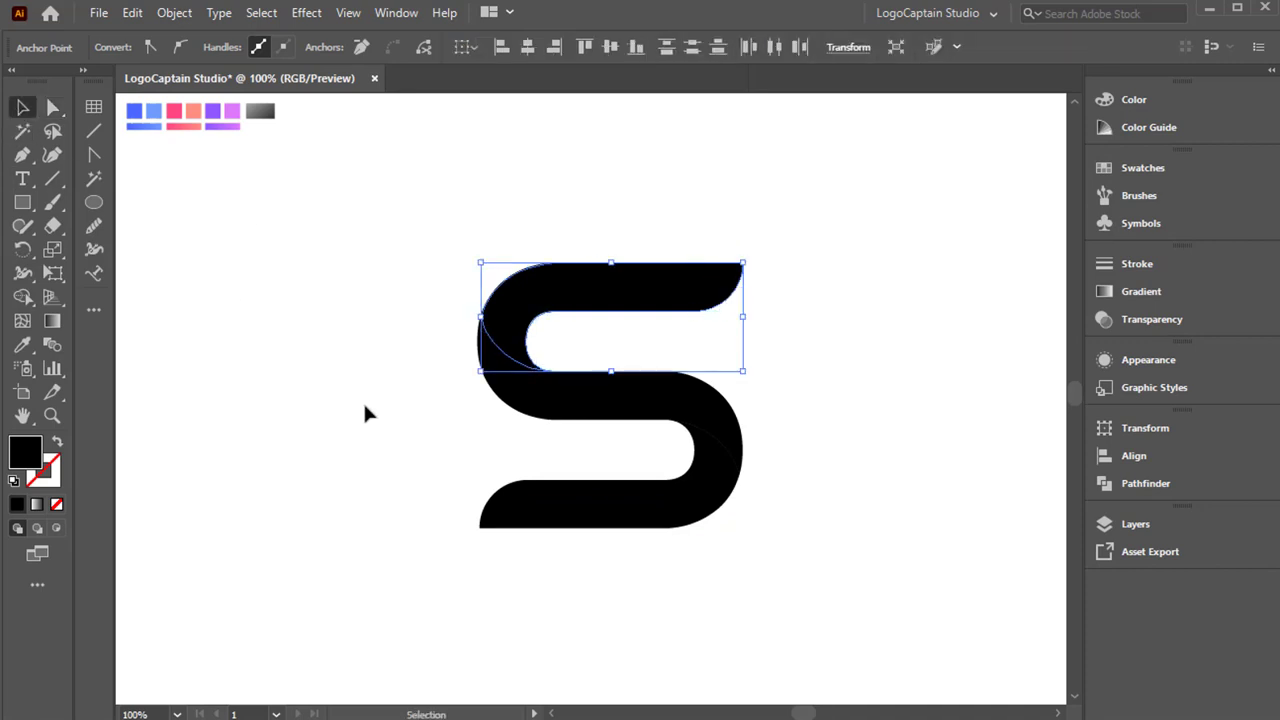
click(462, 428)
Step: Ungroup the central band and lower hook of the S, and select the central band on its own
click(560, 404)
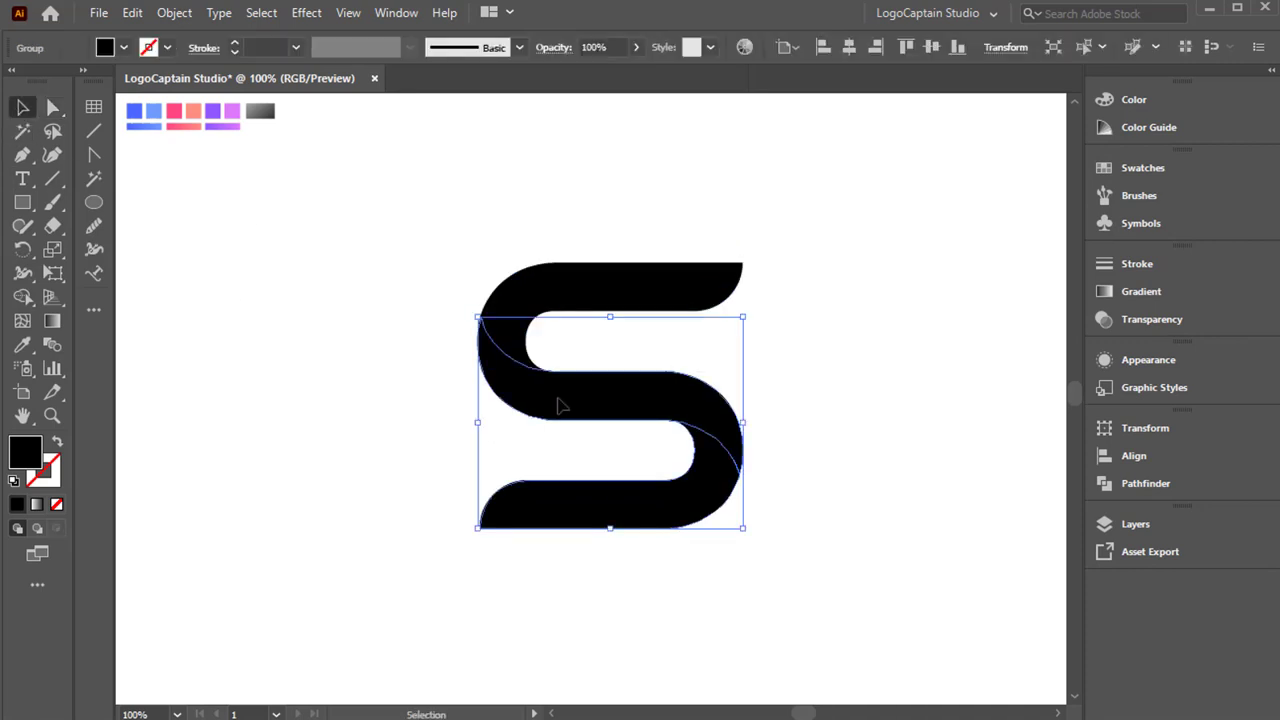
right_click(560, 404)
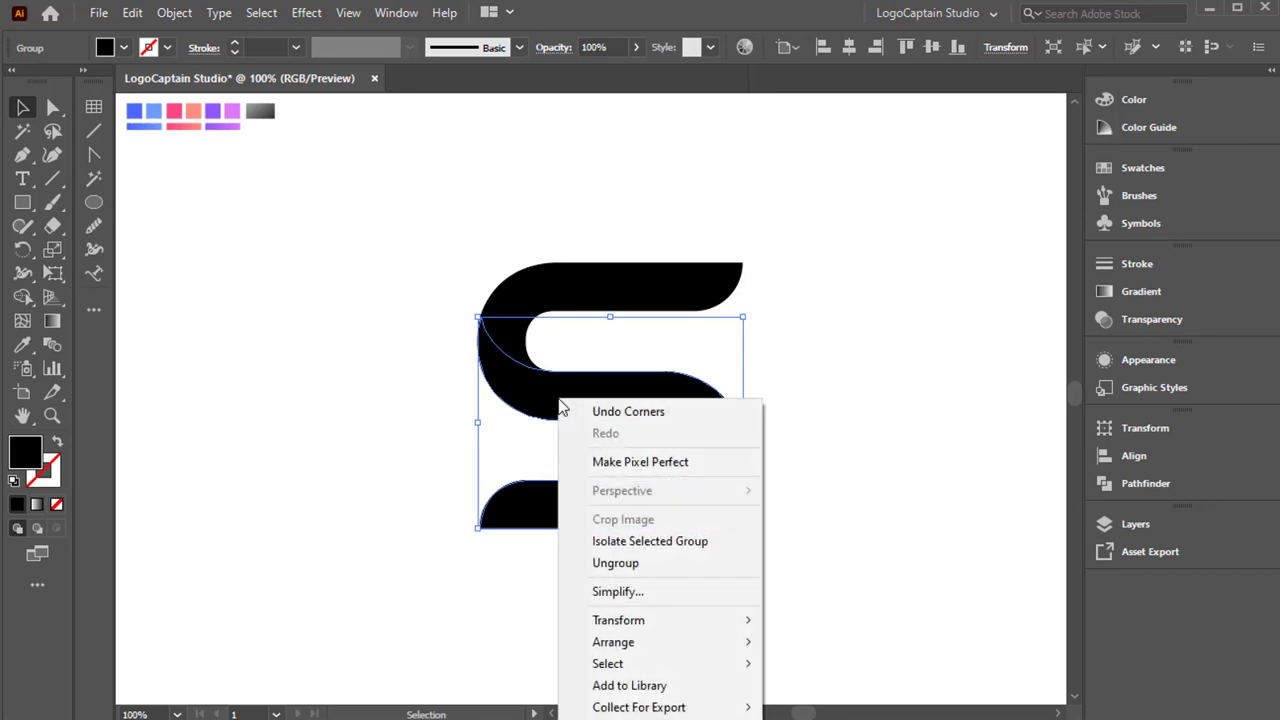
click(600, 566)
click(600, 534)
click(588, 420)
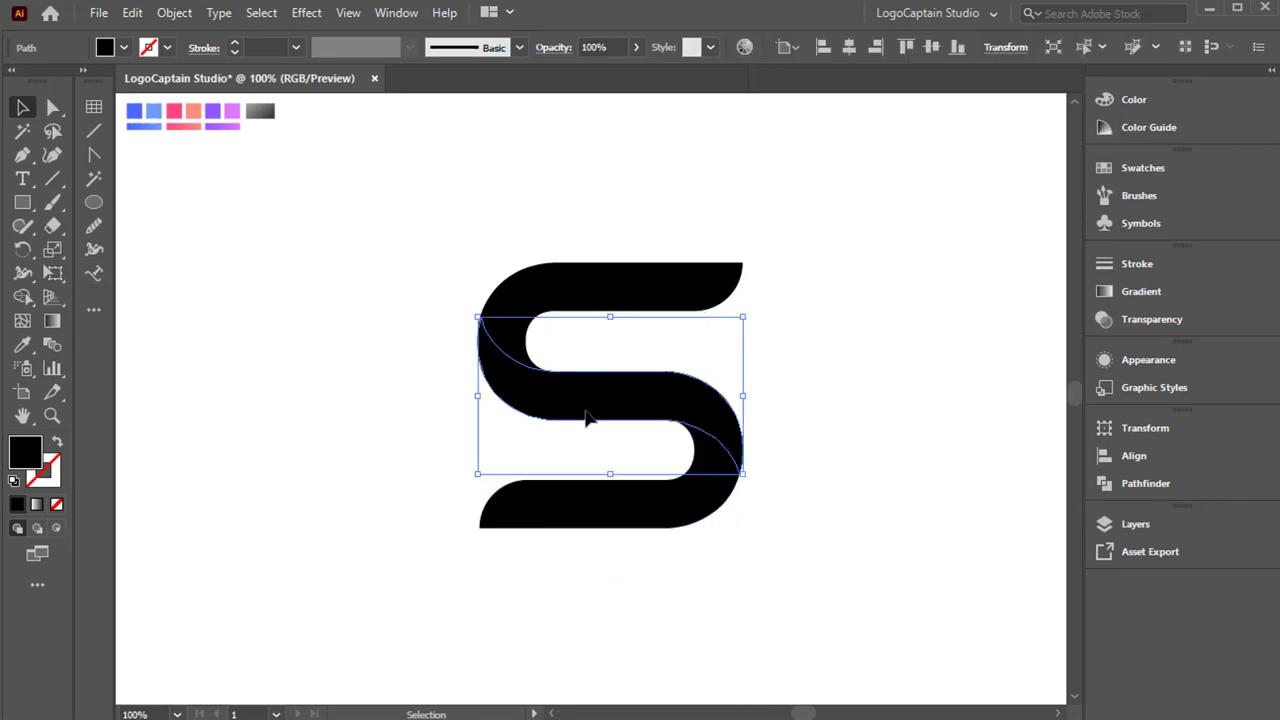
Step: Fill the central band with the sampled blue gradient and the upper arm with the sampled pink-to-orange gradient using the Eyedropper
click(22, 344)
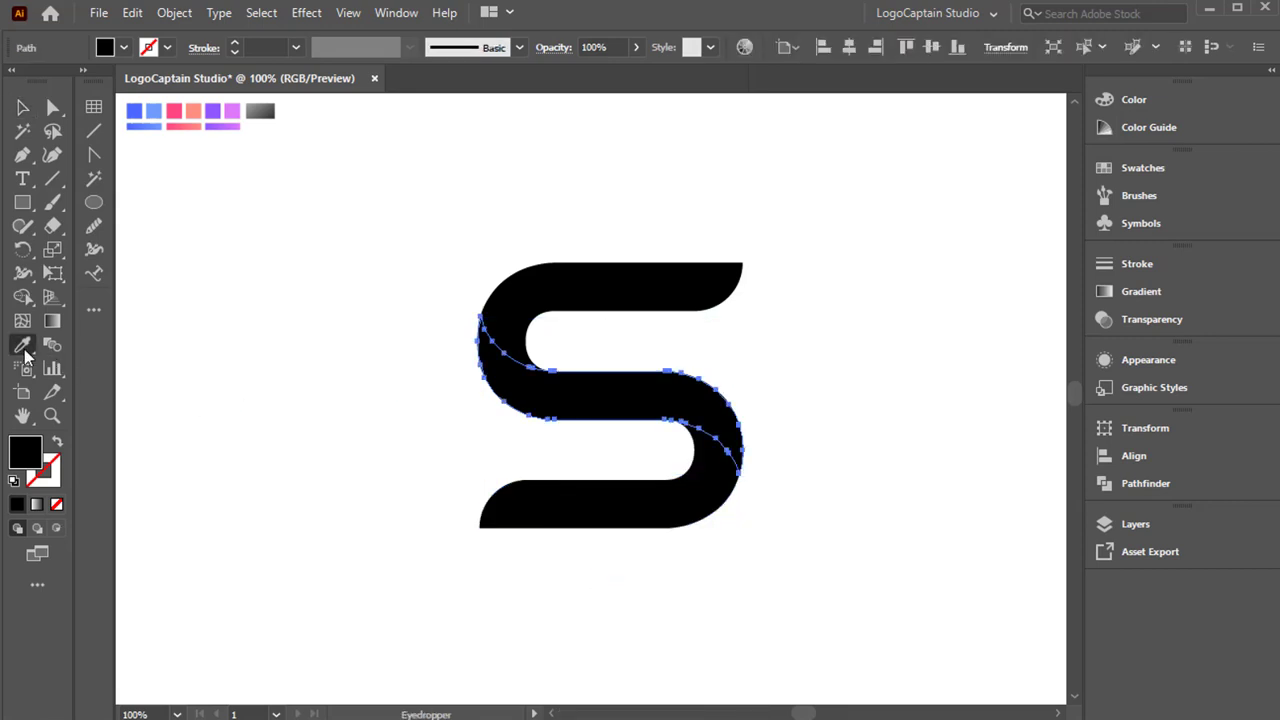
click(157, 117)
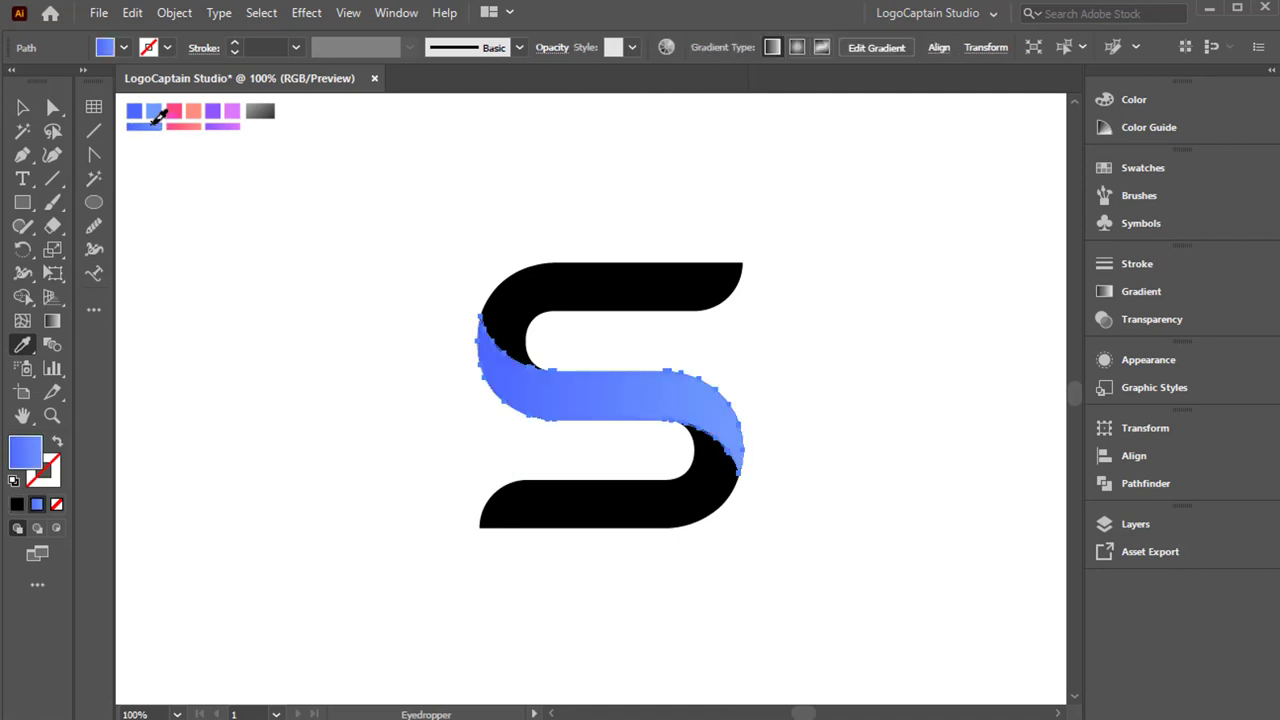
click(16, 111)
click(350, 381)
click(521, 334)
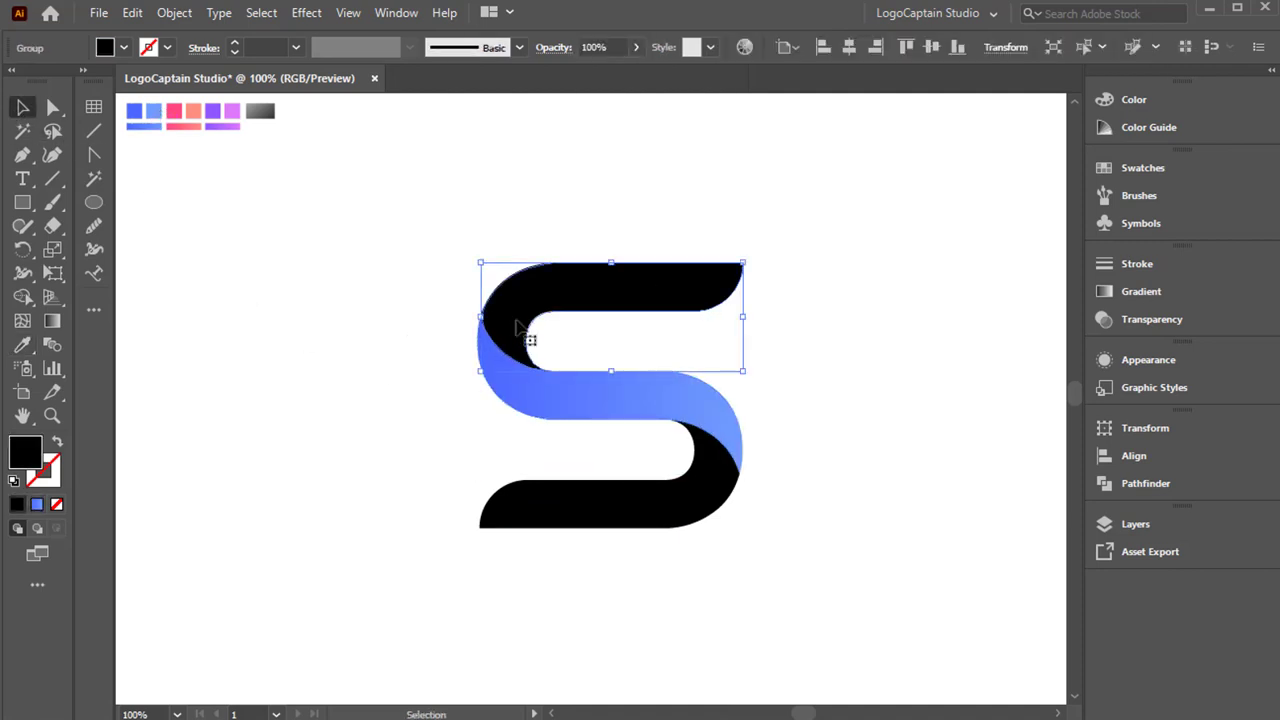
click(22, 347)
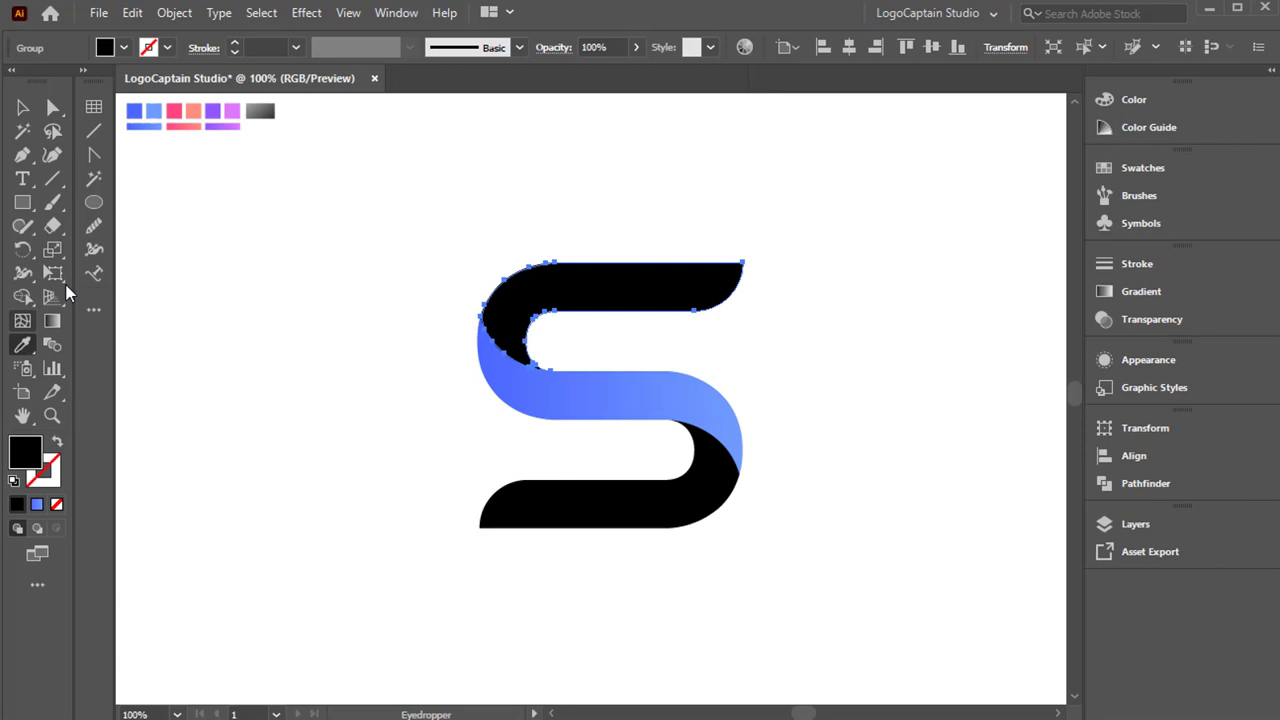
click(180, 123)
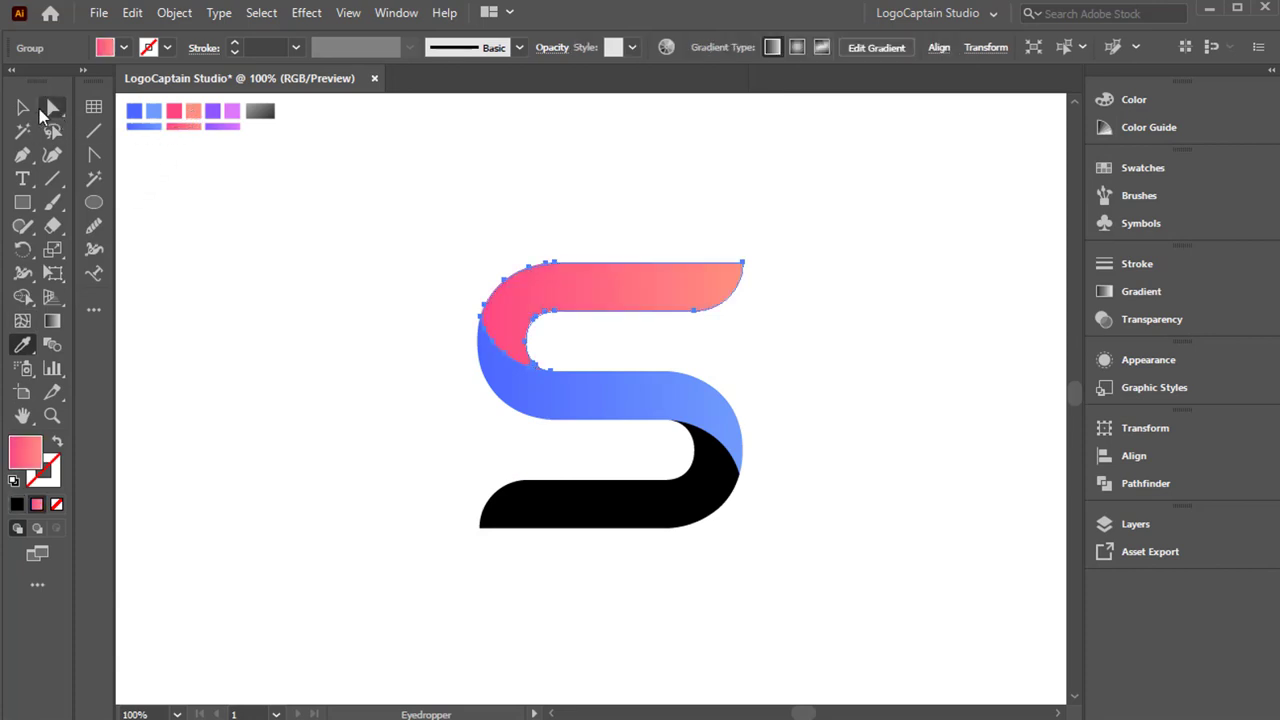
Step: Fill the lower hook with the sampled purple-to-pink gradient and deselect it
click(40, 112)
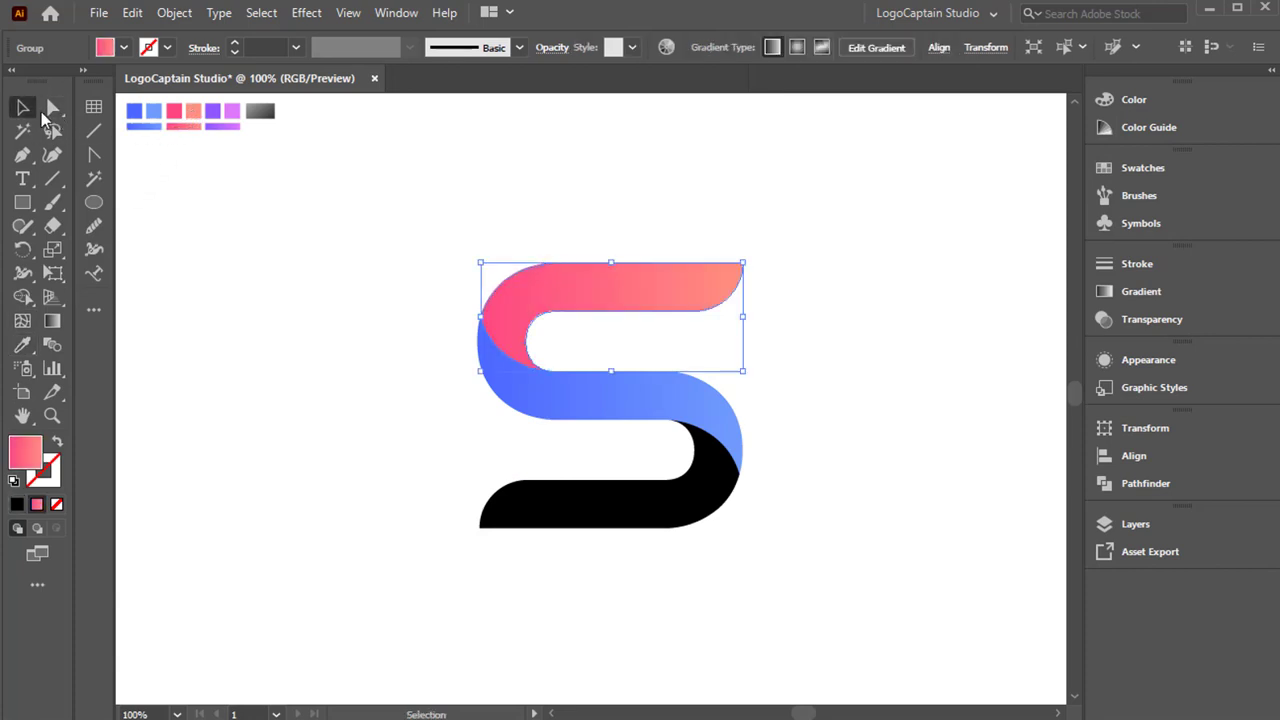
click(521, 490)
click(22, 345)
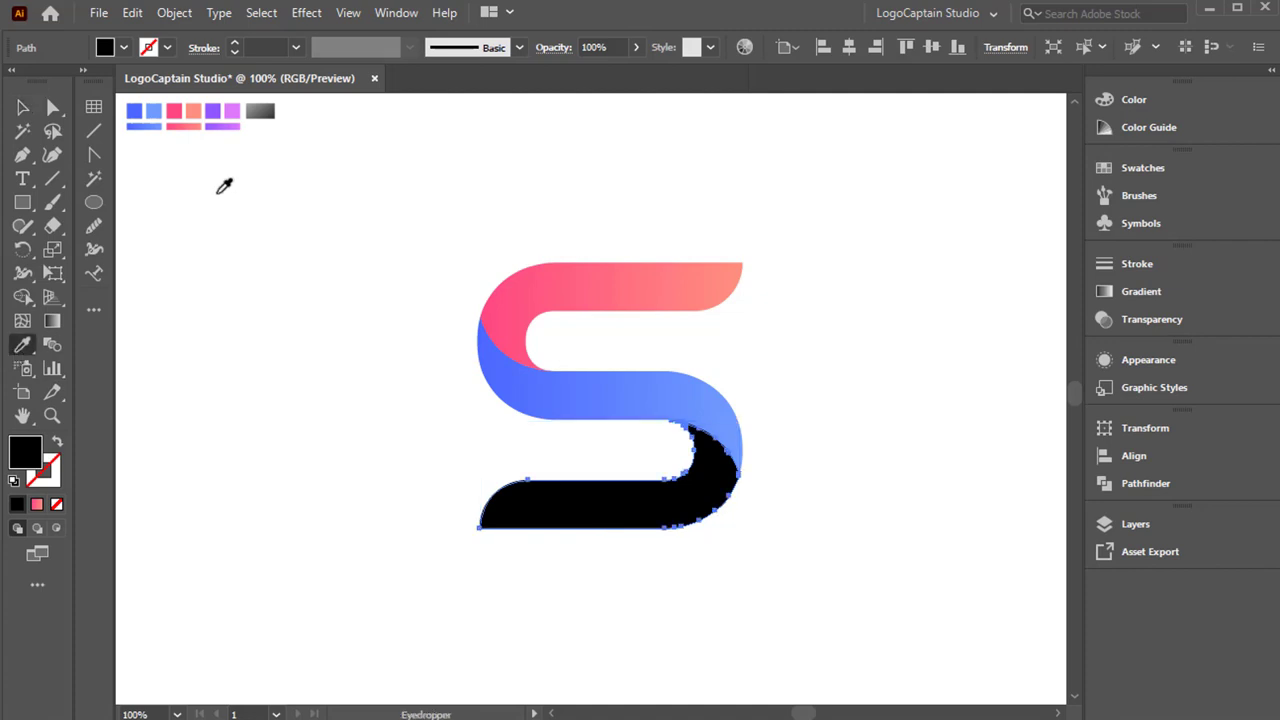
click(228, 124)
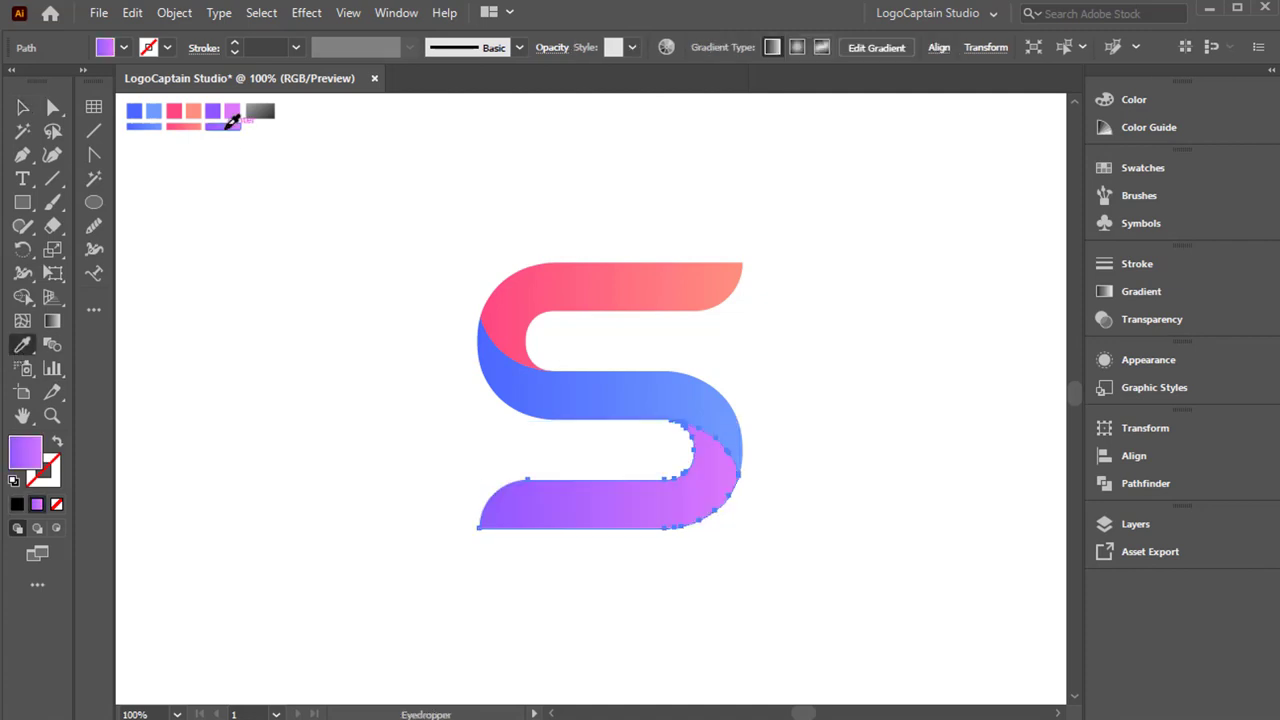
click(23, 108)
click(410, 428)
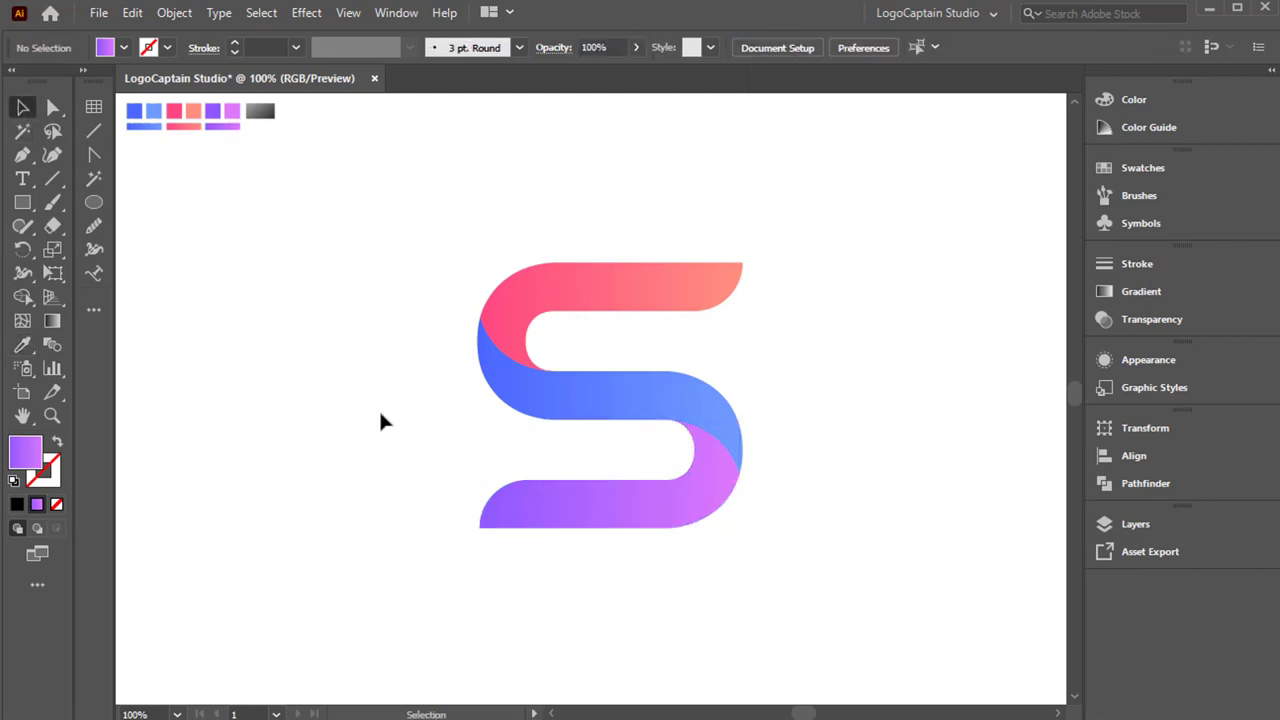
Step: Draw a closed Pen shape over the central band's right bend, starting and ending where the band meets the lower hook's outer edge
click(23, 155)
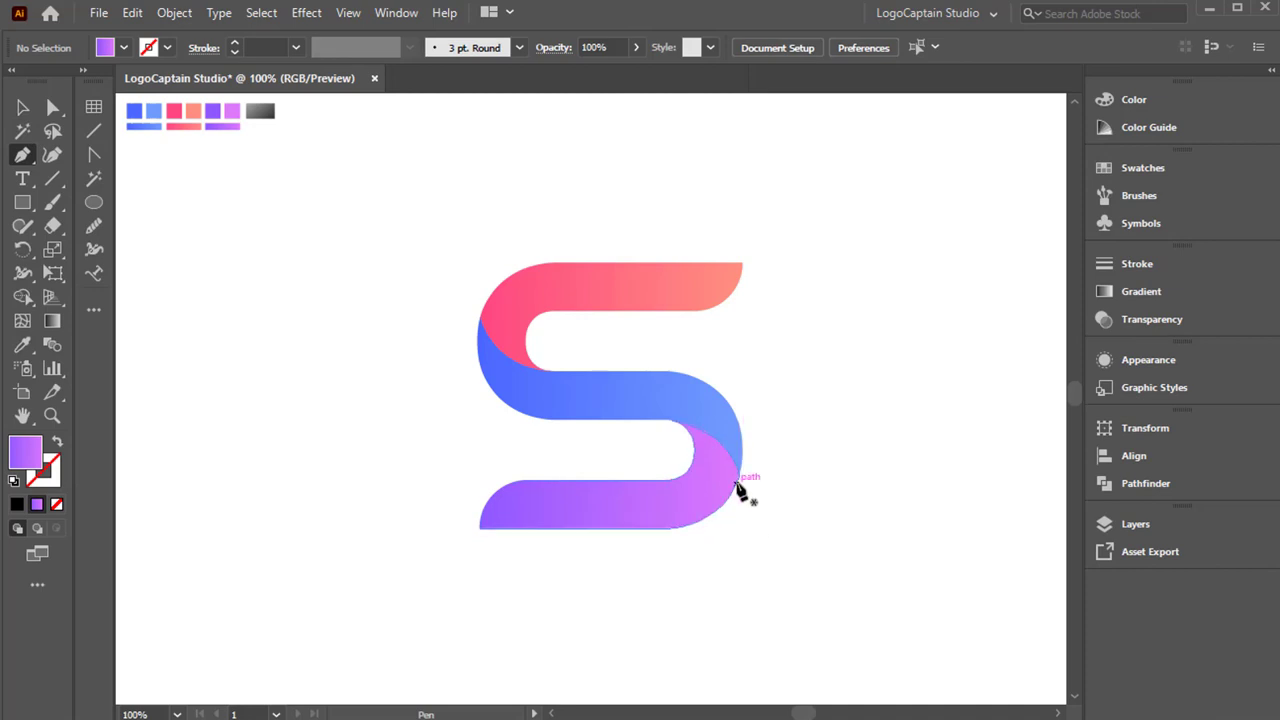
drag(738, 472, 670, 438)
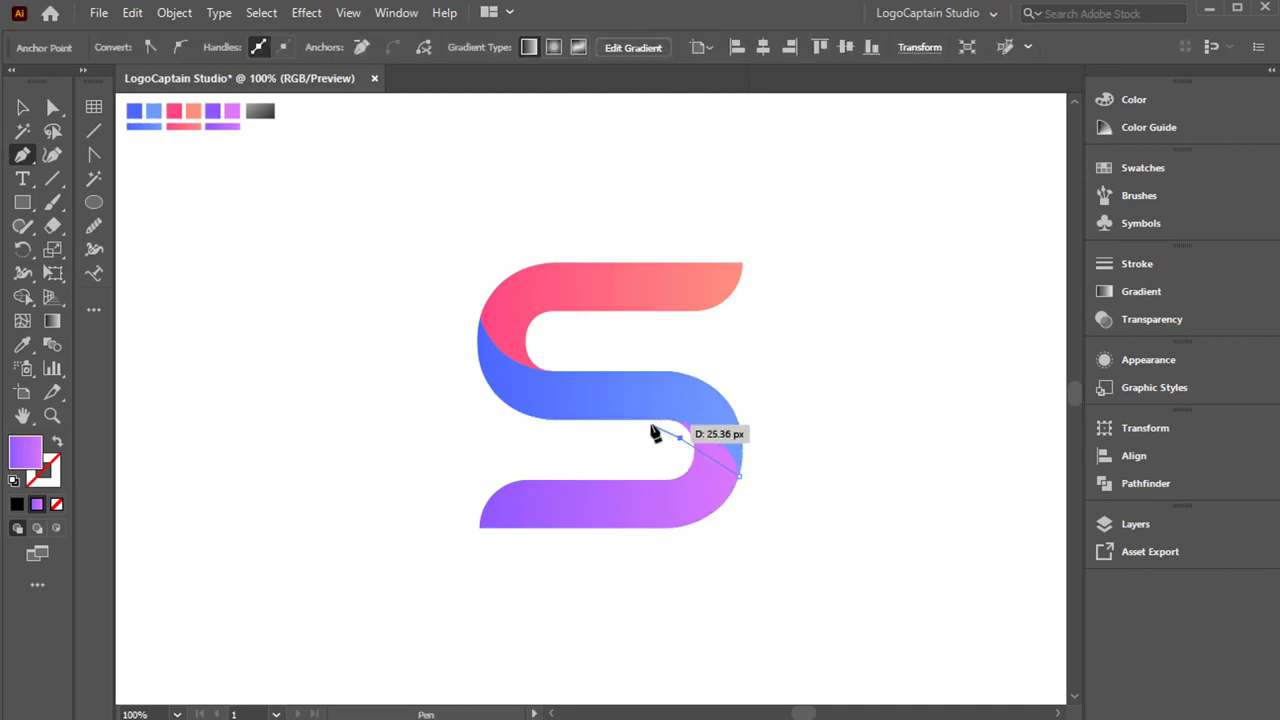
click(650, 424)
click(705, 358)
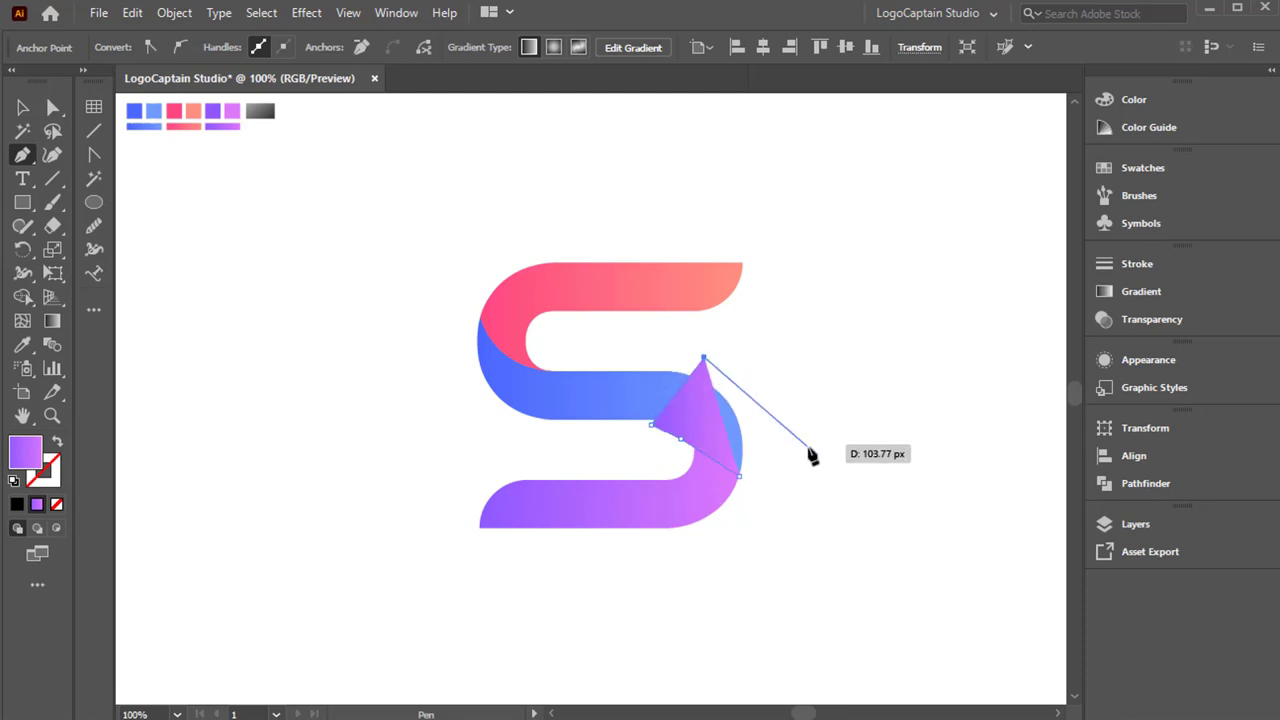
click(807, 447)
click(738, 474)
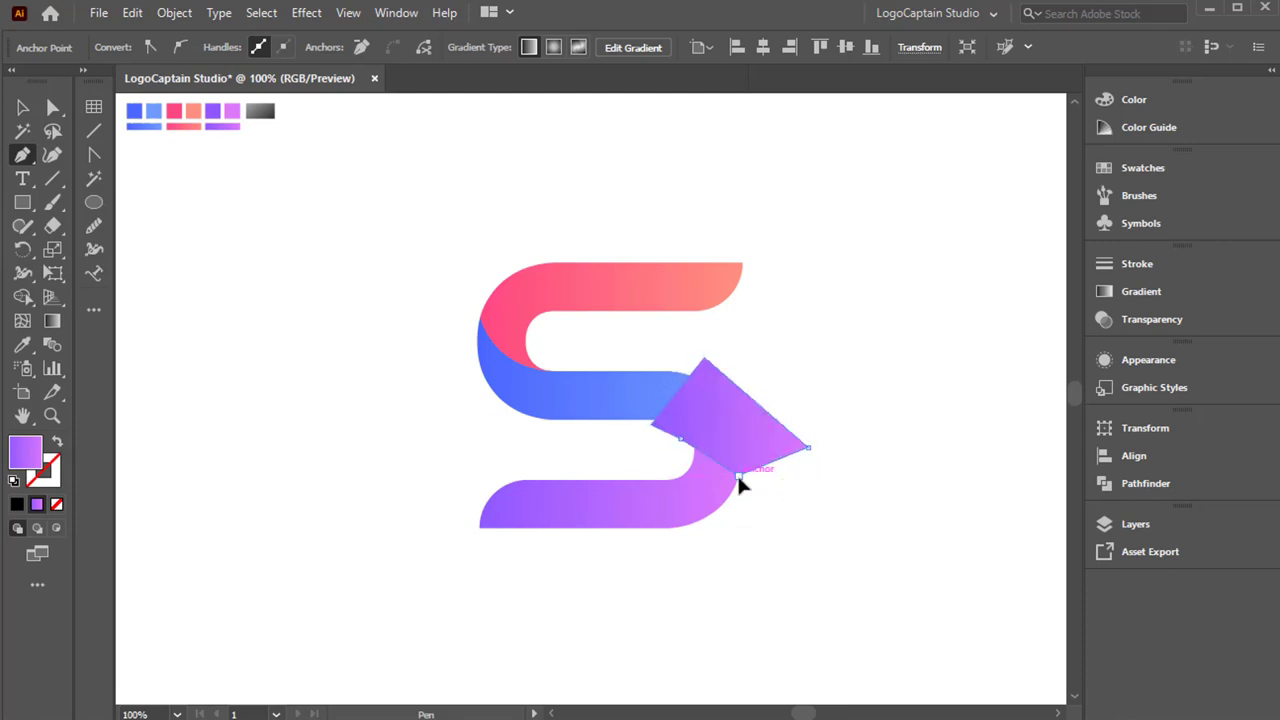
Step: Fill the new shape over the right bend with the sampled black-to-transparent gradient
click(23, 348)
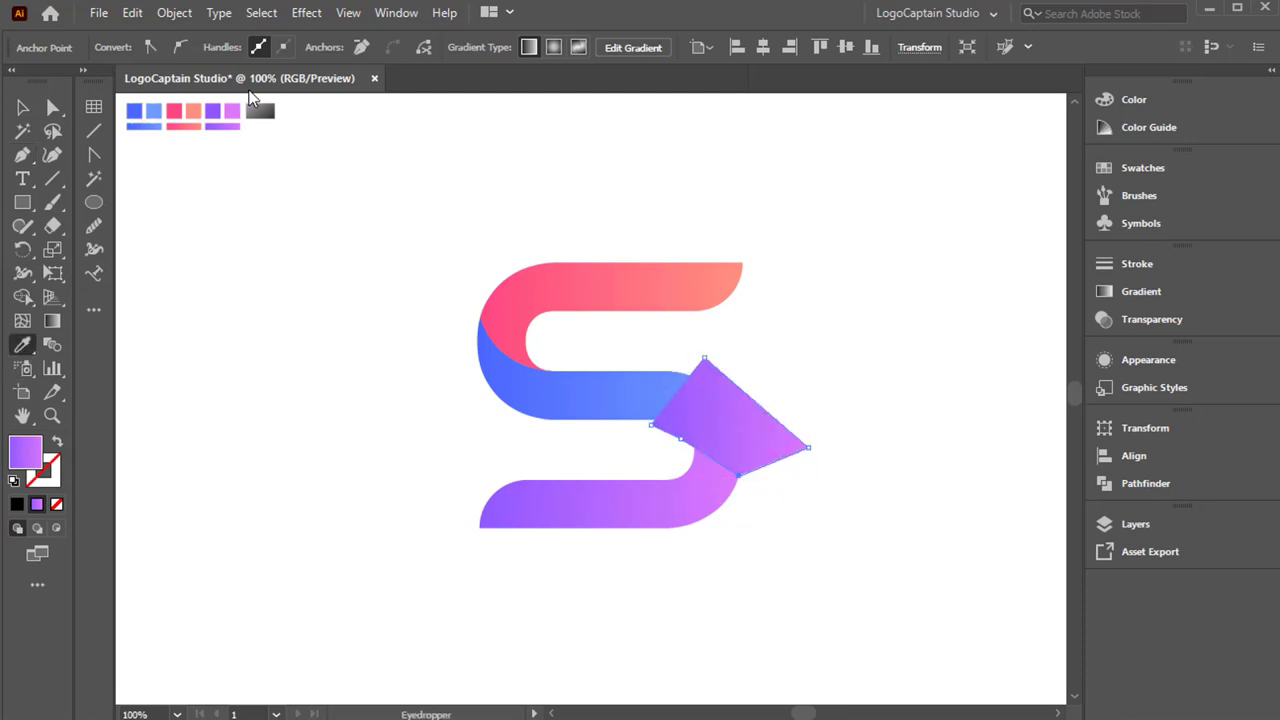
click(271, 104)
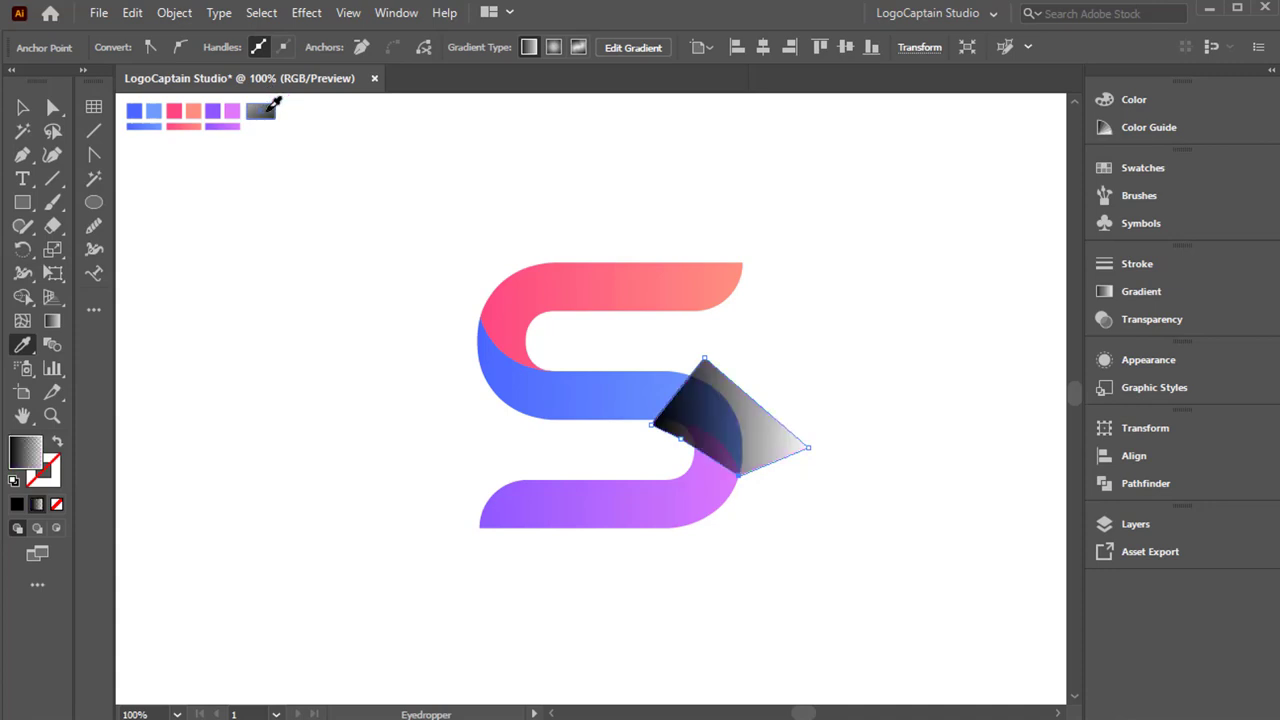
click(23, 107)
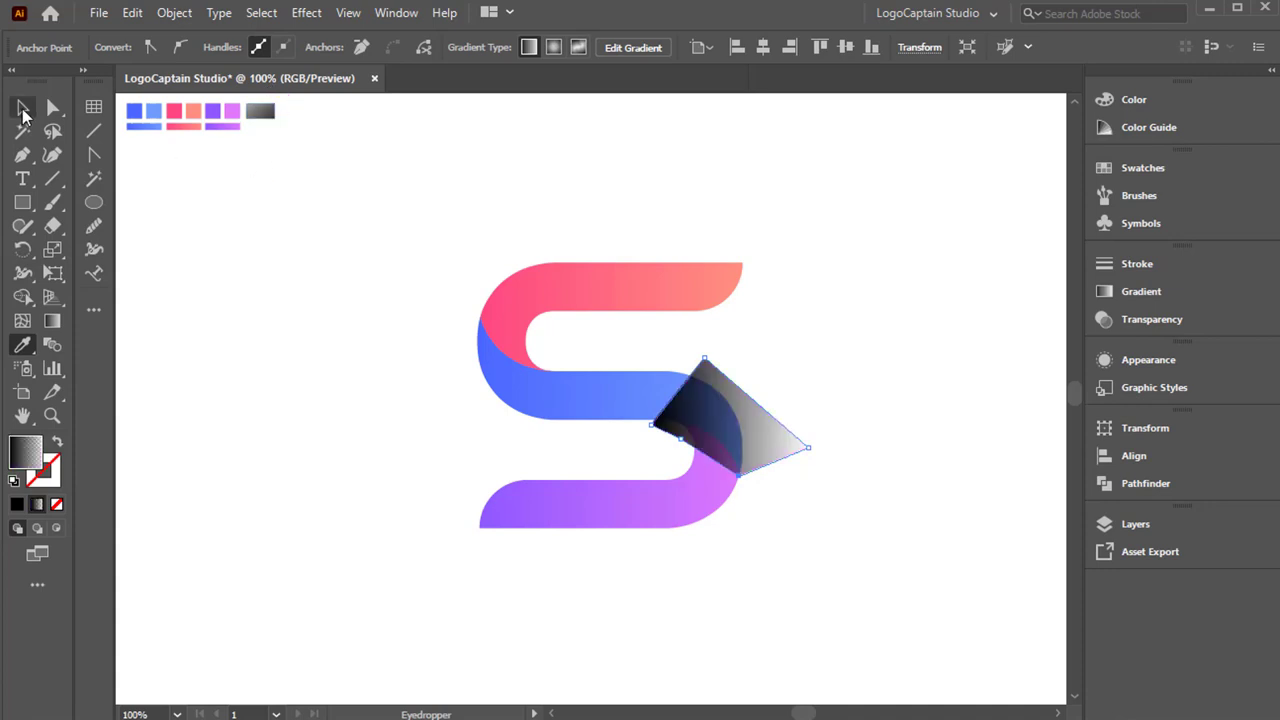
Step: Curve the lower edge of the dark gradient shape along the lower hook's bend with the Anchor Point tool
click(701, 548)
click(702, 511)
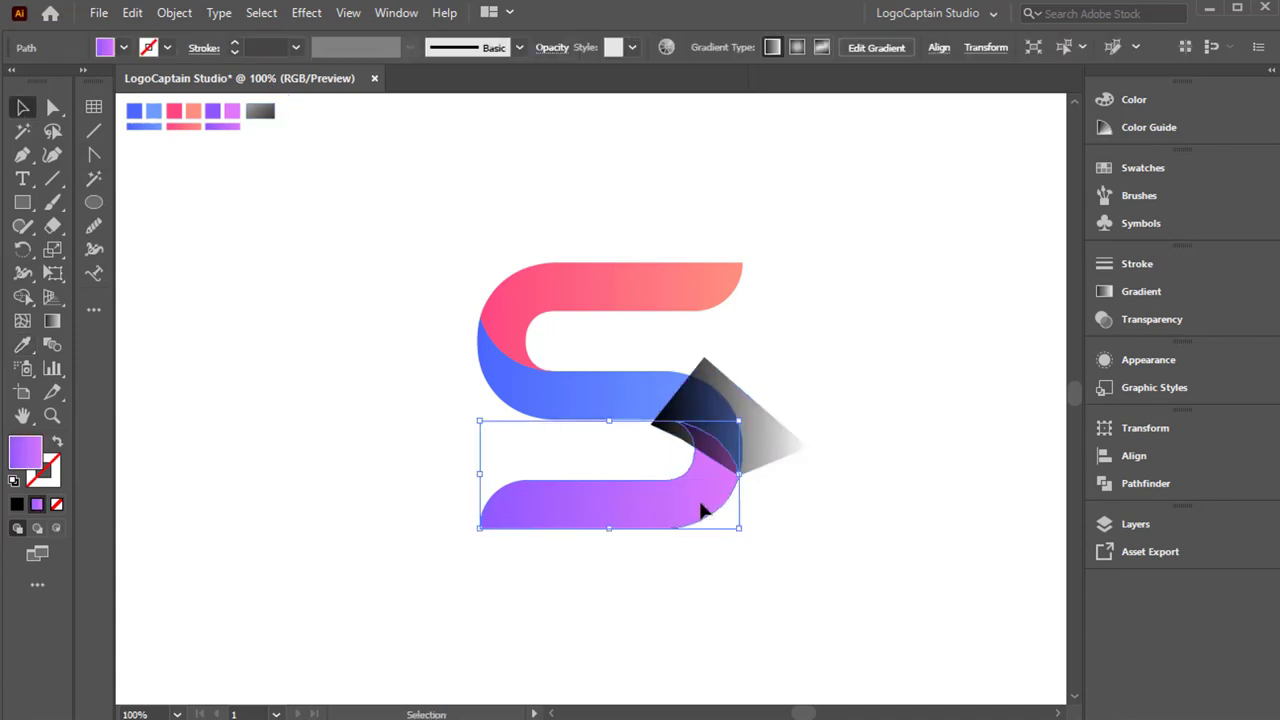
shift+click(766, 458)
key(shift+c)
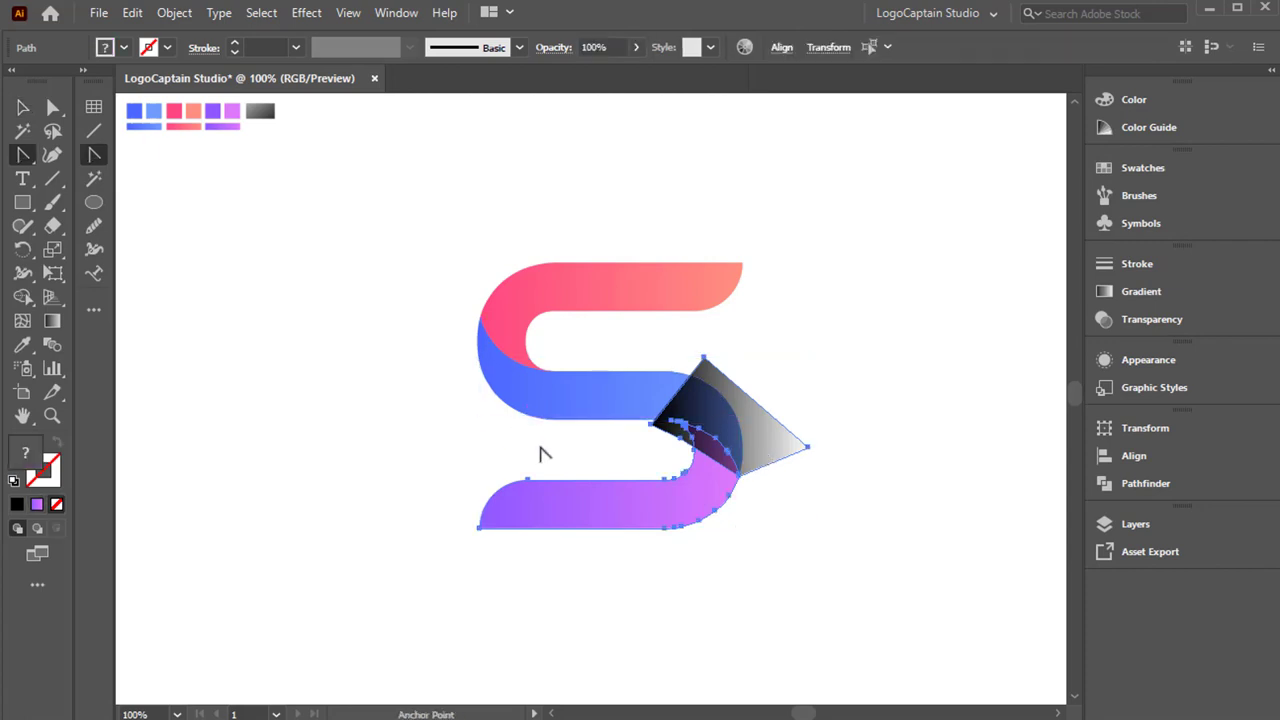
click(713, 461)
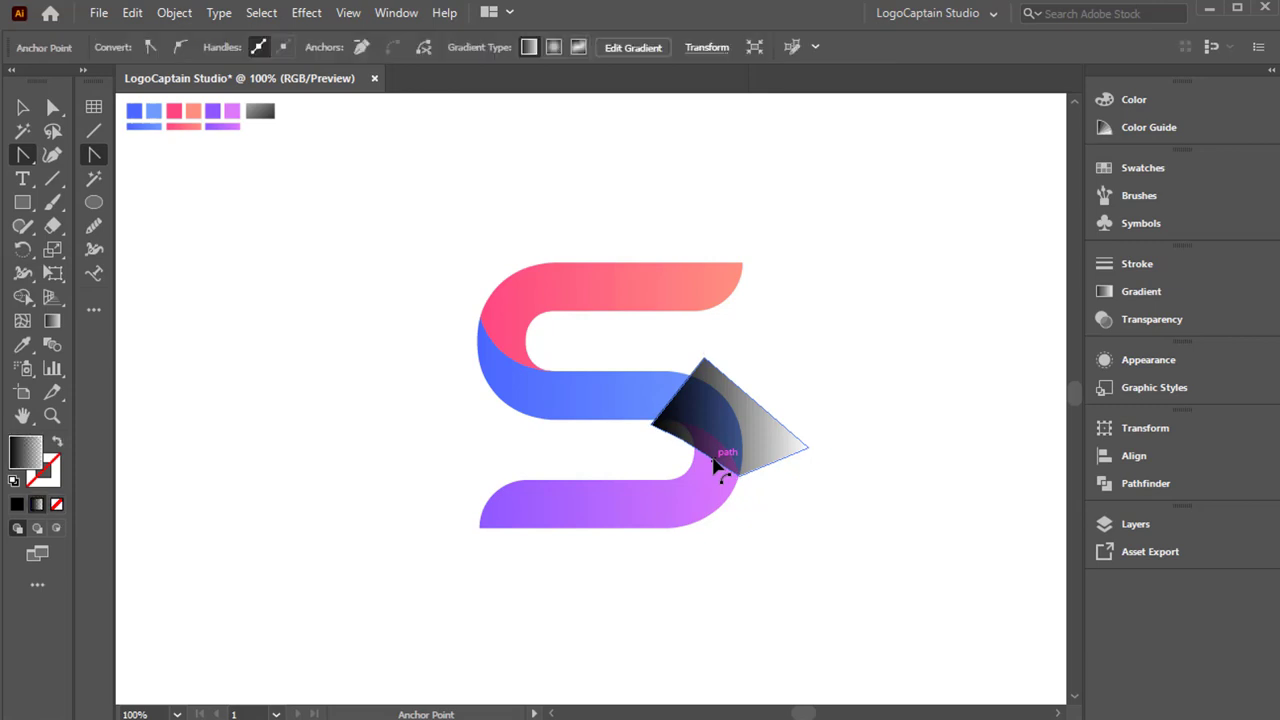
click(717, 461)
drag(716, 451, 717, 454)
Step: Trim the dark shape to its overlap with the lower hook by removing the outside regions with Shape Builder
click(22, 107)
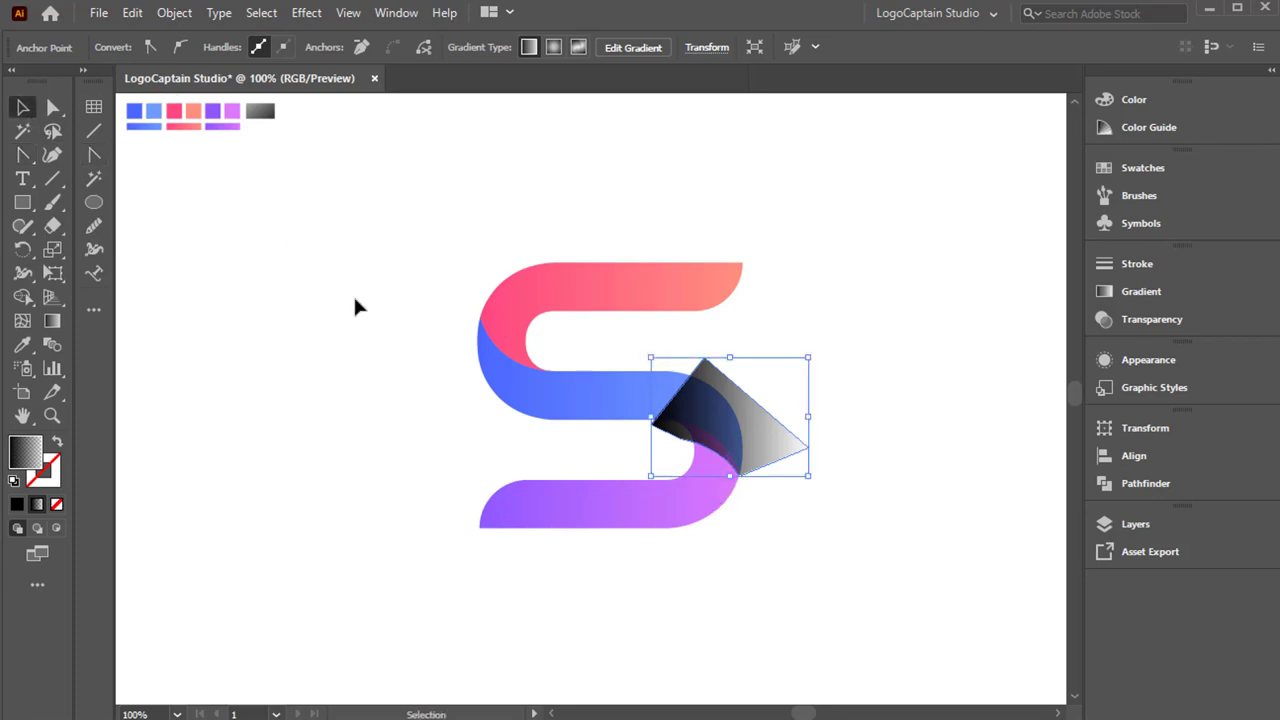
shift+click(693, 492)
click(22, 296)
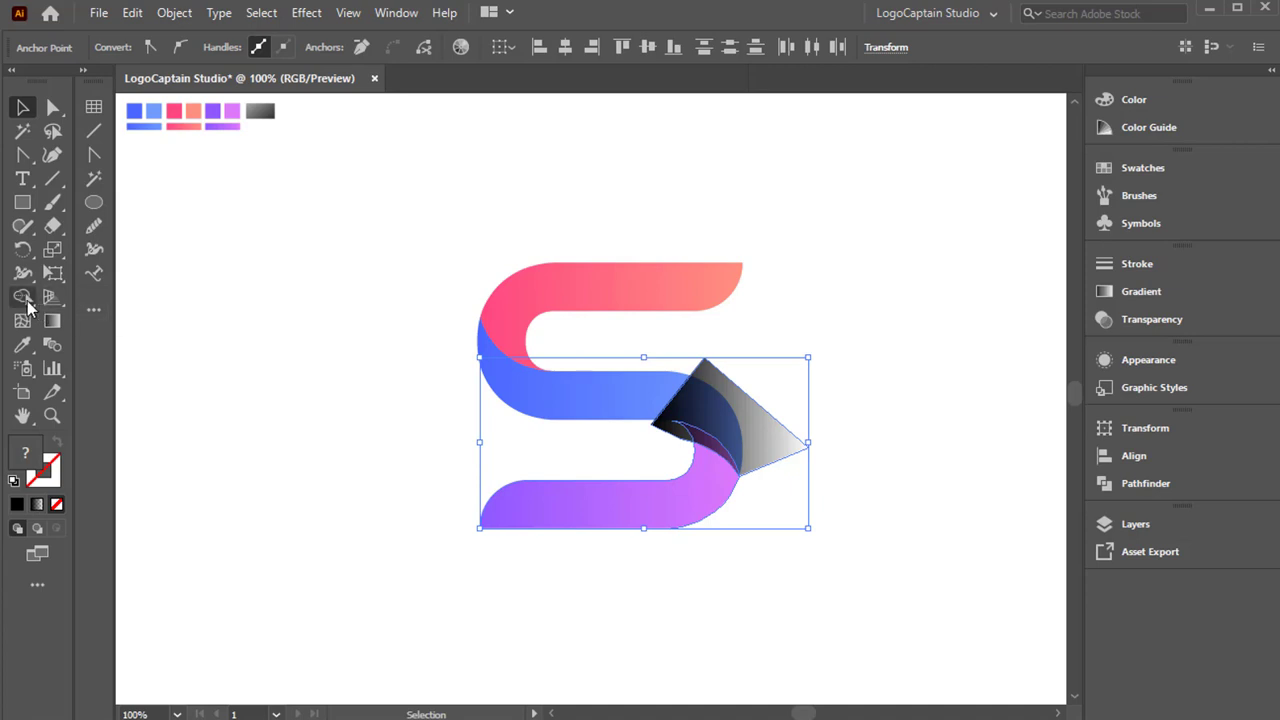
alt+click(778, 468)
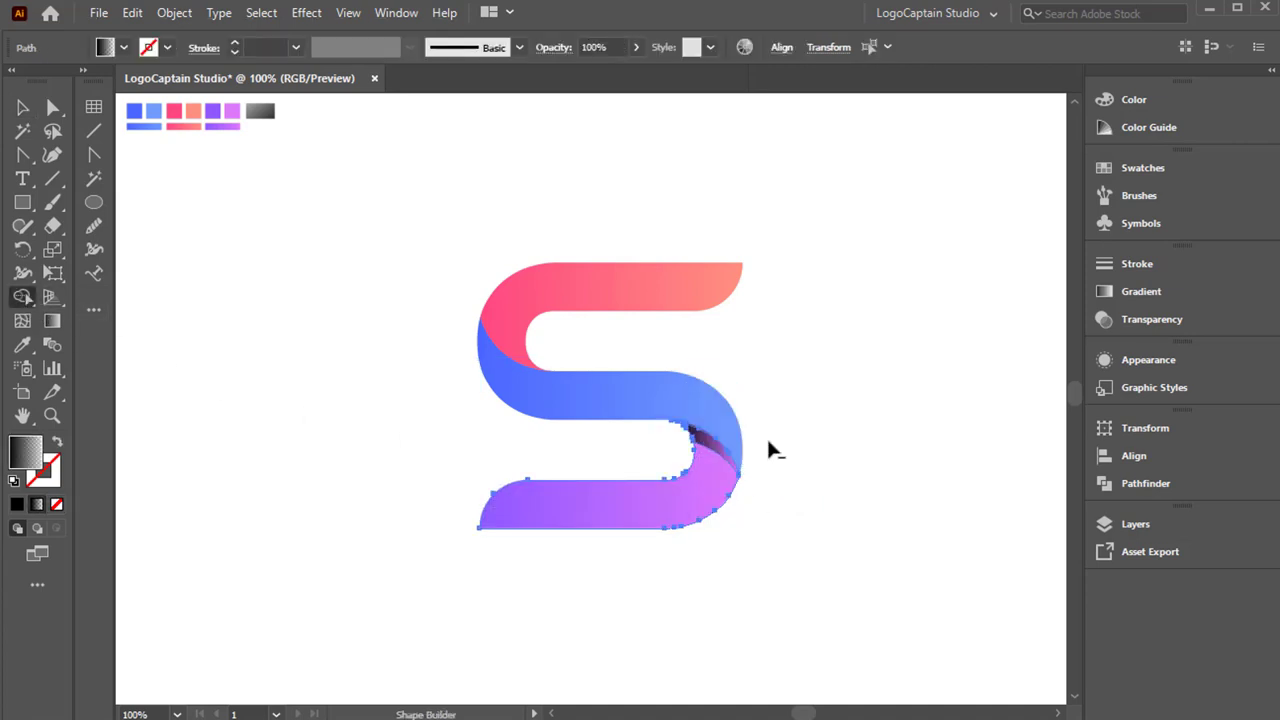
Step: Draw a closed dark-gradient Pen shape over the central band's left bend, starting and ending where the band meets the upper arm
drag(22, 154, 88, 158)
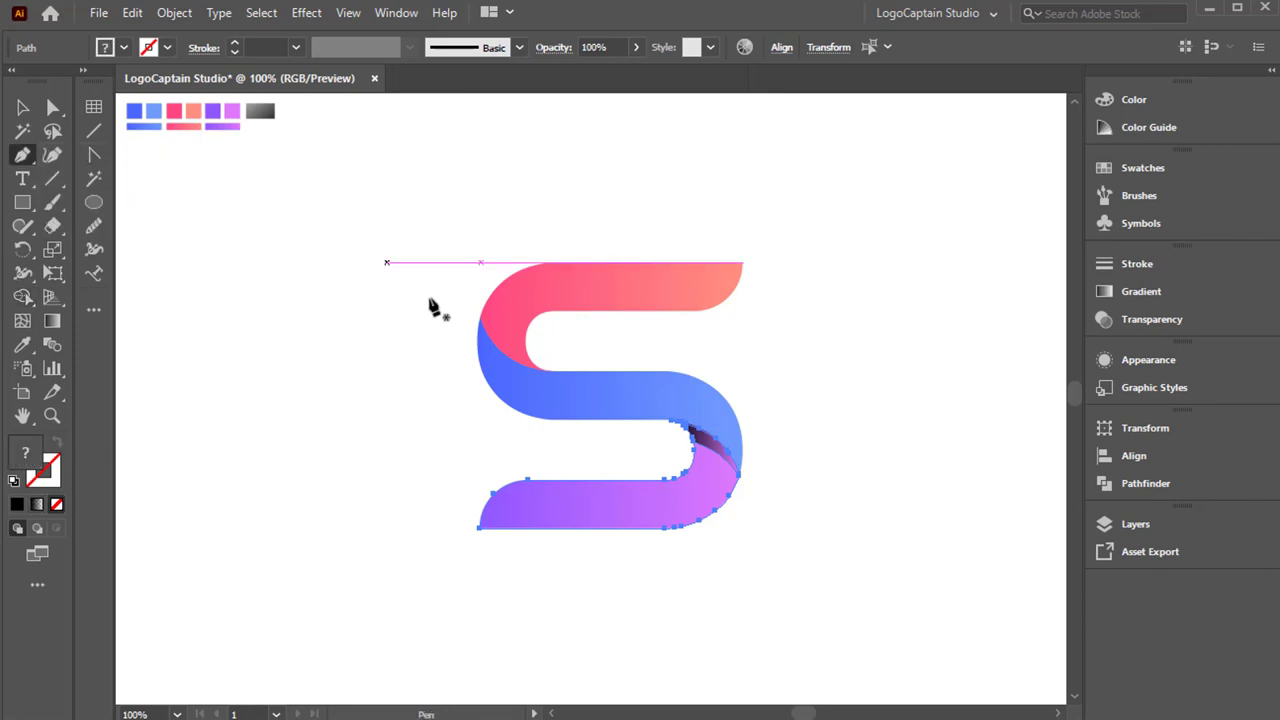
click(479, 320)
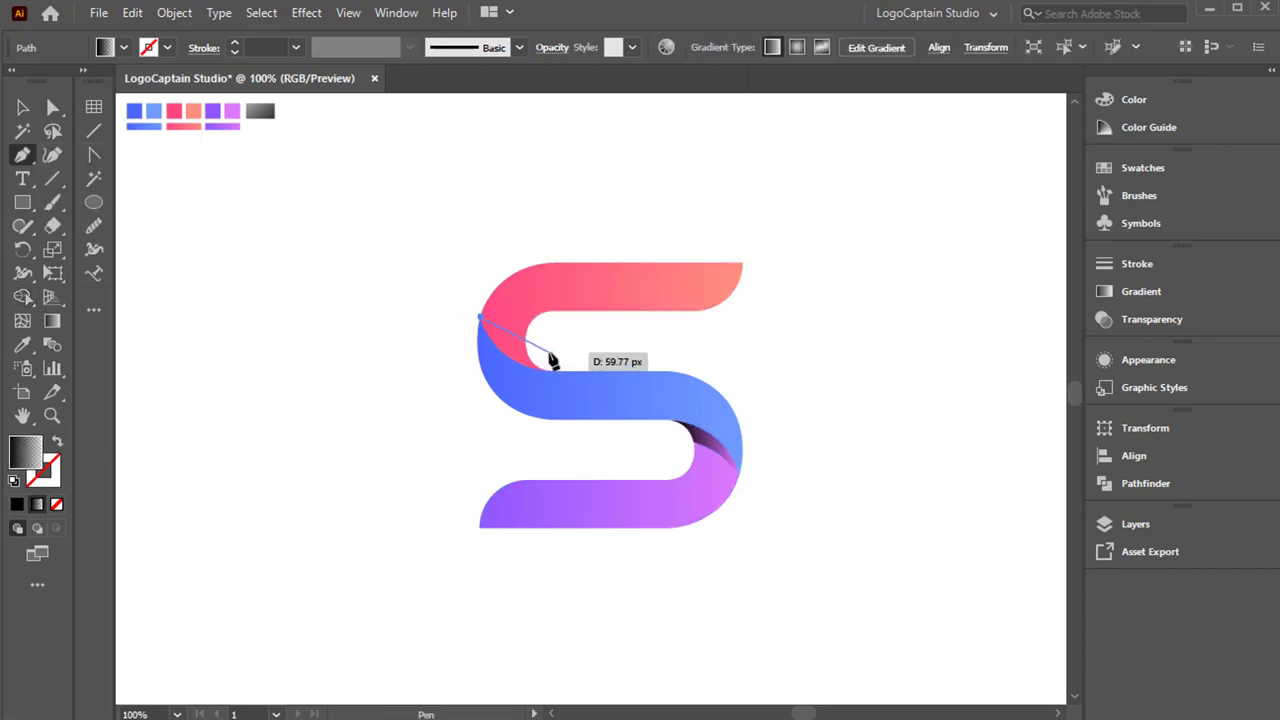
click(546, 349)
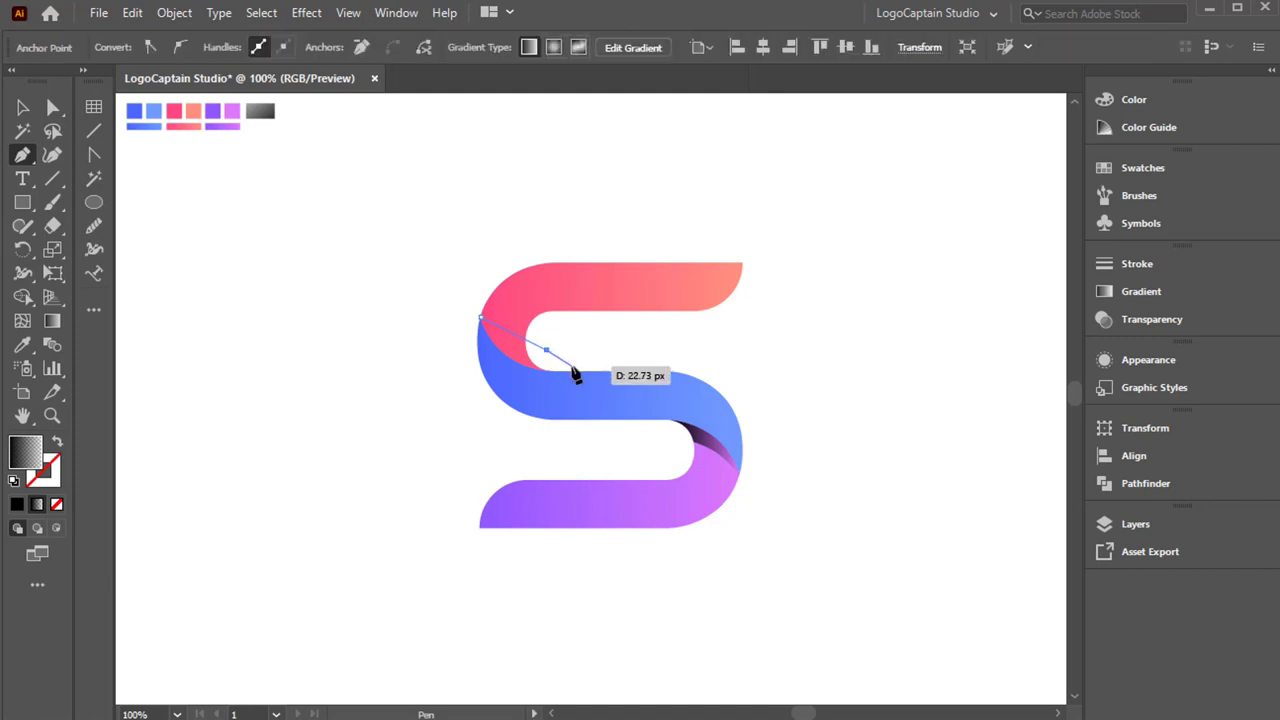
click(570, 367)
click(548, 439)
click(466, 420)
click(450, 367)
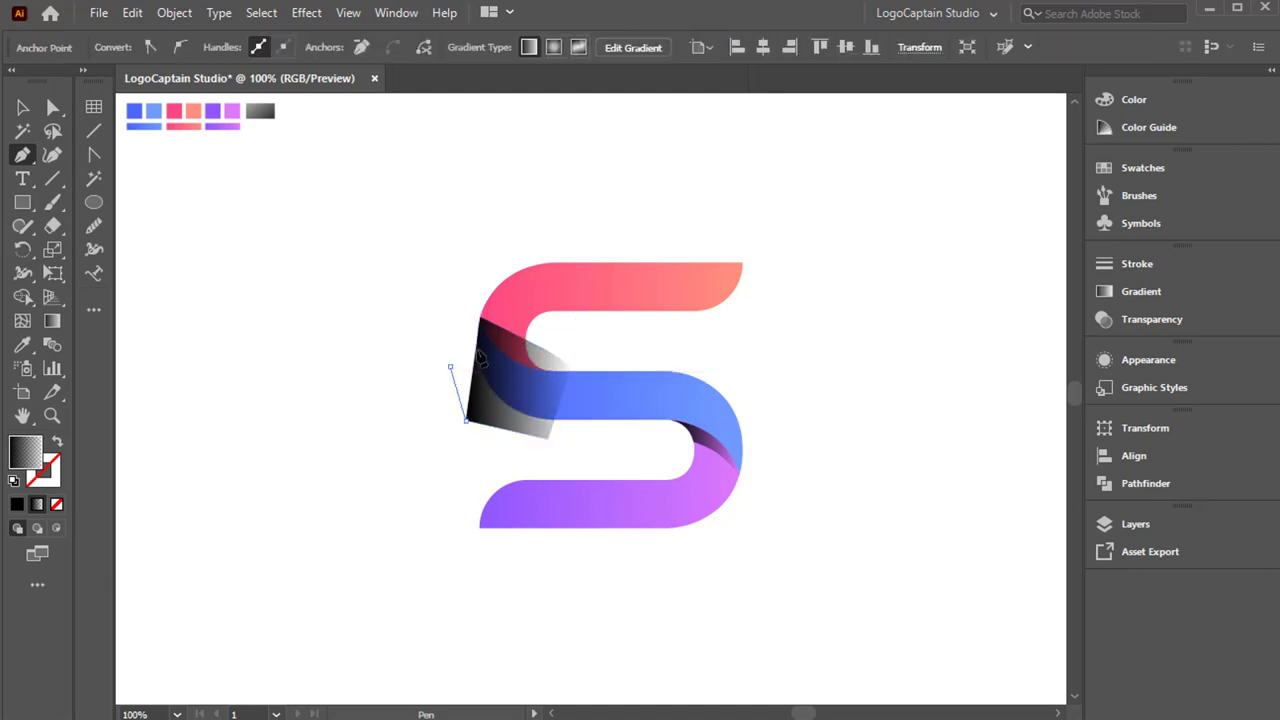
click(479, 319)
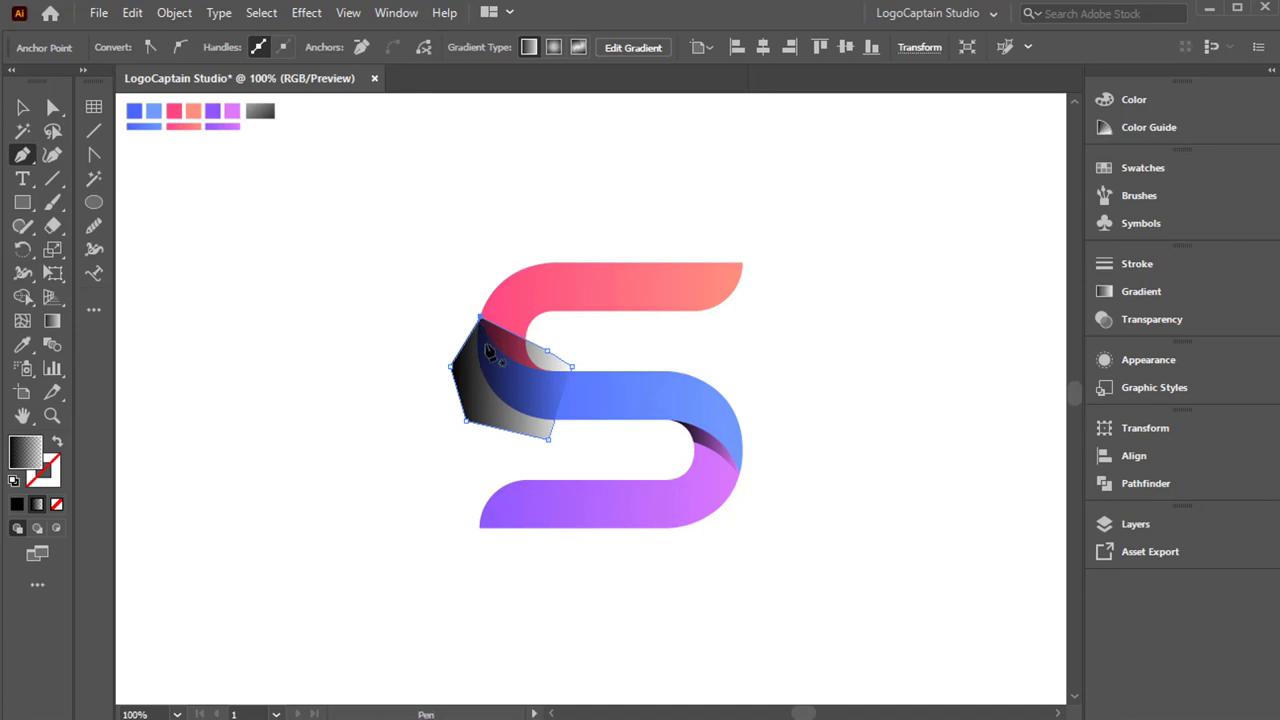
Step: Curve the upper edge of the left dark shape along the upper arm's bend with the Anchor Point tool
click(96, 157)
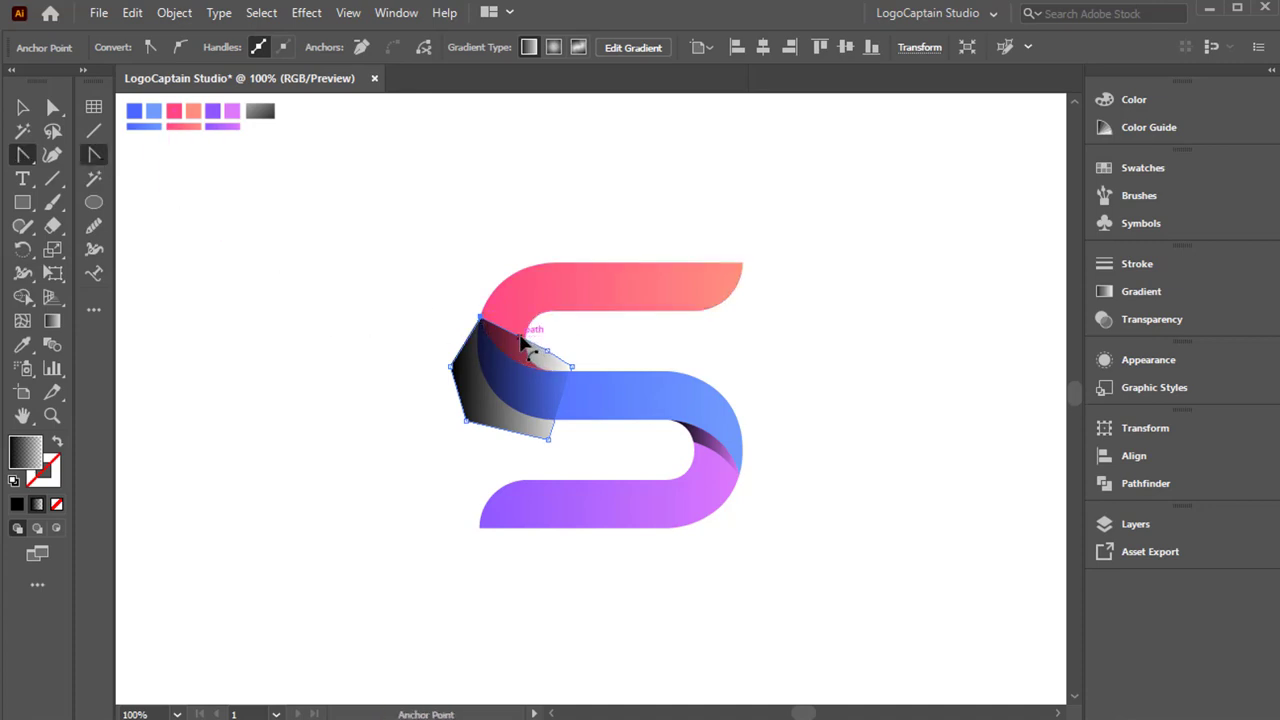
drag(520, 338, 518, 346)
key(a)
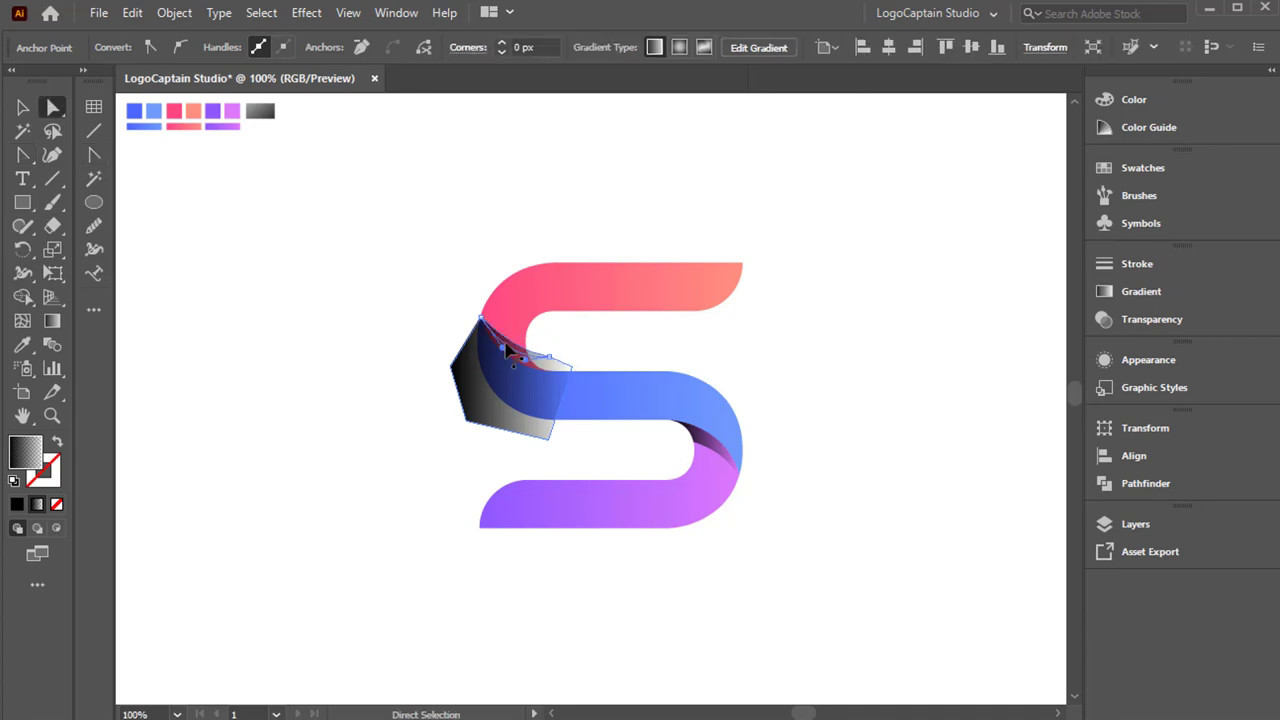
click(515, 398)
Step: Trim the left dark shape to its overlap with the upper arm by removing the outside regions with Shape Builder
click(22, 107)
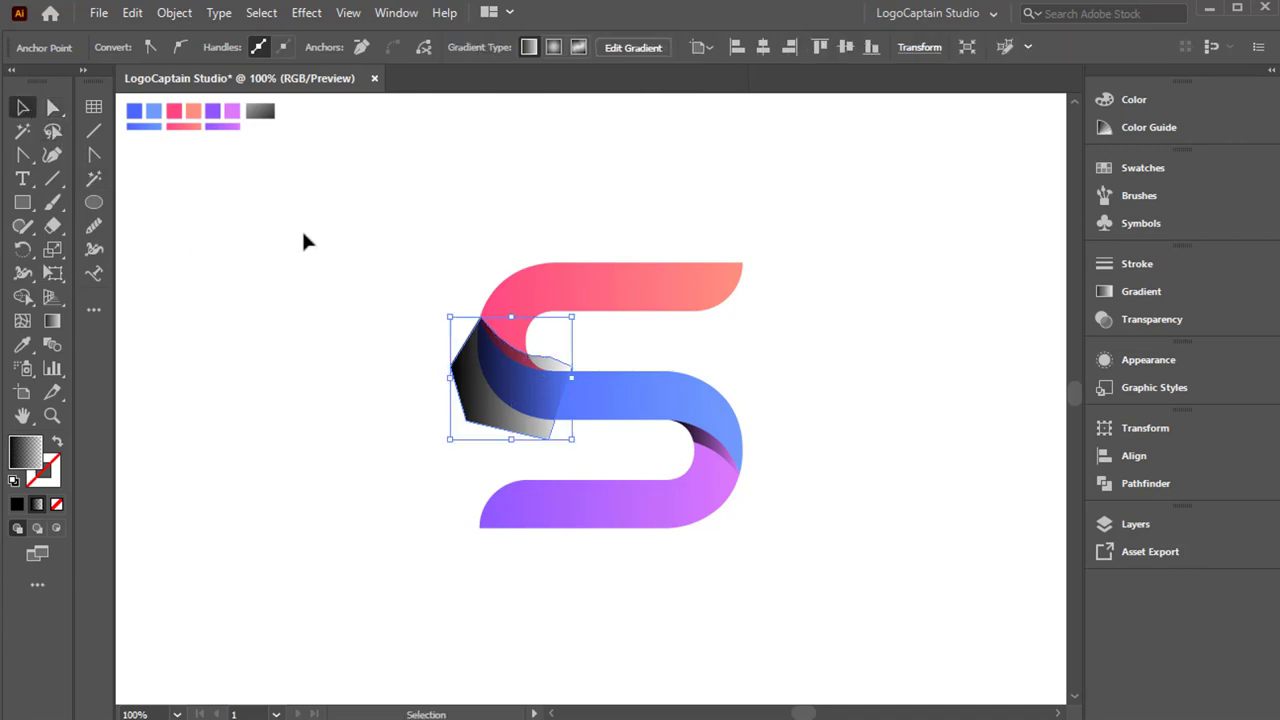
shift+click(543, 297)
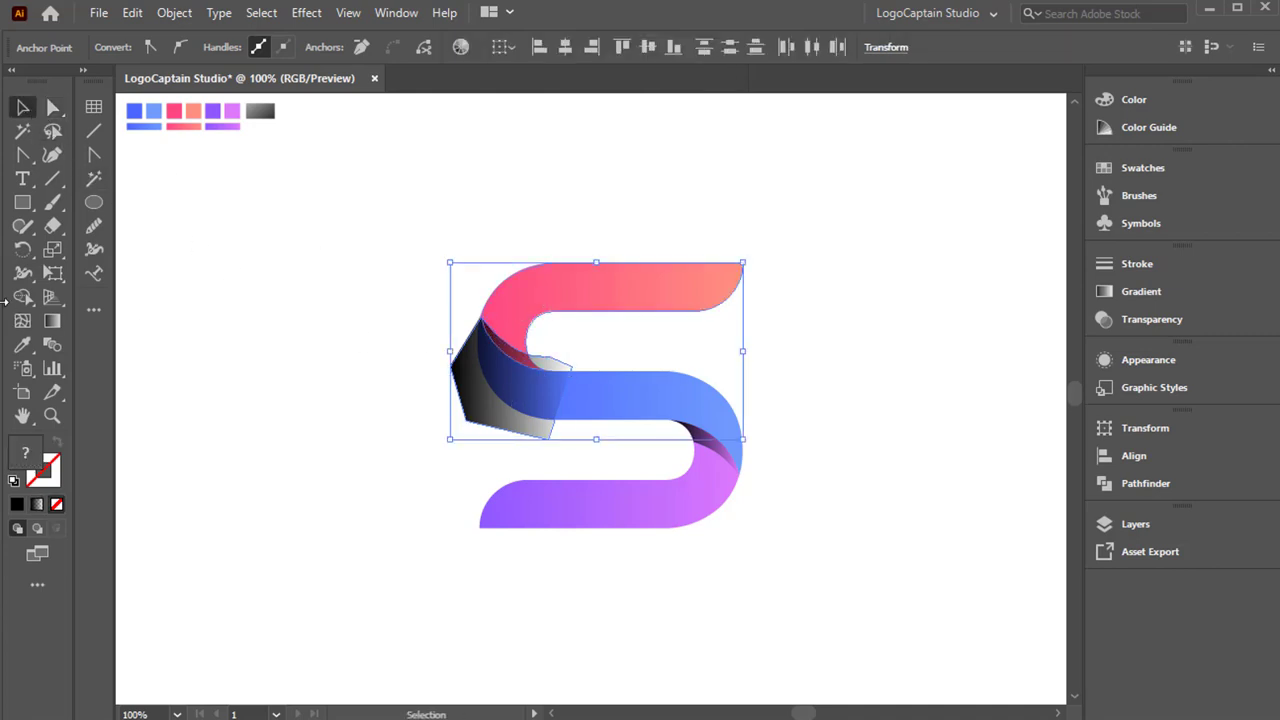
click(22, 297)
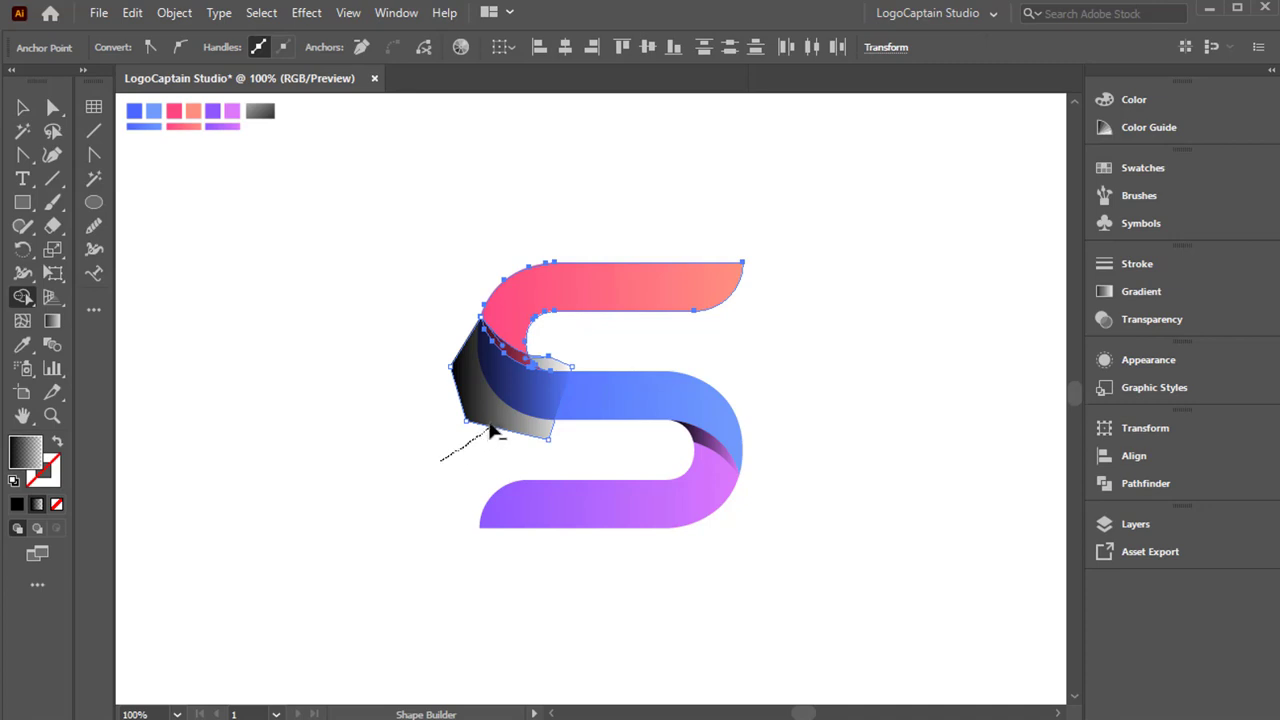
drag(490, 427, 491, 427)
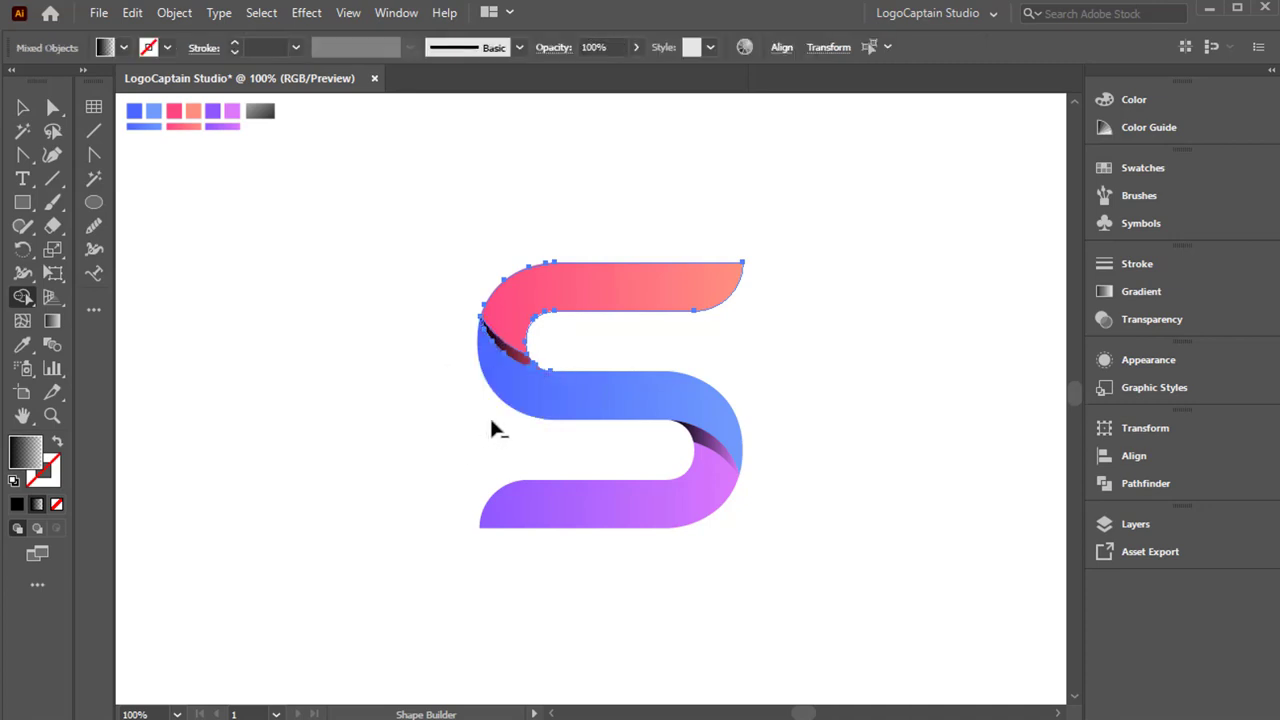
Step: Draw a closed Pen shape below the central band, running between its right and left fold points and extending past its lower edge
click(22, 107)
click(24, 156)
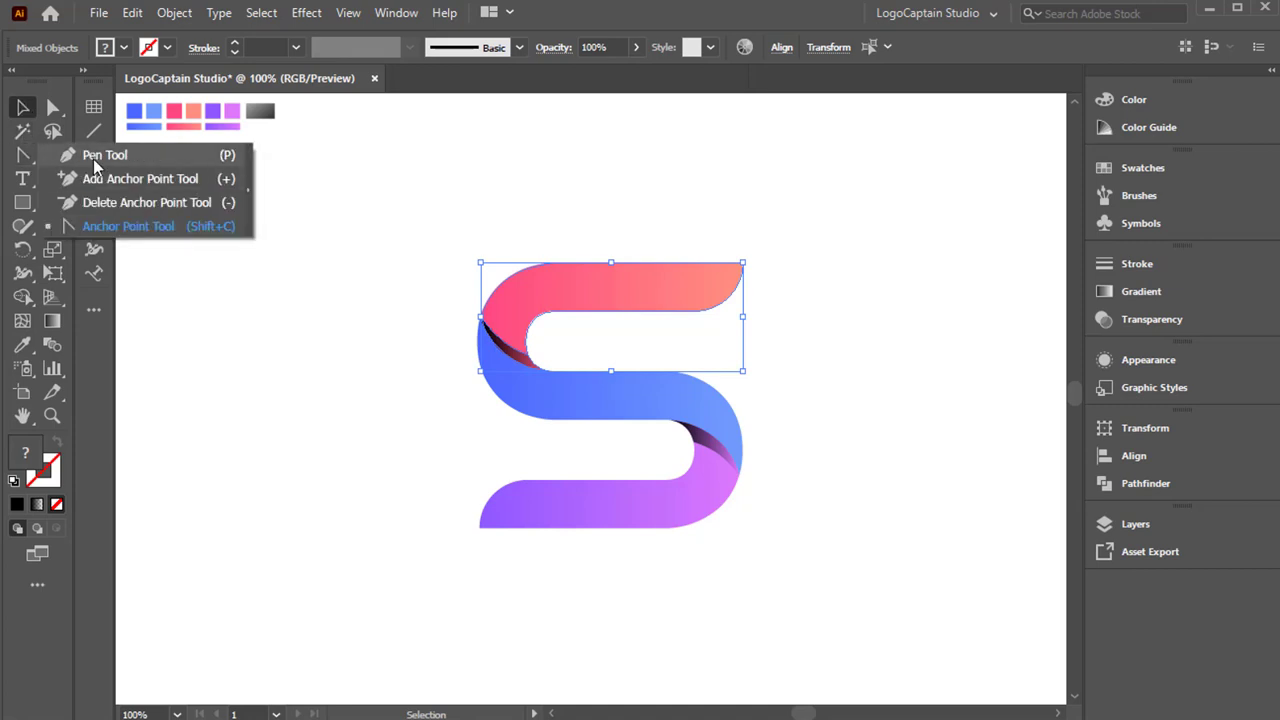
click(97, 158)
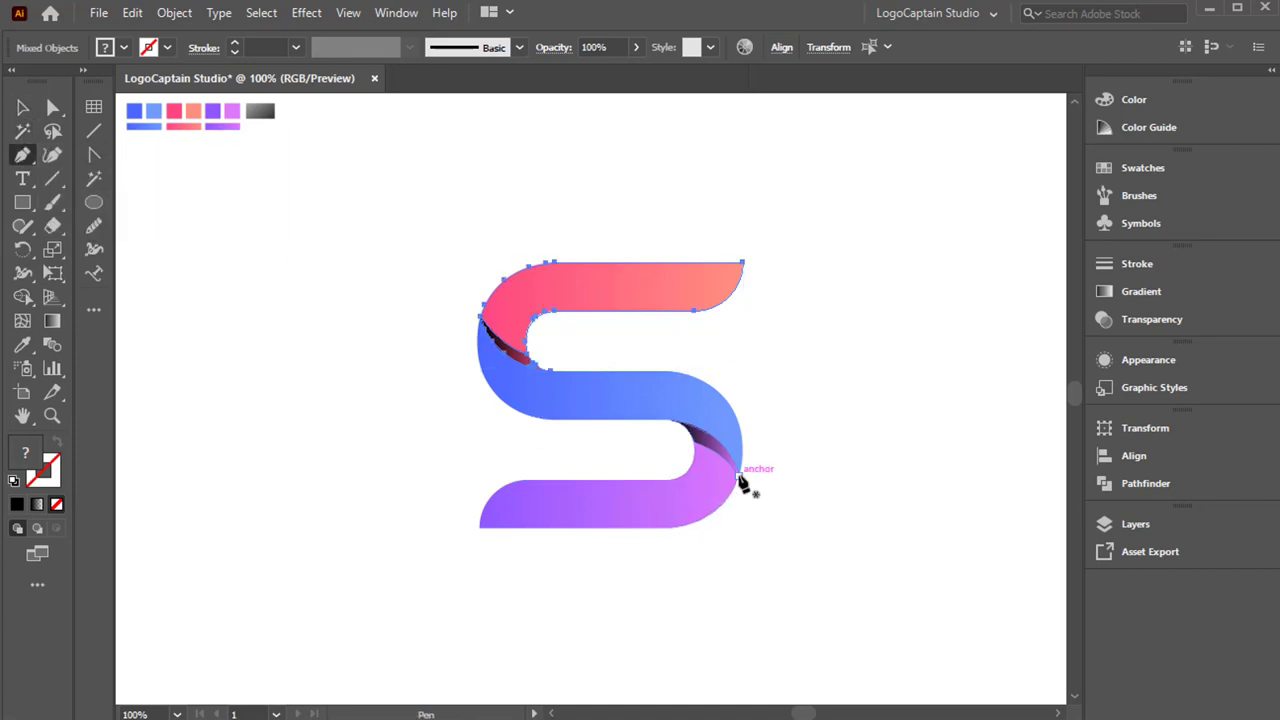
click(740, 473)
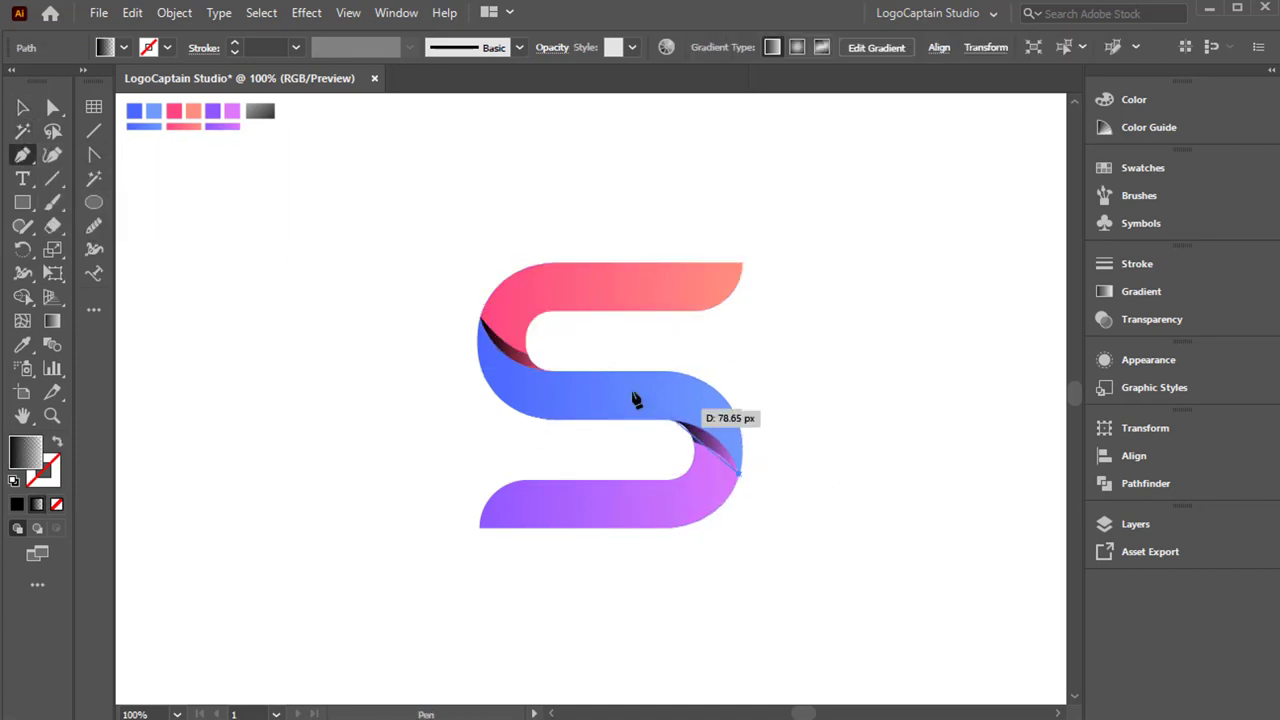
click(480, 318)
click(440, 404)
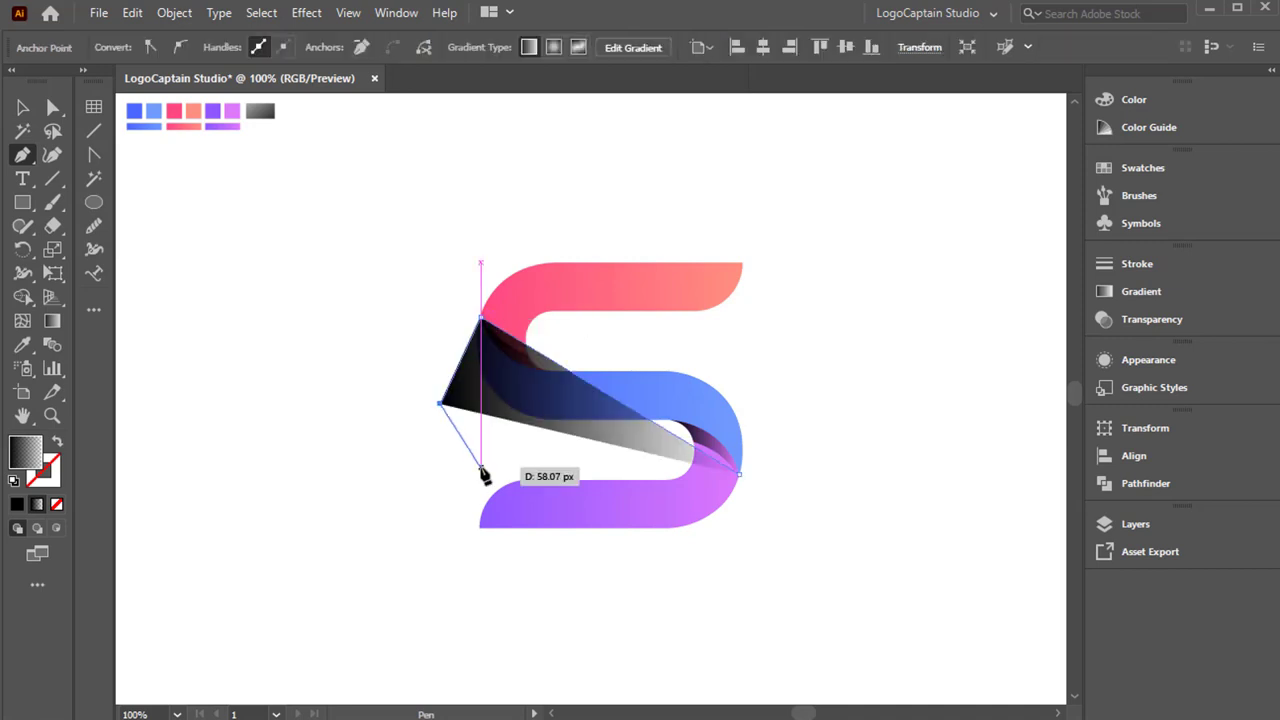
click(571, 466)
click(740, 475)
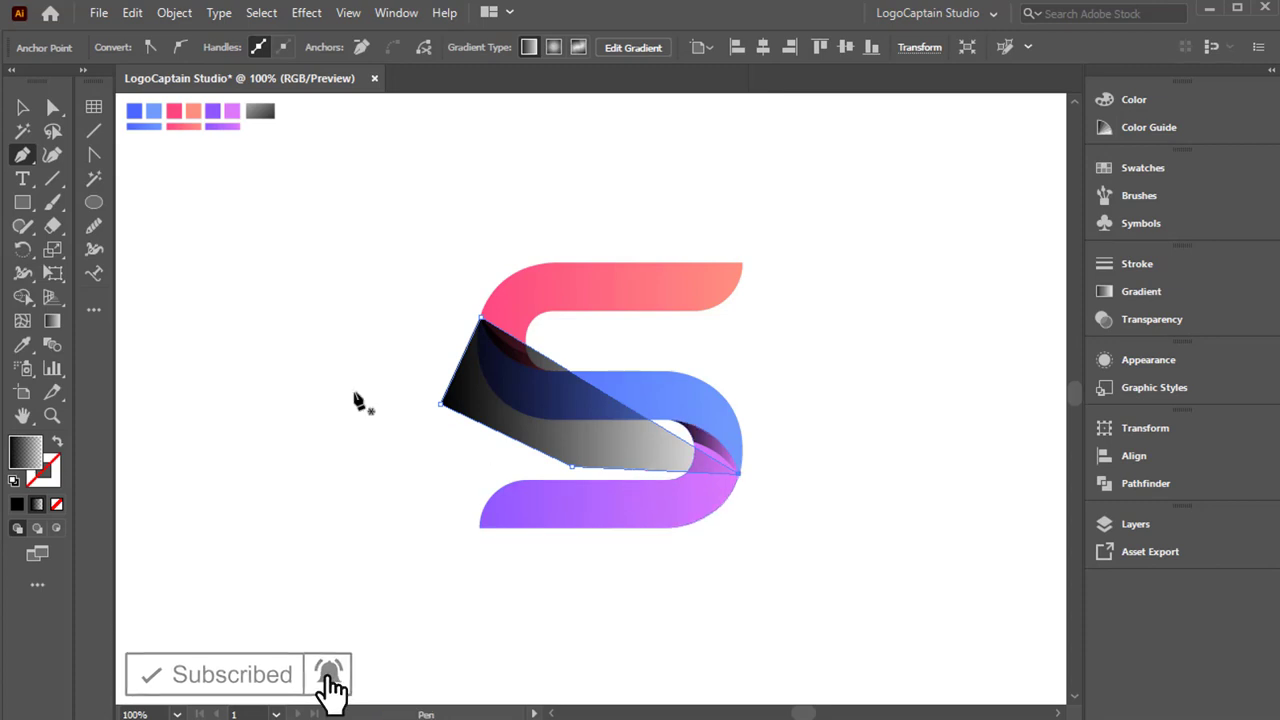
Step: Bend the shape's upper edge into an S-curve along the middle of the central band with the Anchor Point tool
click(94, 155)
drag(529, 368, 527, 398)
drag(613, 451, 753, 345)
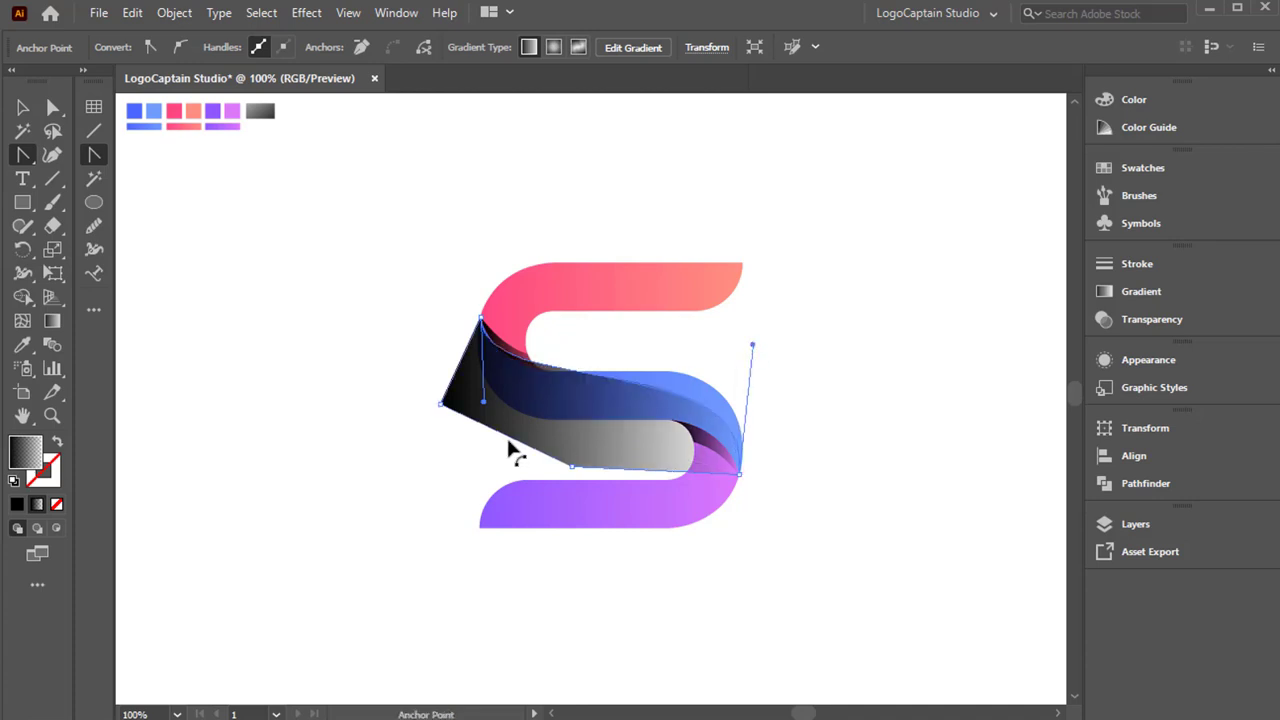
drag(484, 401, 462, 446)
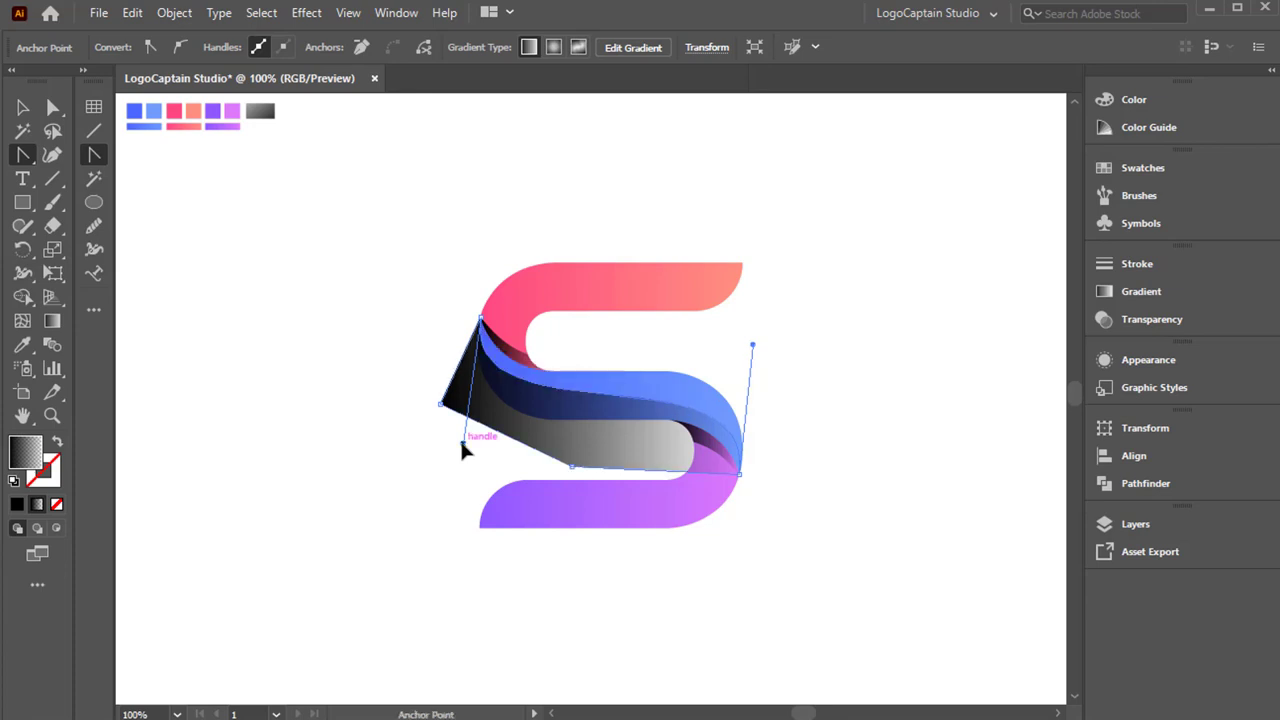
drag(755, 349, 754, 327)
drag(463, 444, 463, 468)
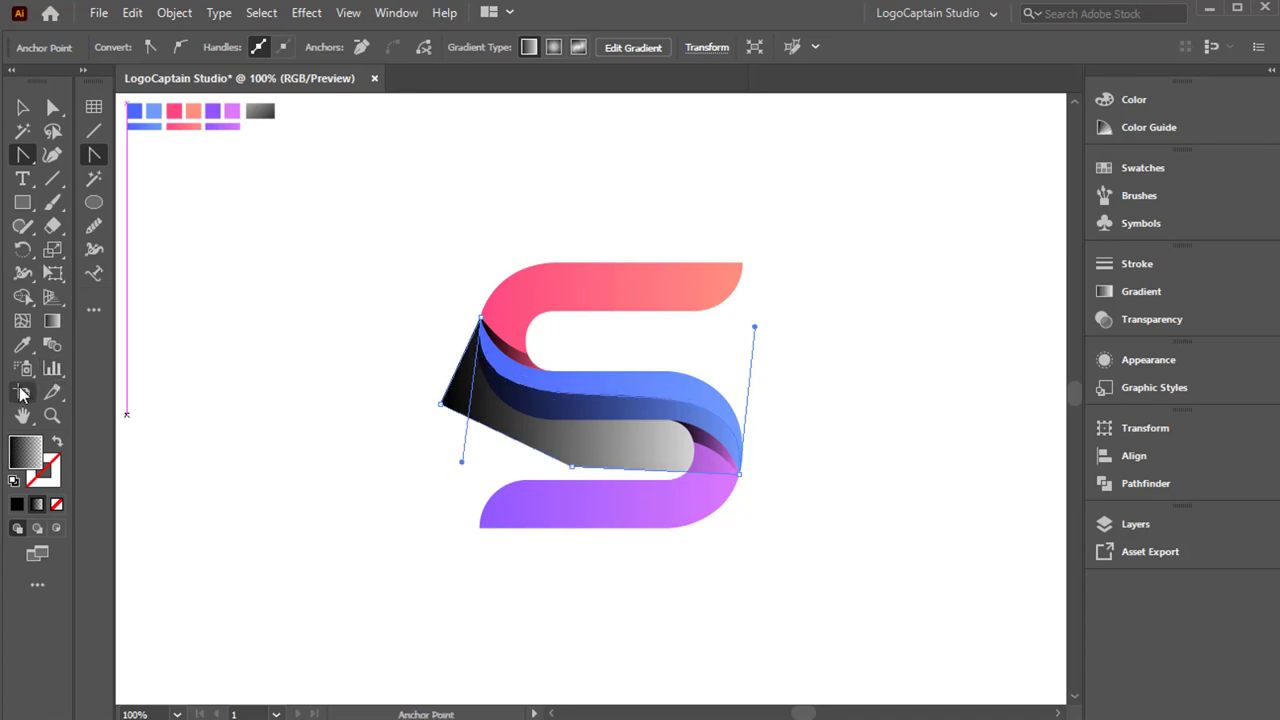
Step: Fill the curved shape with the translucent white gradient sampled from the white swatch beside the dark gradient swatch
click(37, 344)
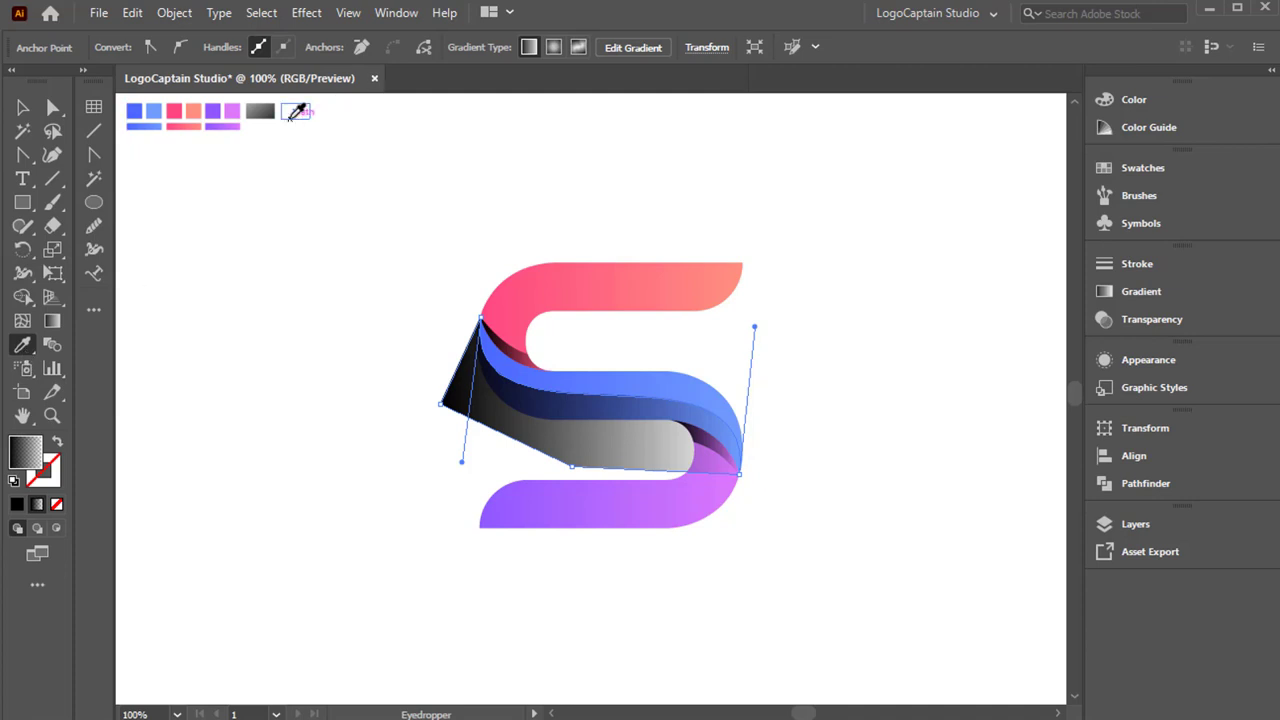
click(293, 113)
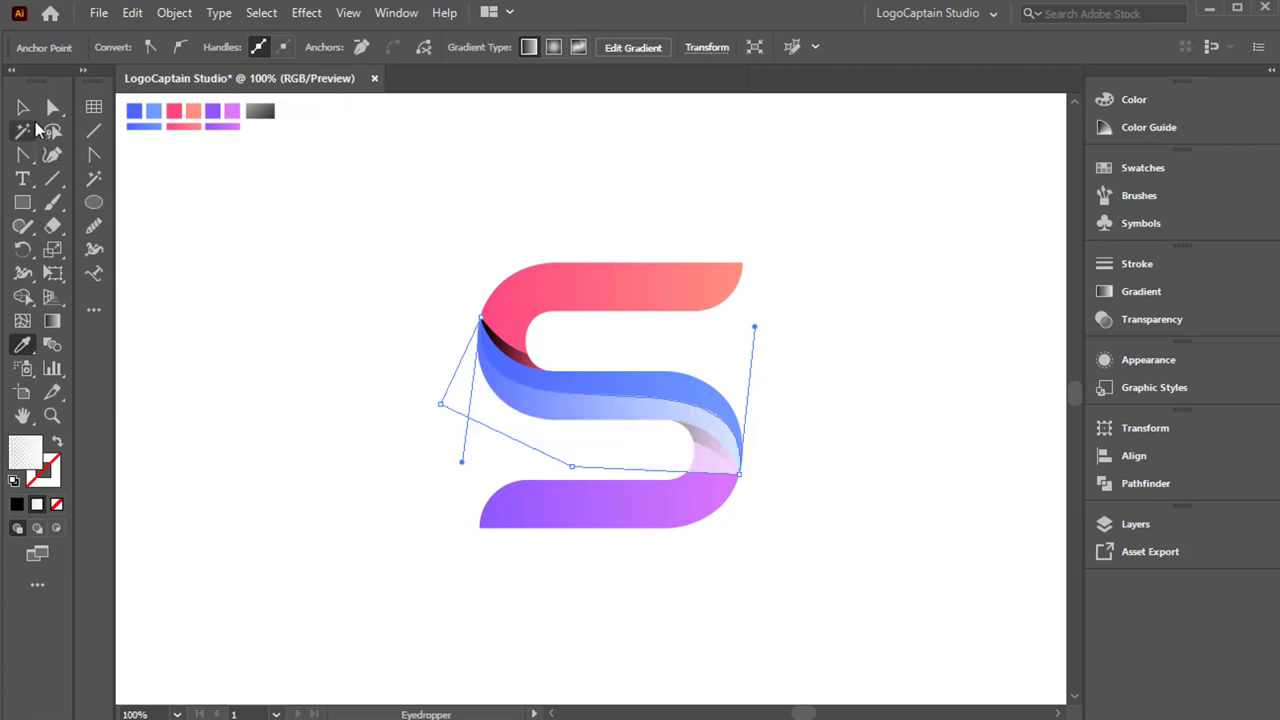
click(23, 107)
click(393, 436)
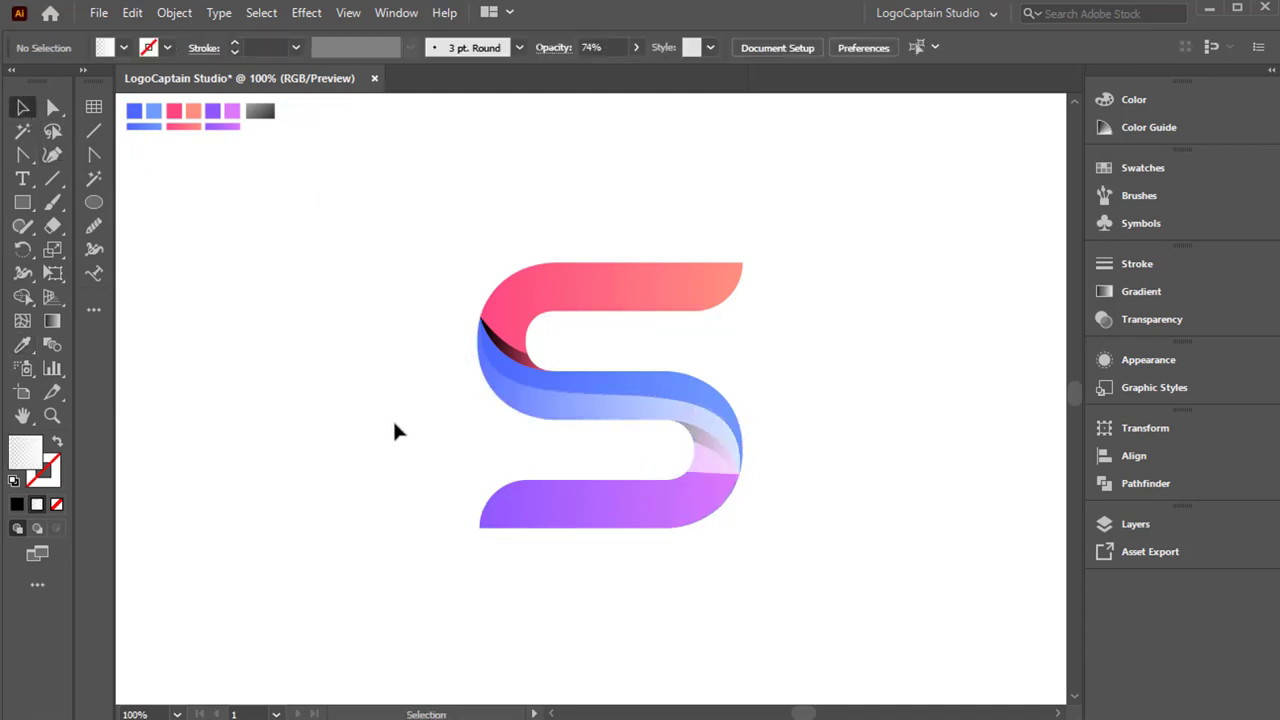
Step: Trim the white highlight to the central band by removing the region outside the band with Shape Builder
drag(507, 420, 524, 424)
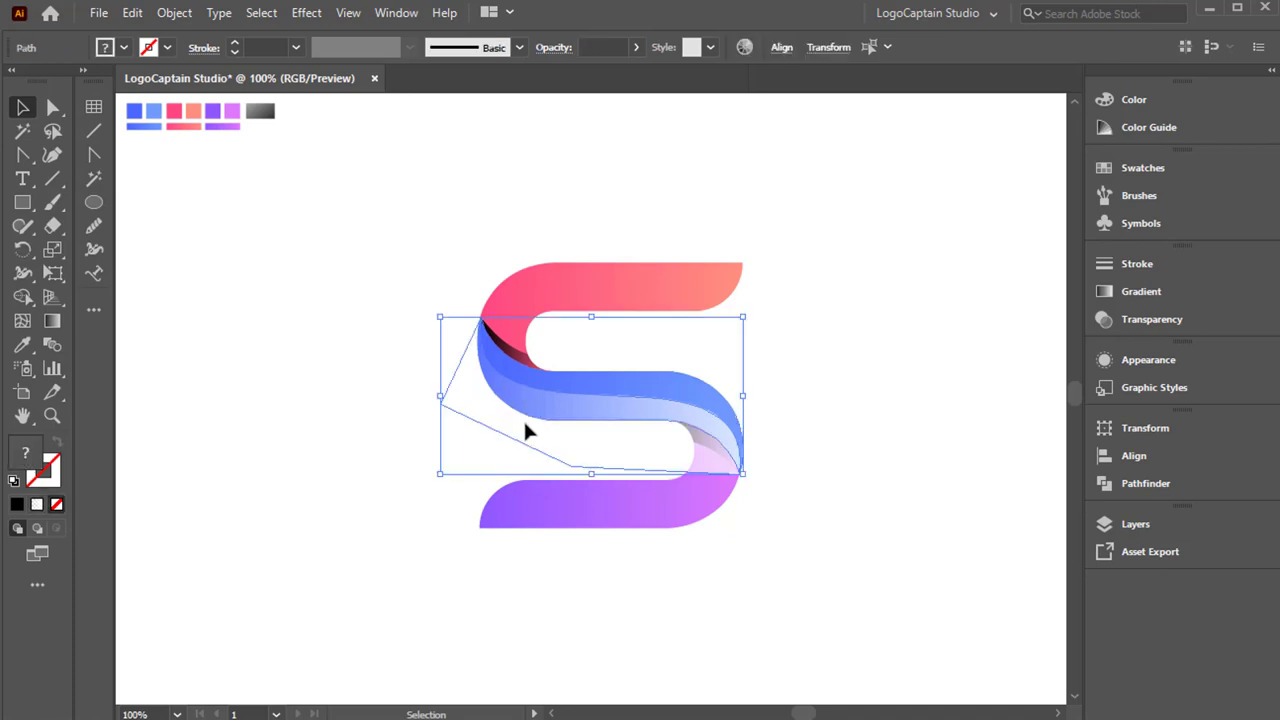
click(22, 296)
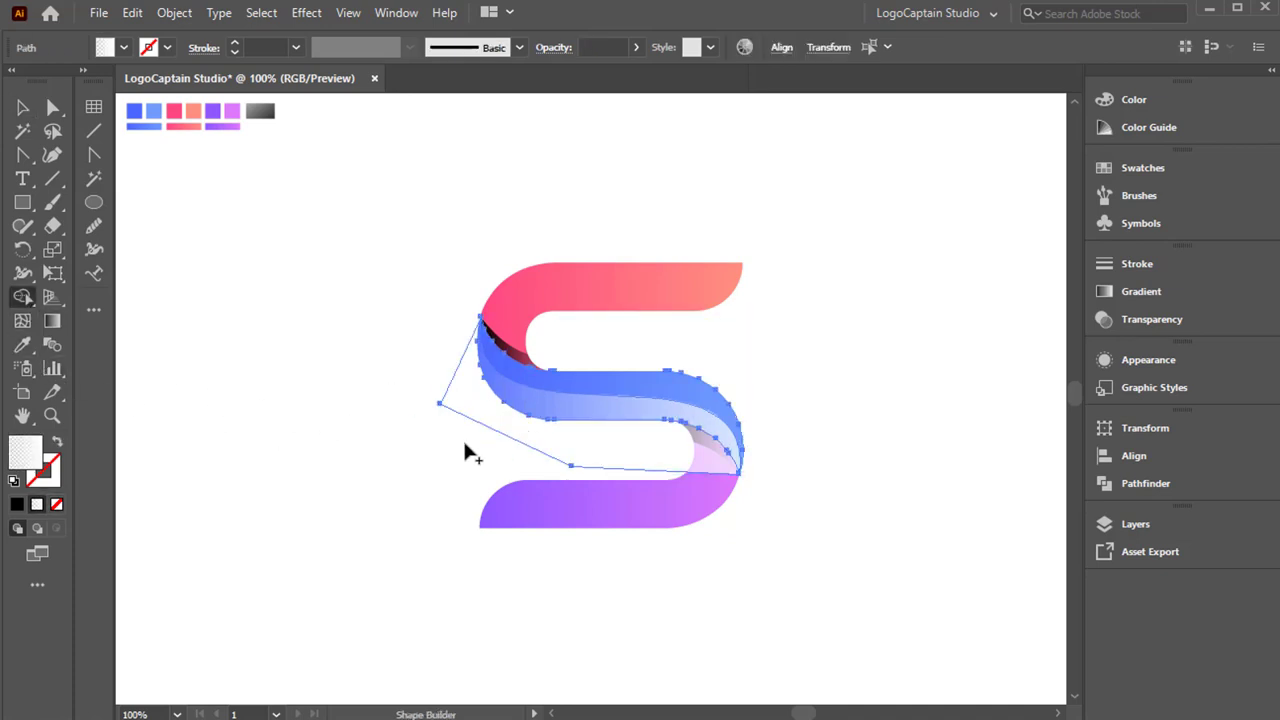
alt+click(484, 424)
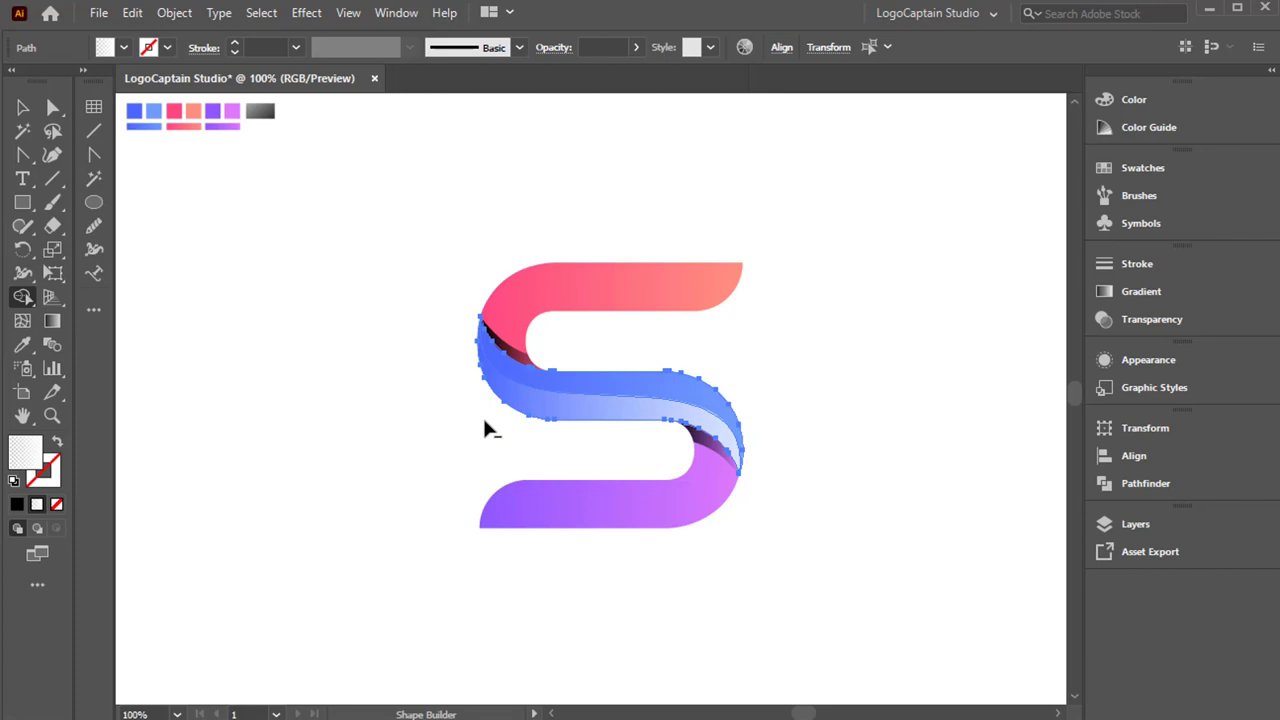
click(22, 107)
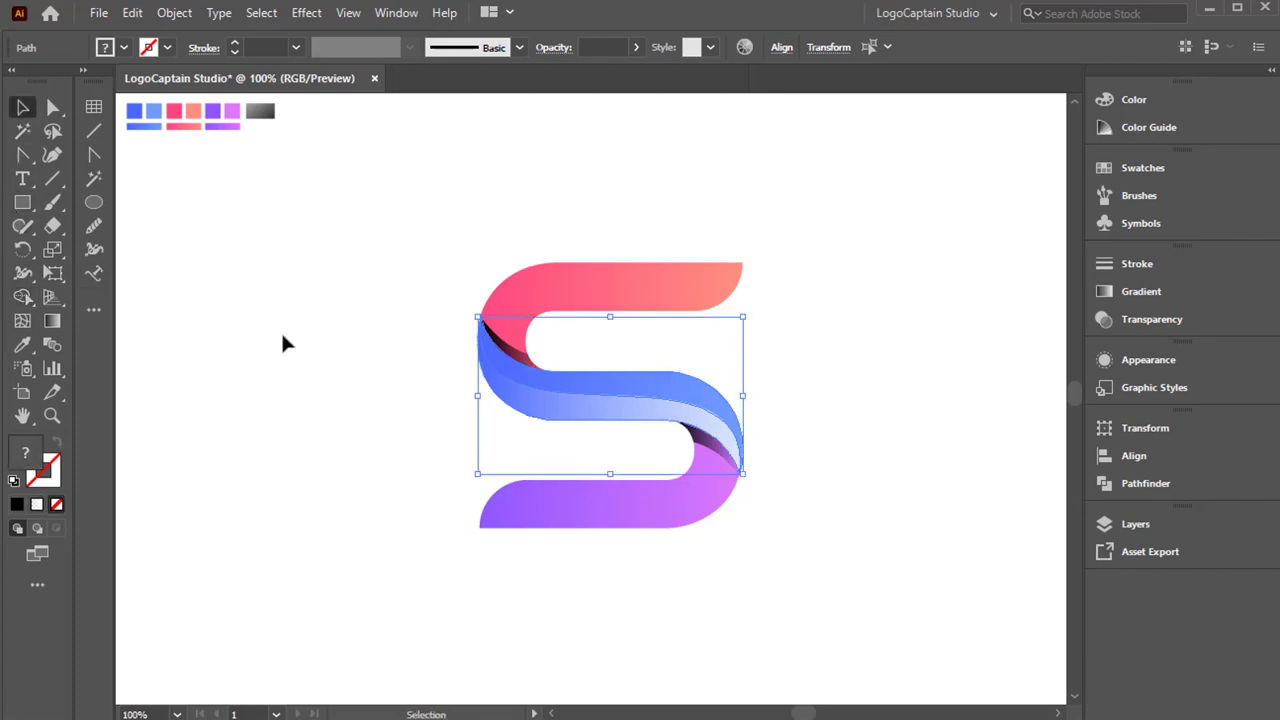
click(412, 446)
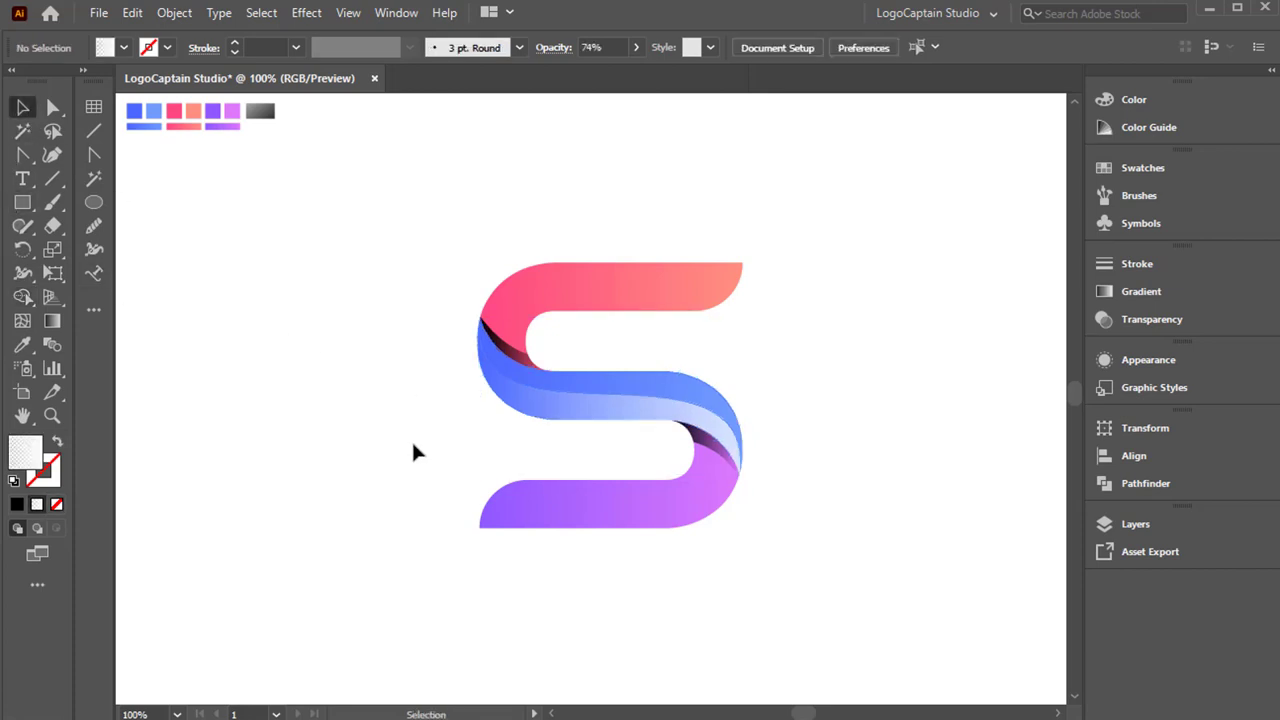
Step: Reverse the central blue band's linear gradient by redrawing it horizontally from right to left, extending past both ends of the band
click(614, 393)
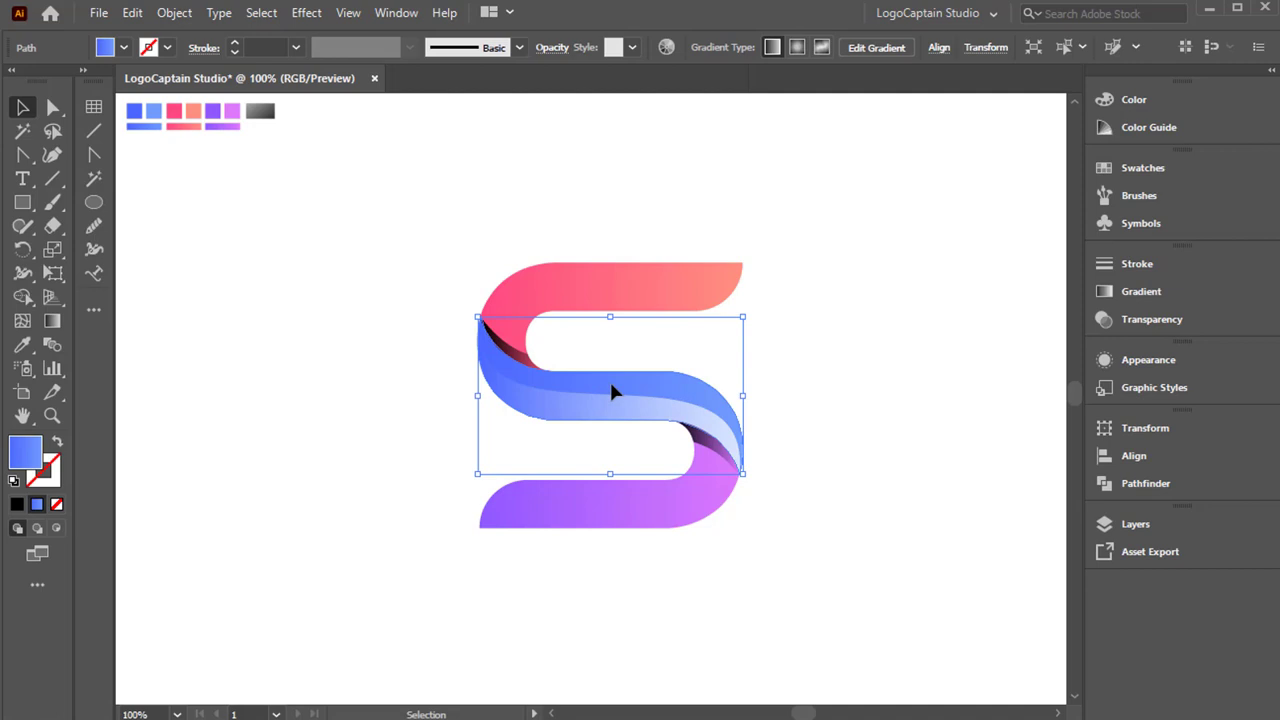
click(52, 320)
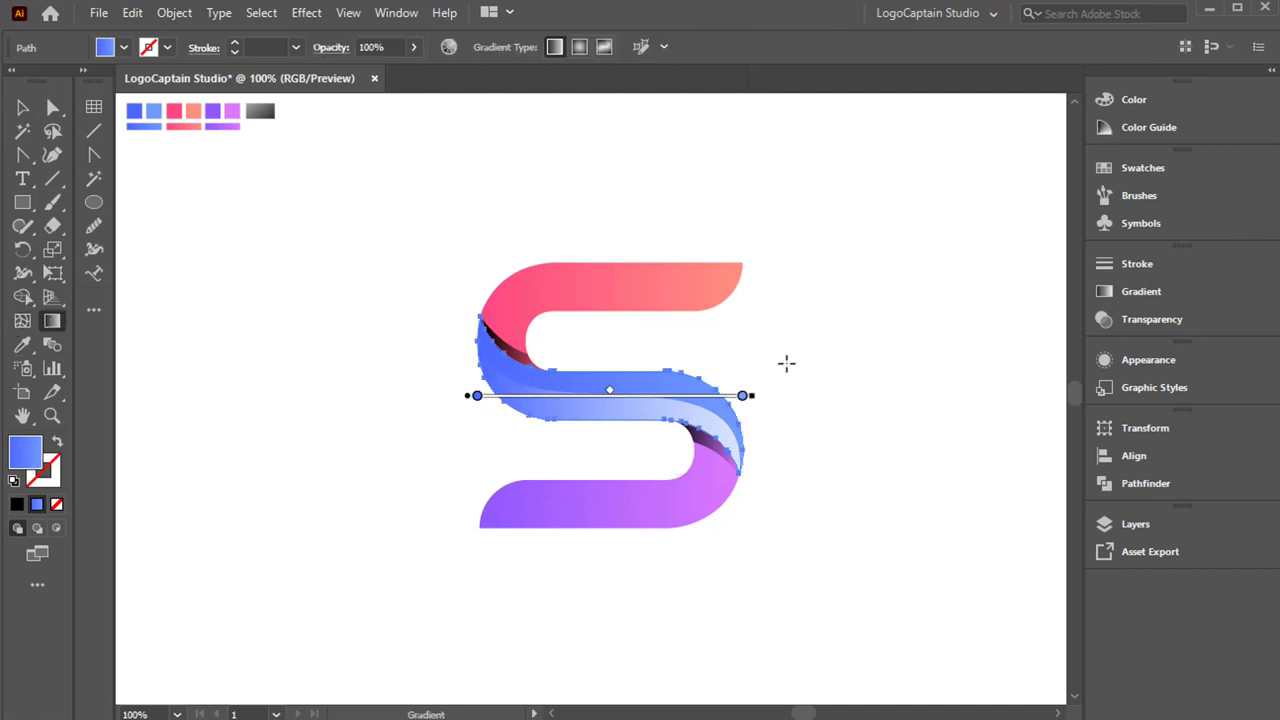
drag(810, 395, 392, 398)
key(v)
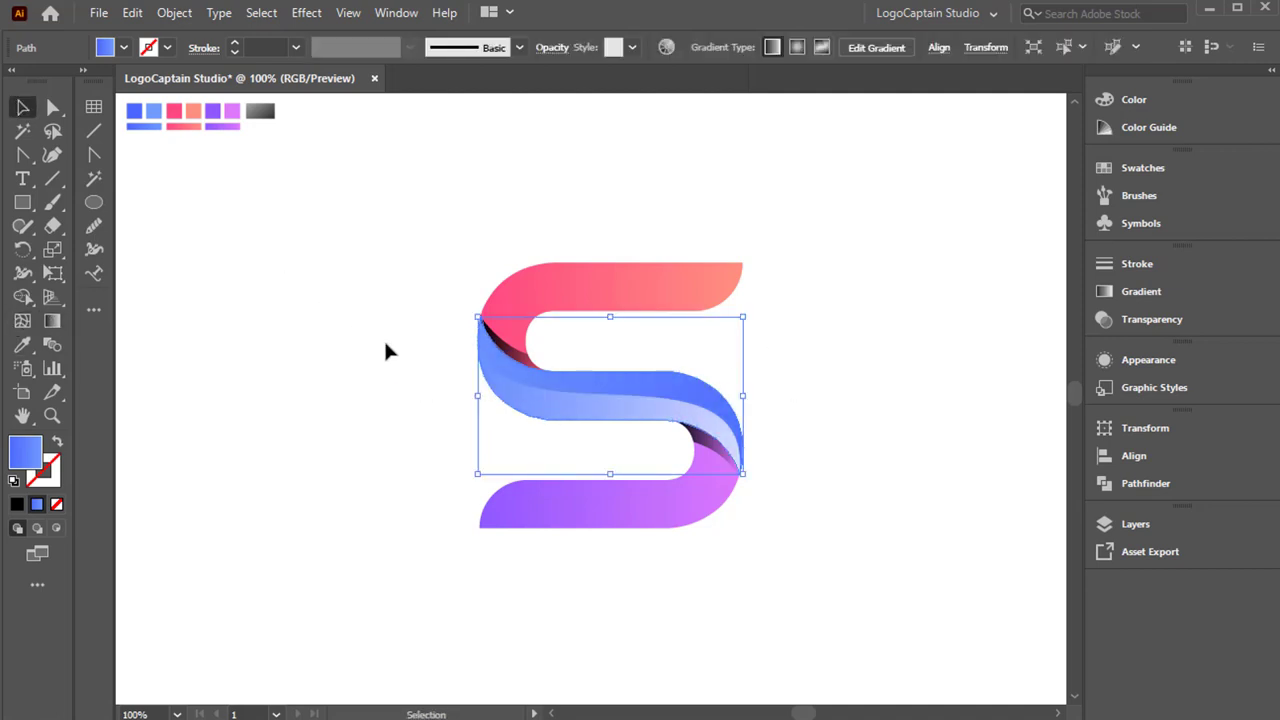
click(385, 345)
Step: Redraw the white highlight's gradient diagonally from the lower right to the upper left across the central band
click(511, 406)
key(g)
mouse_move(805, 490)
mouse_down()
mouse_move(437, 286)
mouse_move(368, 276)
mouse_up()
click(22, 107)
click(569, 362)
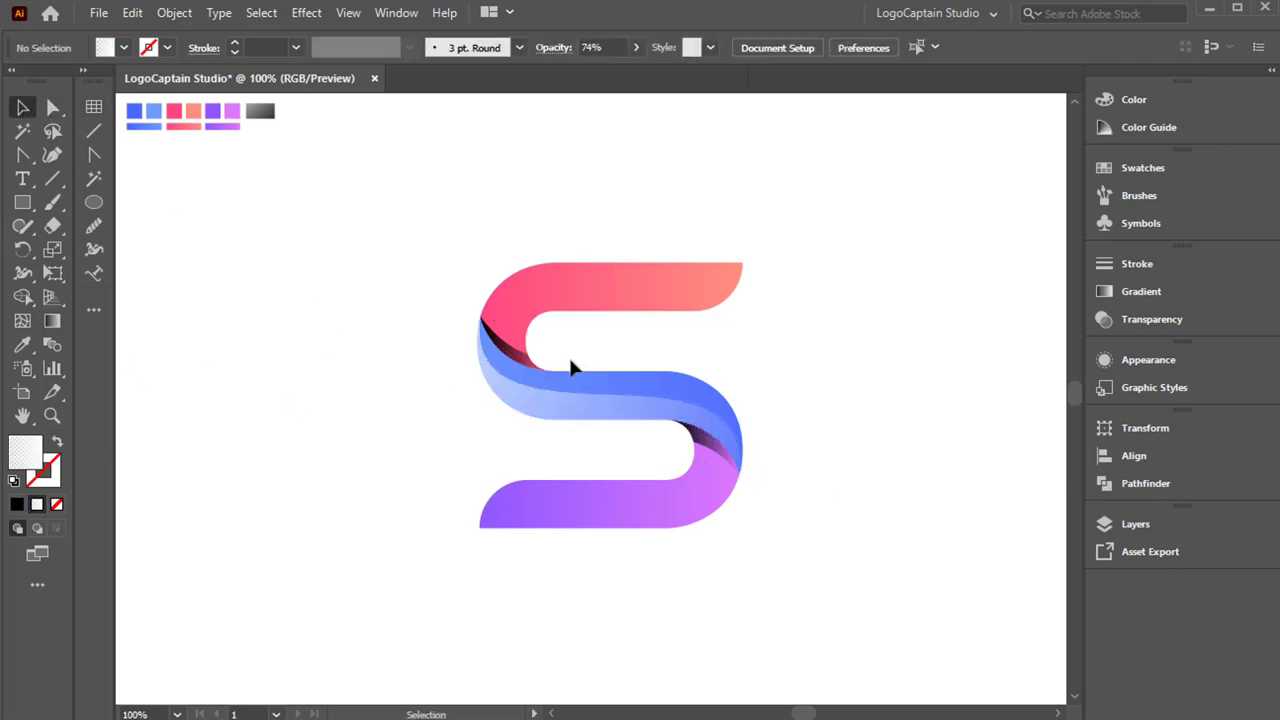
Step: Redraw the left fold shadow's gradient diagonally across the fold, from the blue band up to the upper pink arm
click(510, 340)
click(505, 349)
key(g)
mouse_move(523, 314)
mouse_down()
mouse_move(509, 367)
mouse_move(526, 303)
mouse_up()
drag(488, 372, 555, 299)
drag(520, 338, 527, 362)
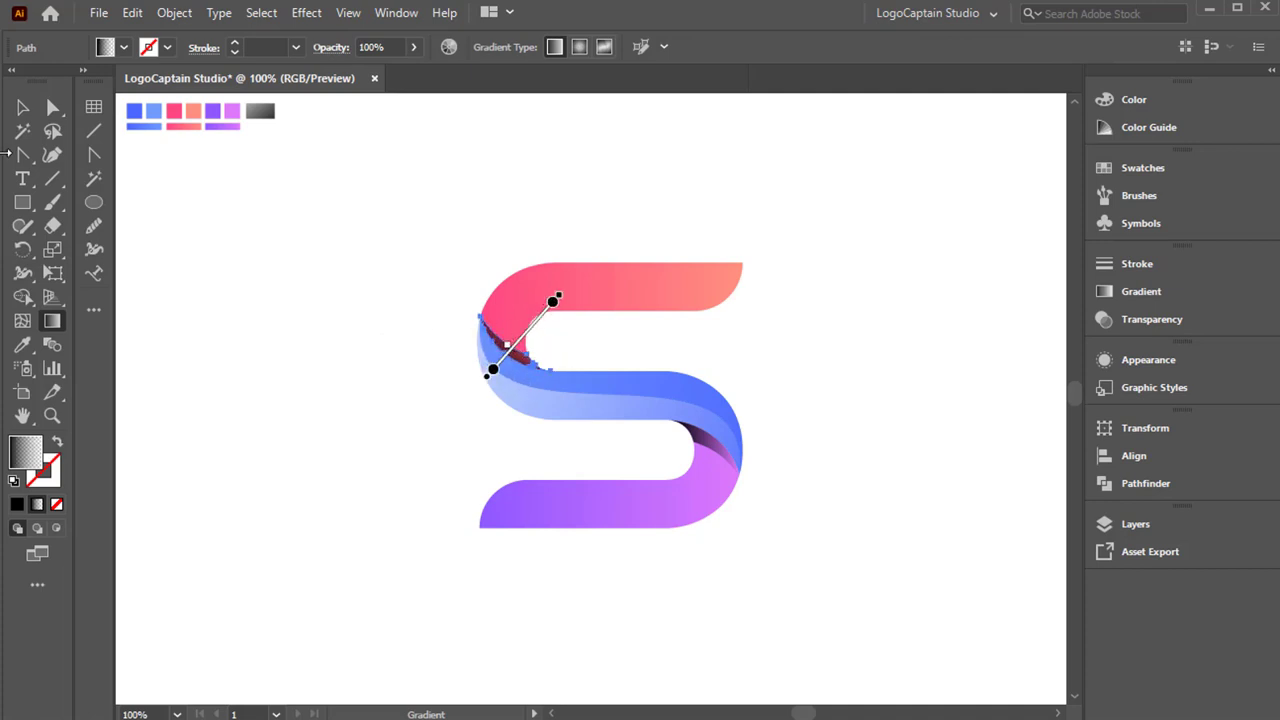
click(22, 107)
click(406, 393)
Step: Redraw the right fold shadow's gradient steeply across the fold, from the blue band down to the lower purple hook
click(708, 445)
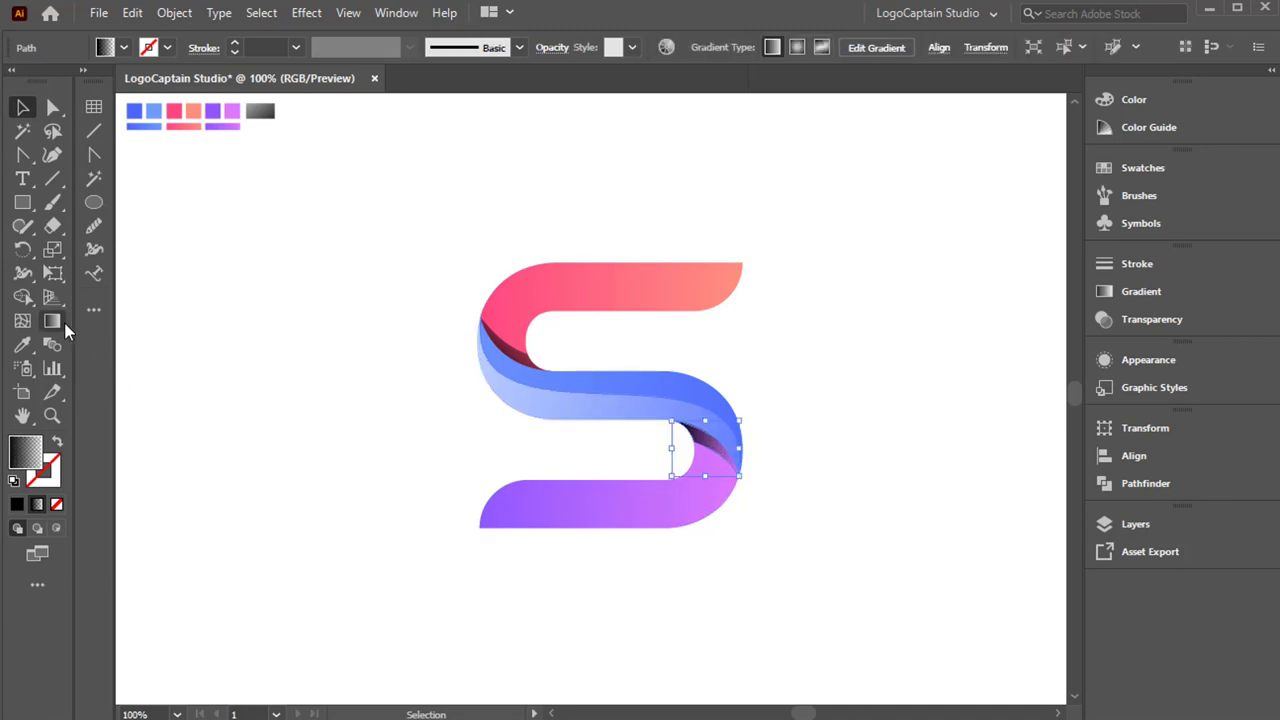
click(54, 322)
drag(714, 404, 697, 490)
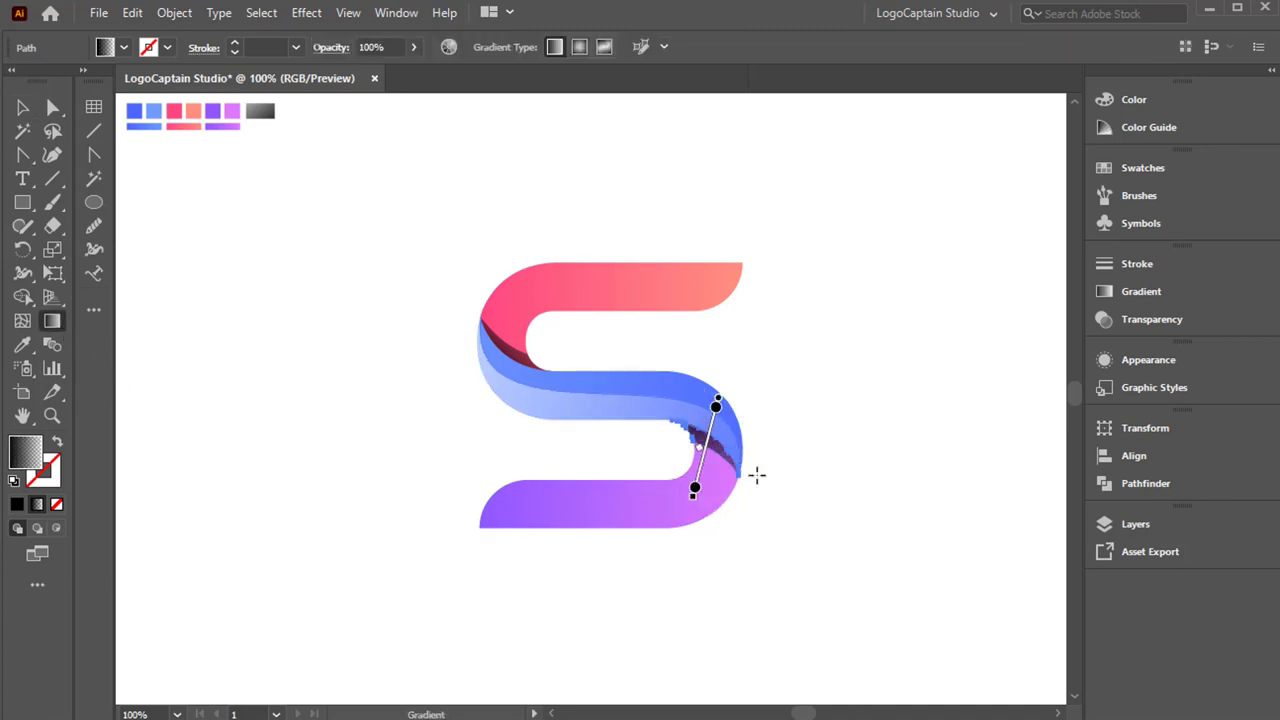
click(22, 107)
click(380, 365)
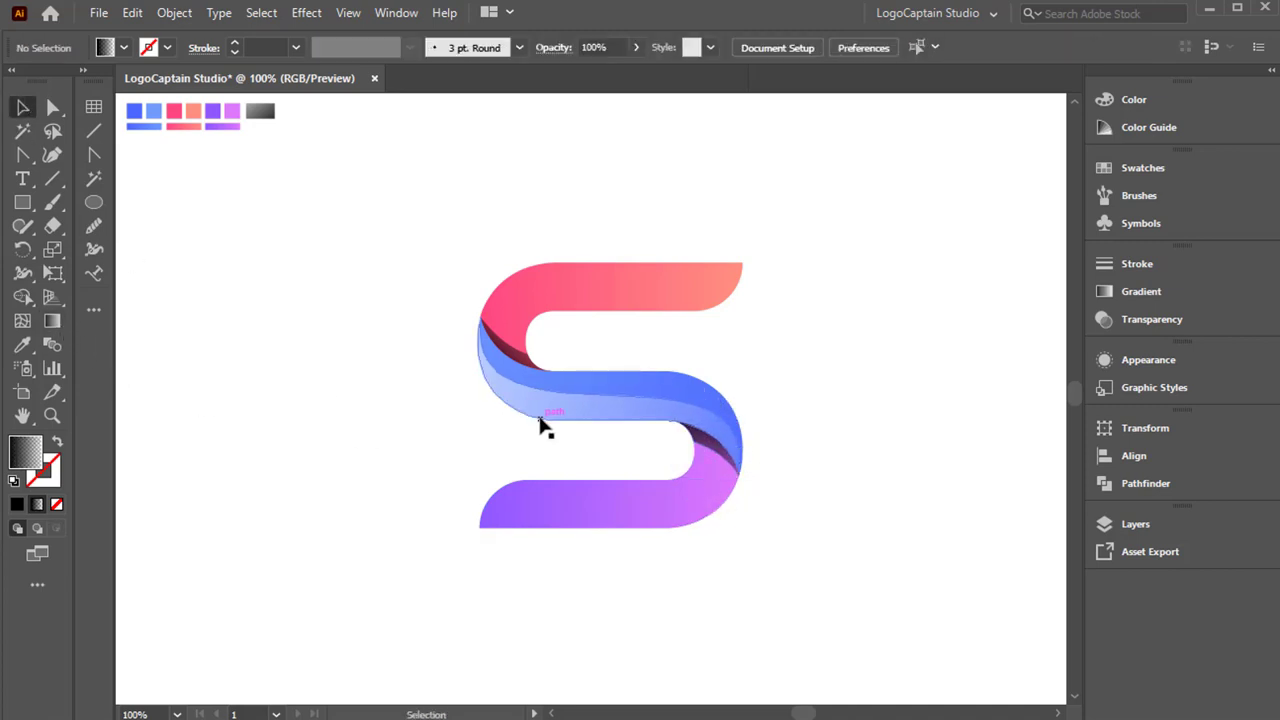
Step: Redraw the white highlight's gradient as a long diagonal from lower left to upper right, extending far past both sides of the letter
click(540, 411)
click(54, 321)
mouse_move(351, 487)
mouse_down()
mouse_move(382, 489)
mouse_move(820, 311)
mouse_move(959, 288)
mouse_up()
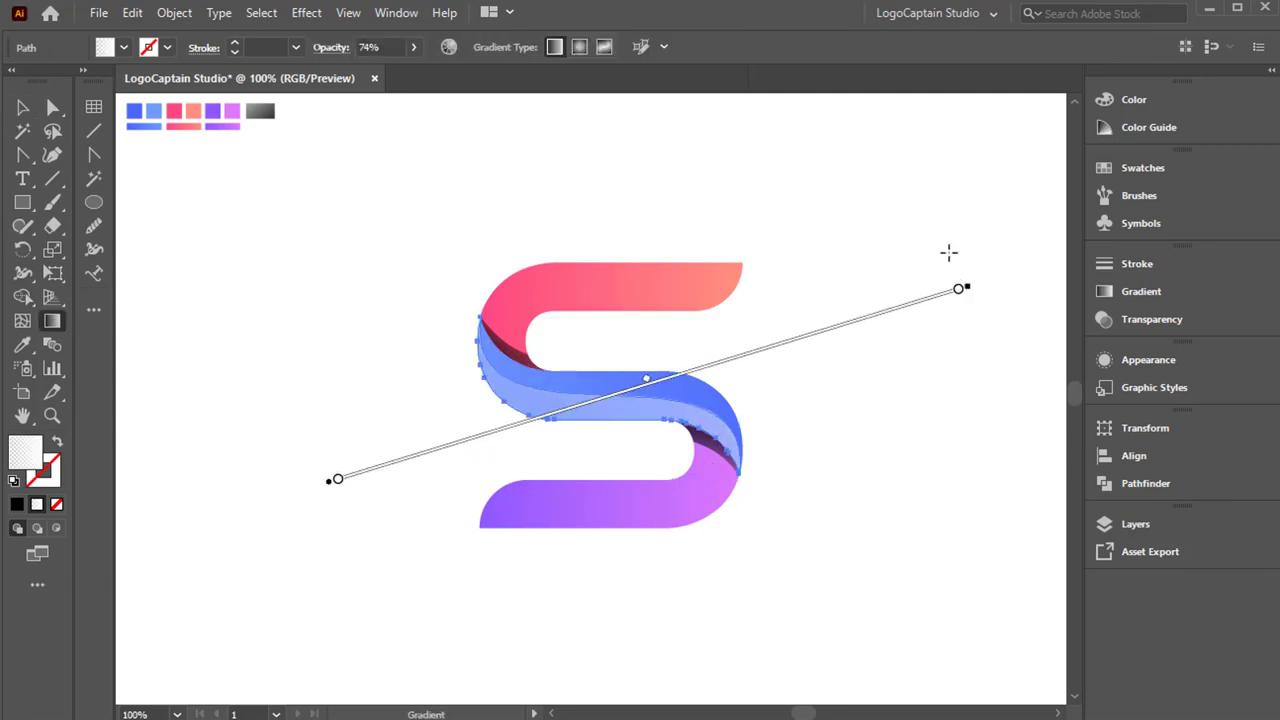
click(22, 107)
Step: Redraw the lower hook's gradient diagonally, with purple at the upper right fold and pink-violet at the lower left end
click(536, 505)
click(52, 321)
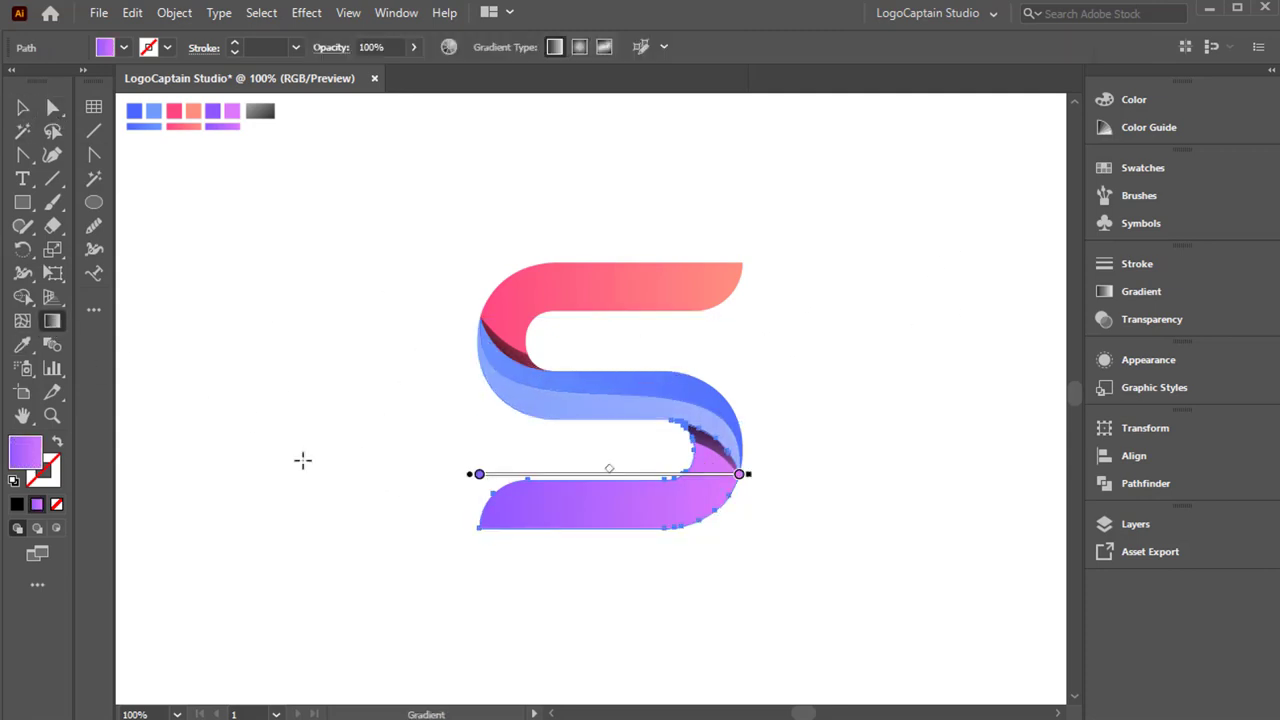
mouse_move(467, 547)
mouse_down()
mouse_move(837, 412)
mouse_move(500, 537)
mouse_move(417, 586)
mouse_up()
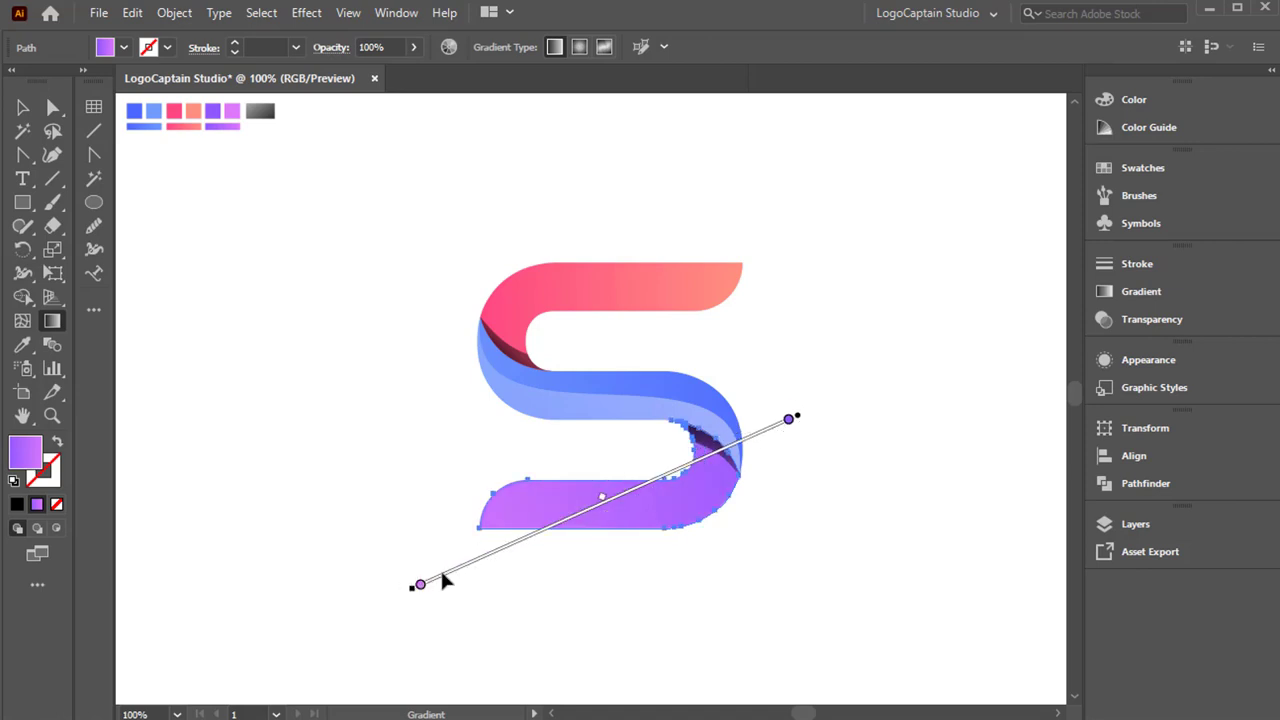
key(v)
click(357, 429)
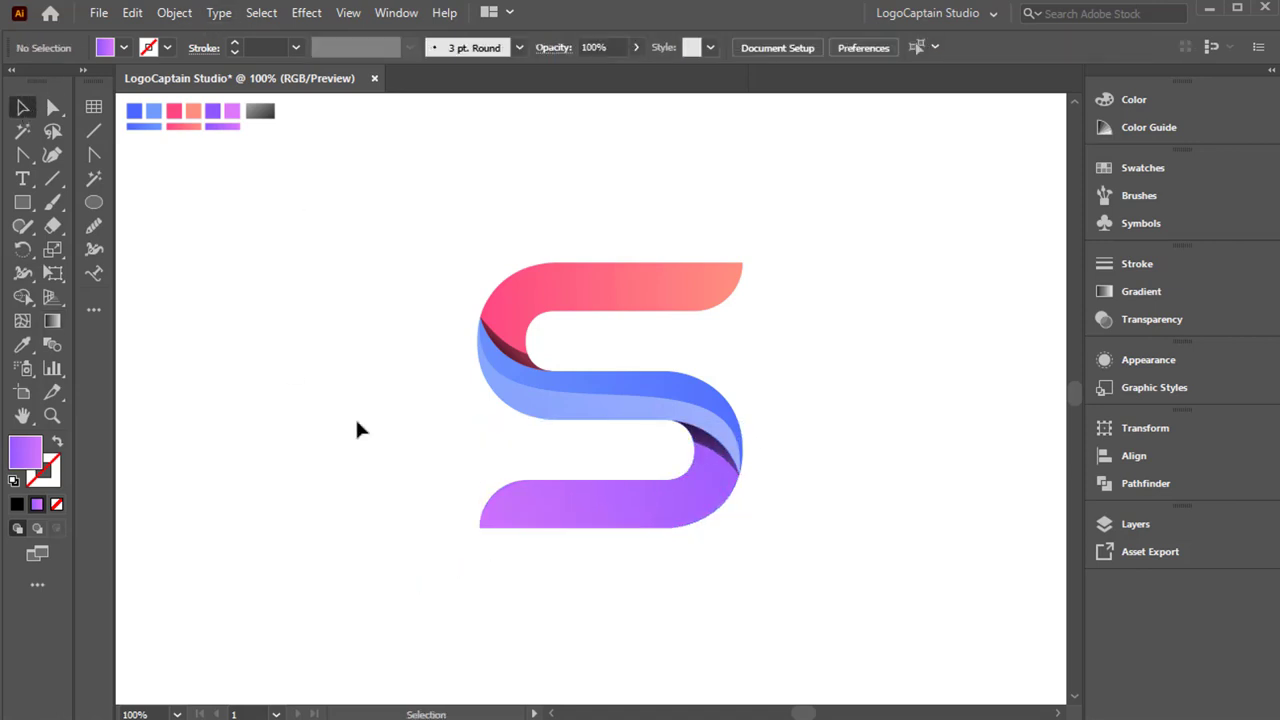
Step: Shift the left fold shadow's gradient down and to the left to lighten the shadow on the upper arm
click(503, 357)
click(52, 321)
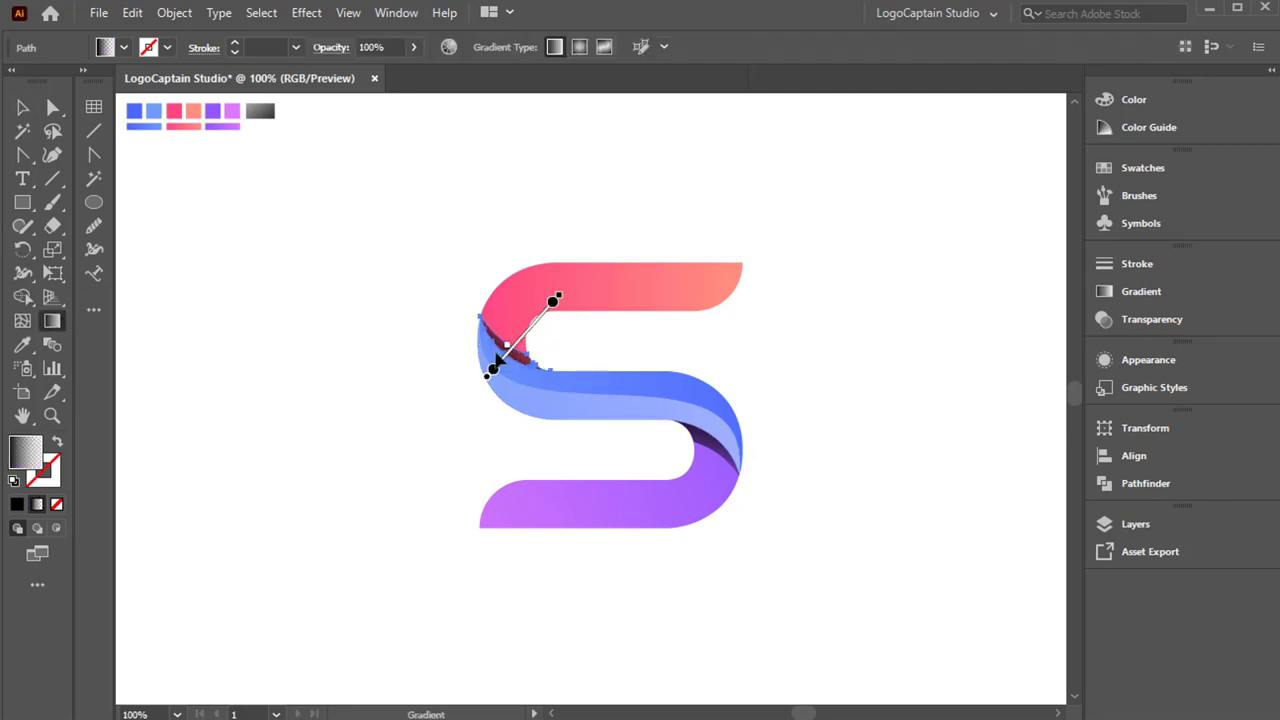
mouse_move(516, 341)
mouse_down()
mouse_move(496, 376)
mouse_move(498, 356)
mouse_up()
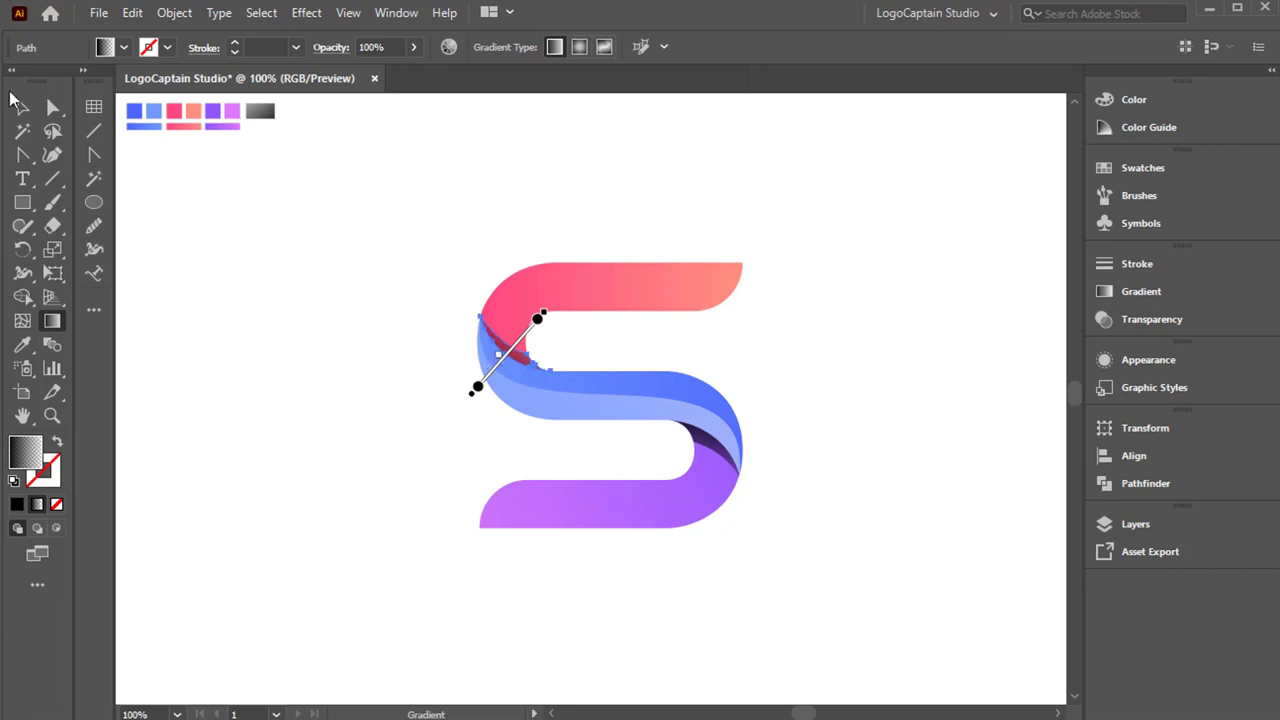
click(21, 106)
click(394, 388)
Step: Fine-tune the right fold shadow's gradient by shifting it slightly down and moving its midpoint toward the upper stop
click(709, 438)
click(52, 320)
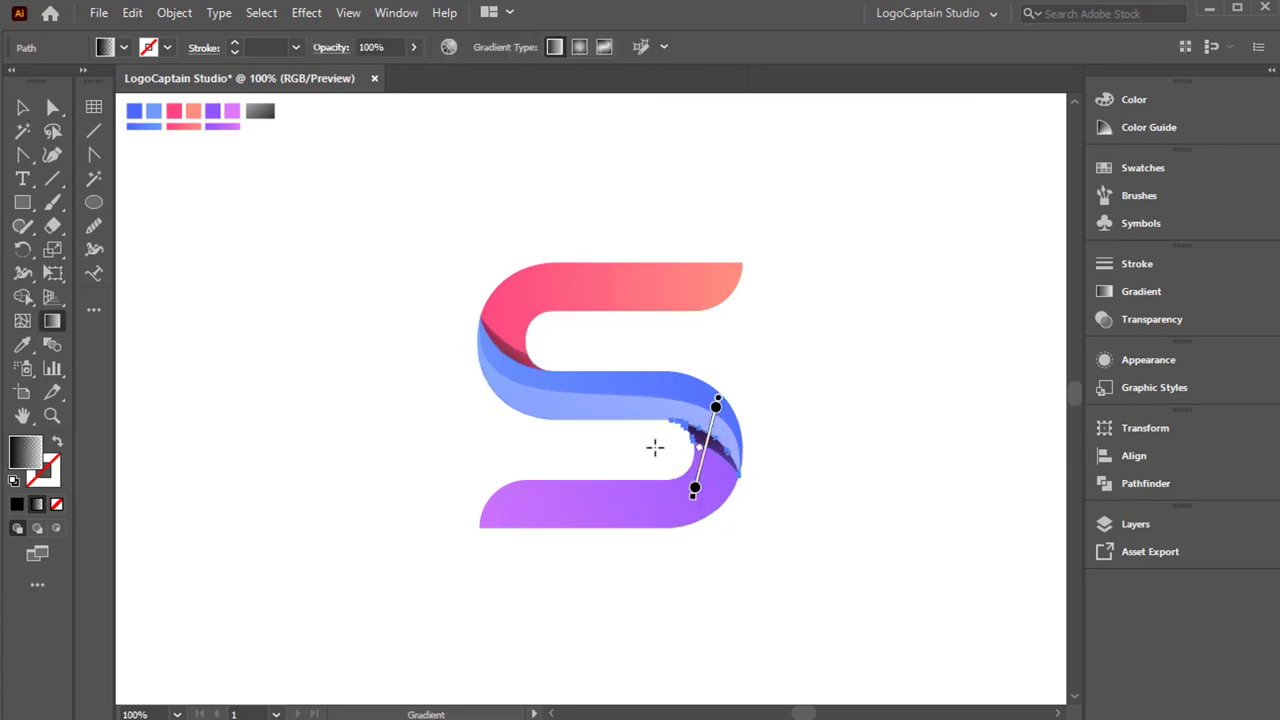
mouse_move(699, 448)
mouse_down()
mouse_move(702, 436)
mouse_move(707, 450)
mouse_up()
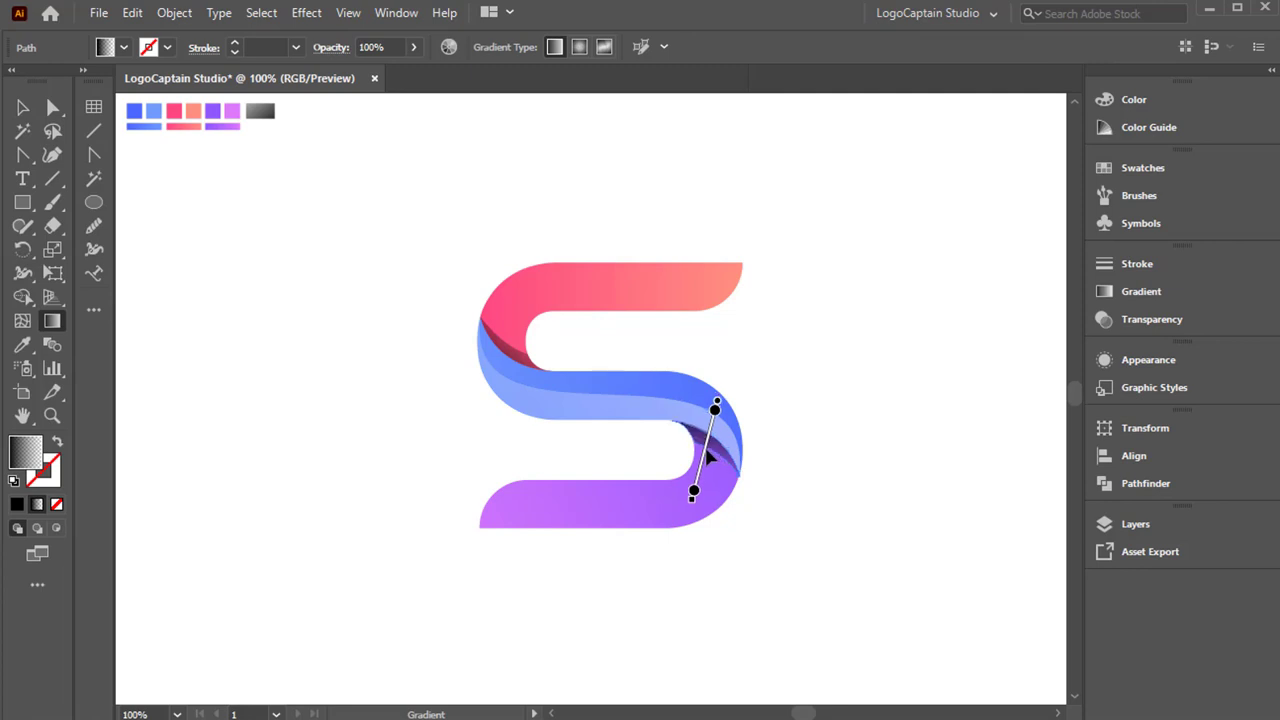
key(v)
click(460, 434)
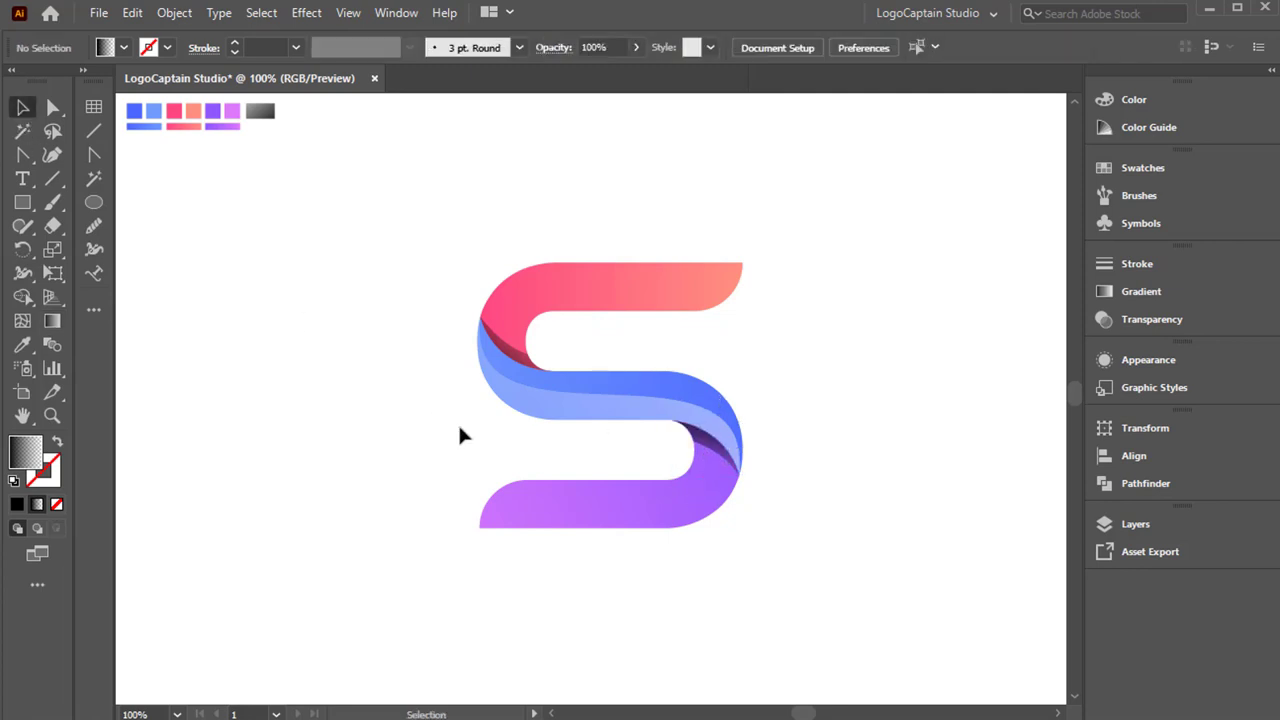
click(692, 440)
click(52, 320)
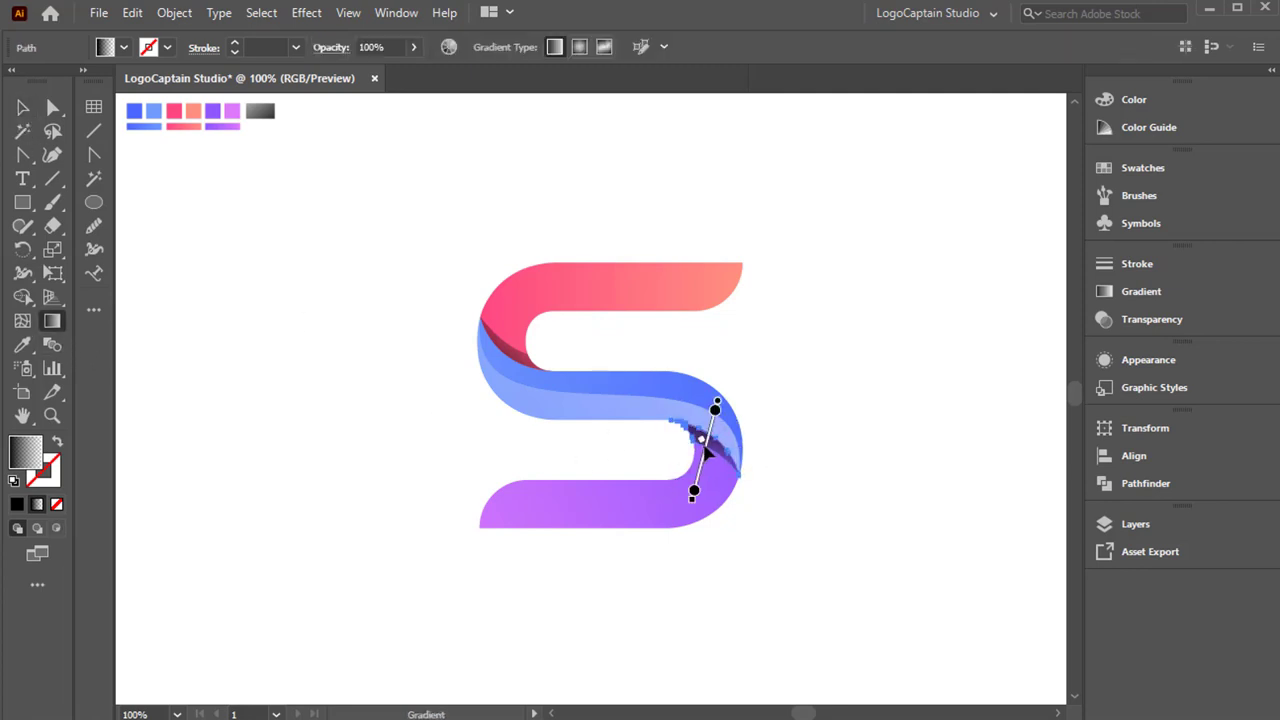
click(22, 107)
click(389, 374)
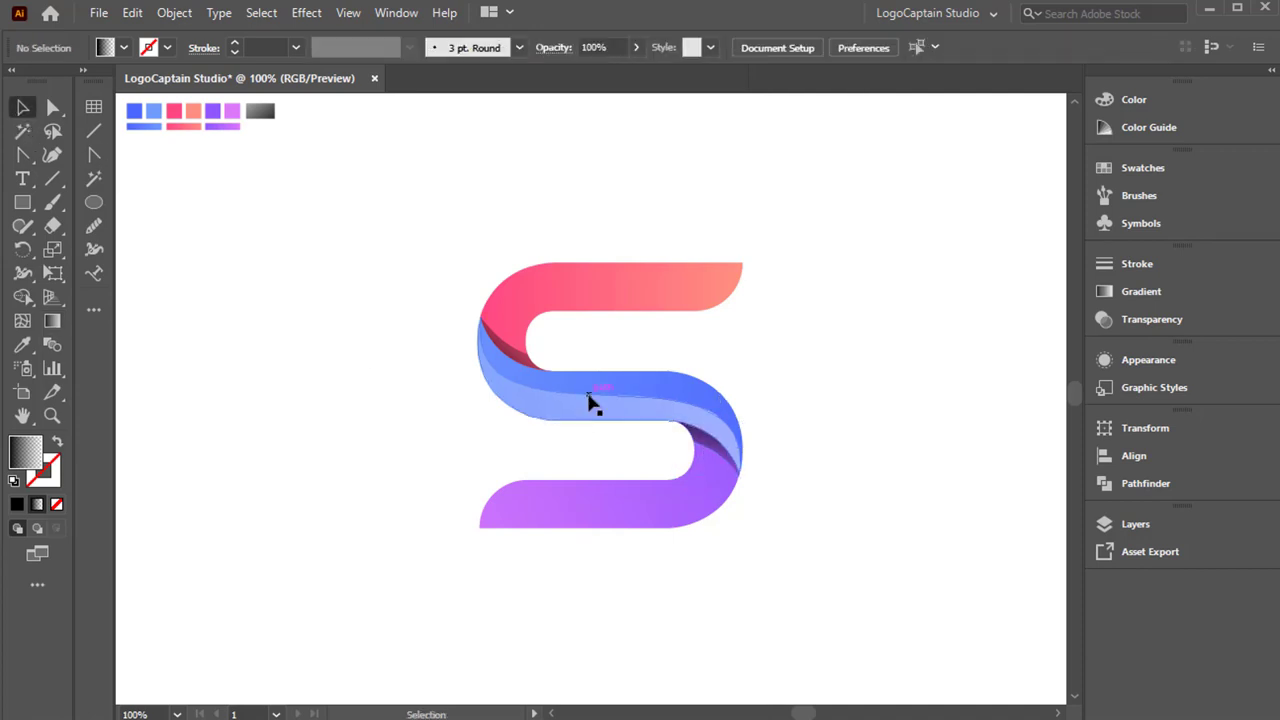
Step: Copy the white highlight along the central band and paste the duplicate directly in front of it
click(590, 402)
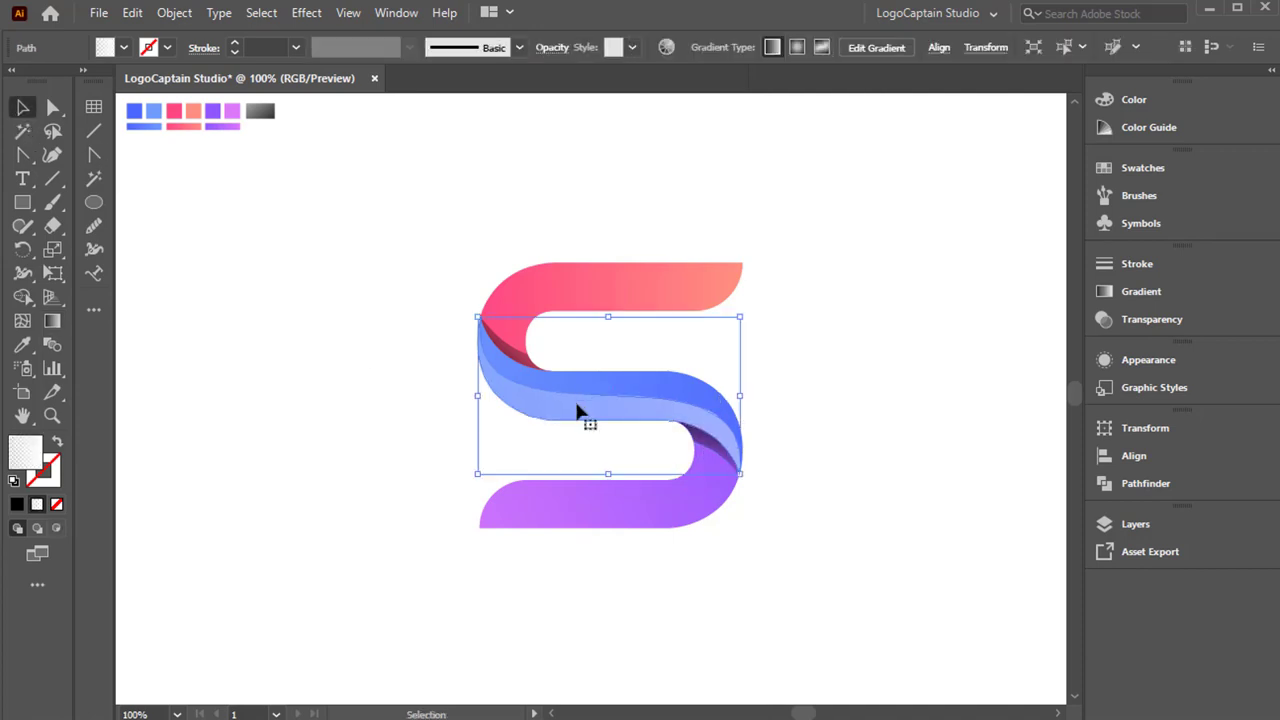
key(a)
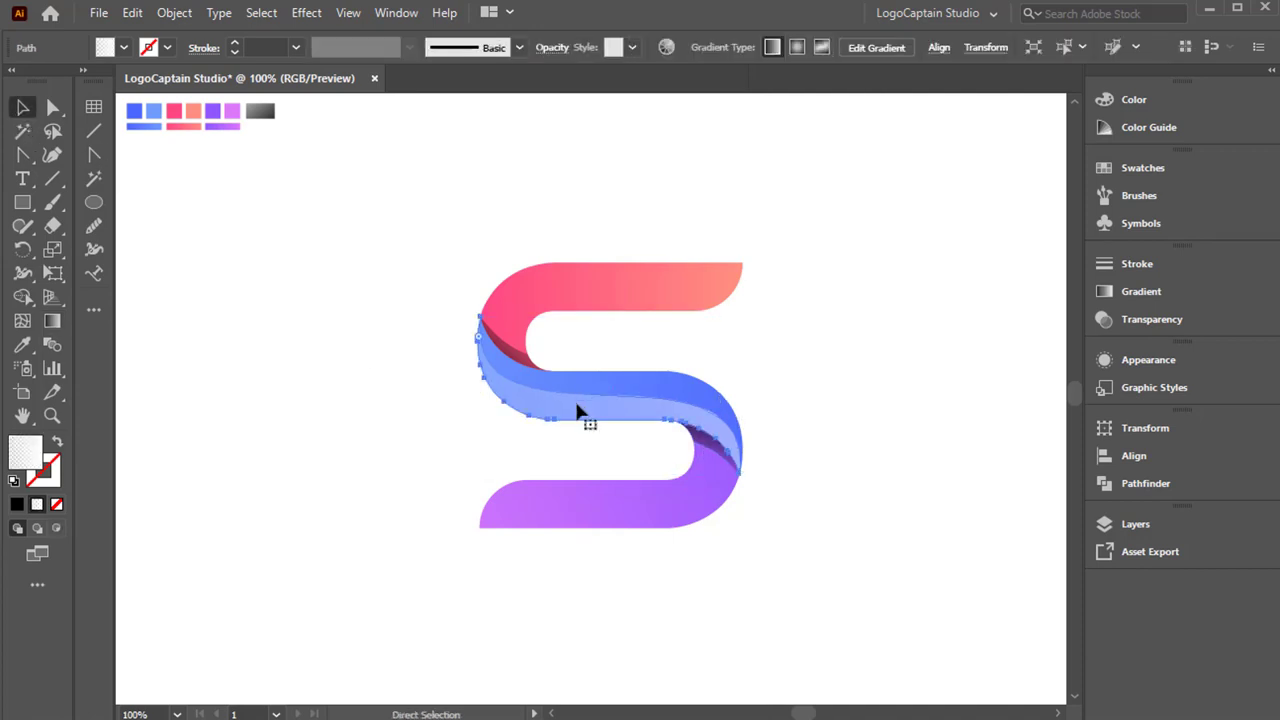
key(v)
click(175, 13)
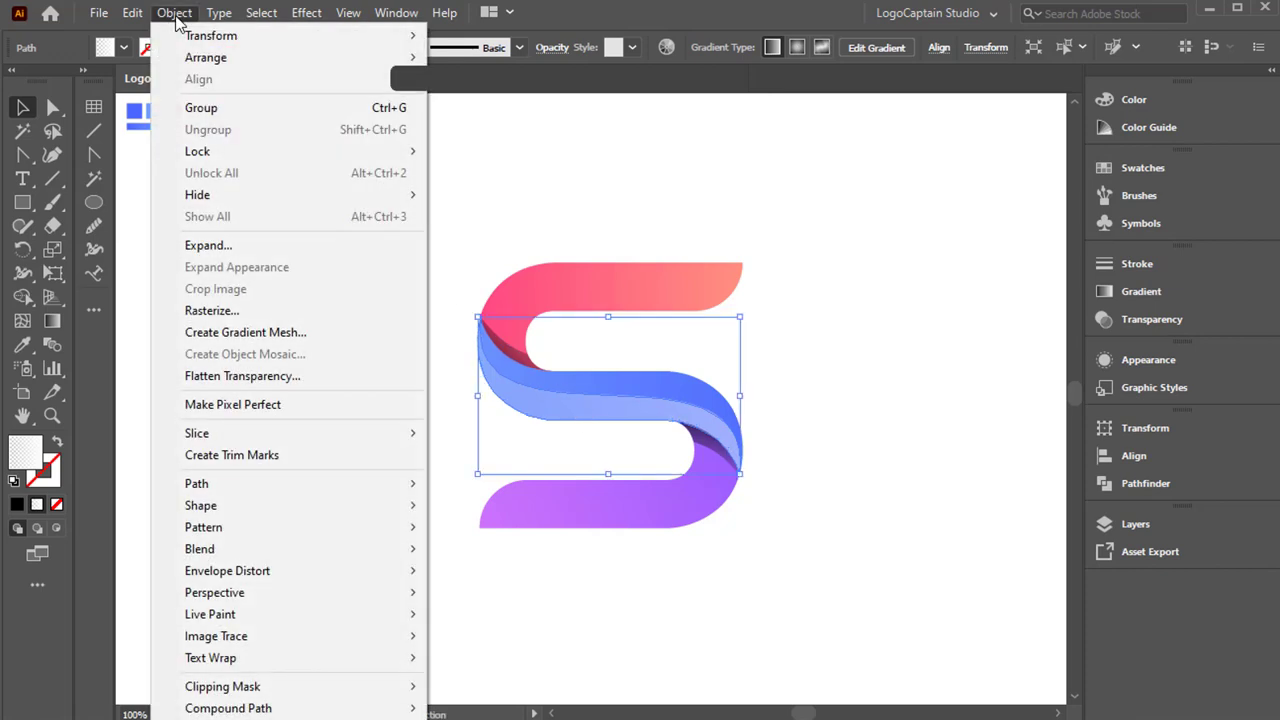
click(175, 18)
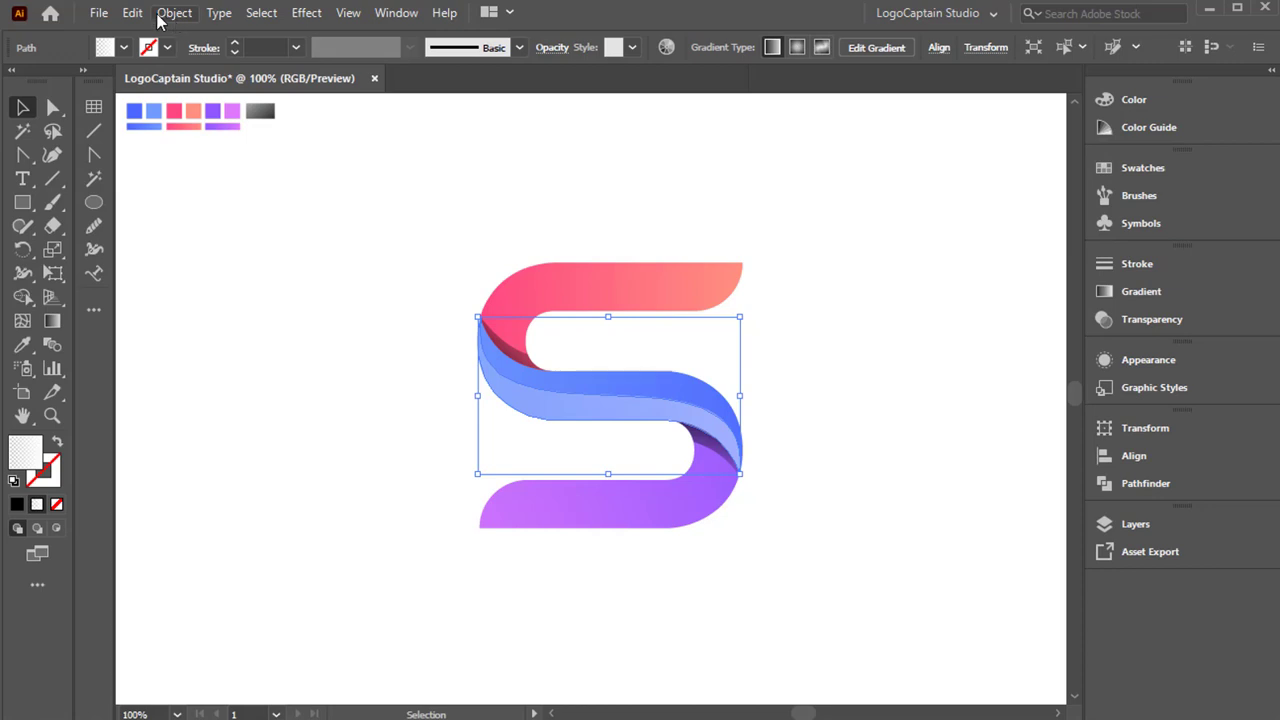
click(134, 18)
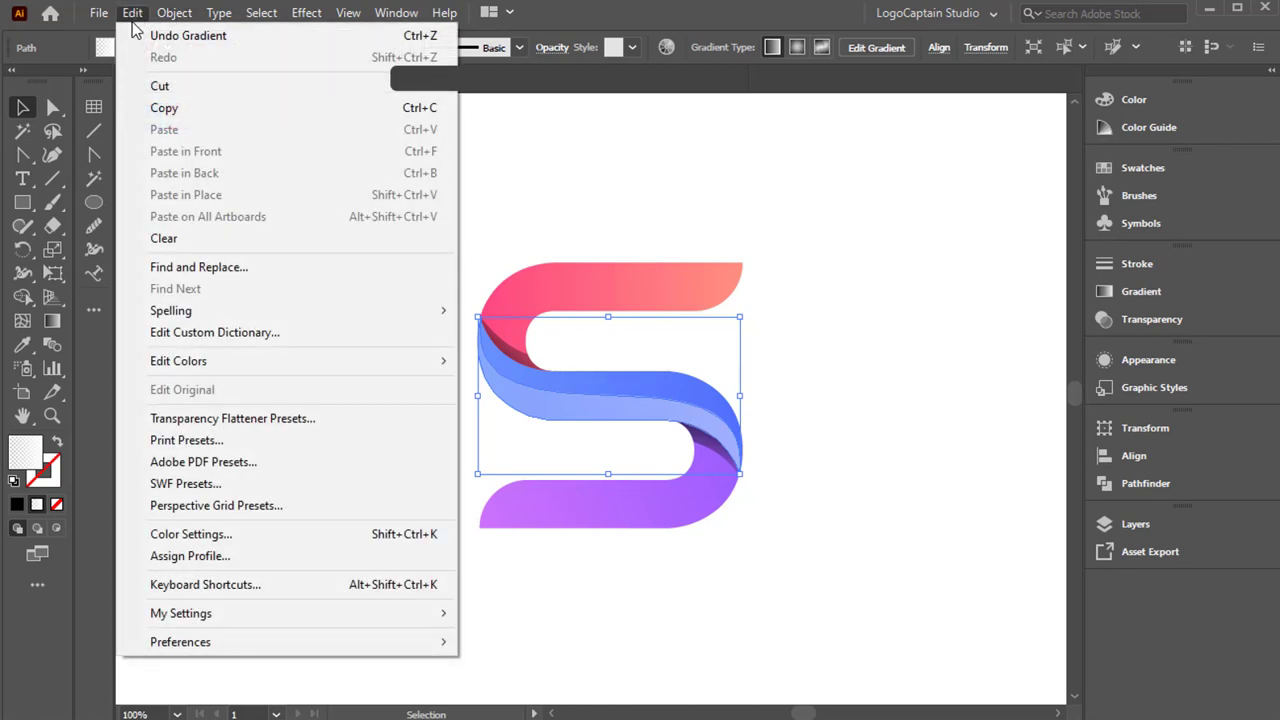
click(161, 110)
click(130, 14)
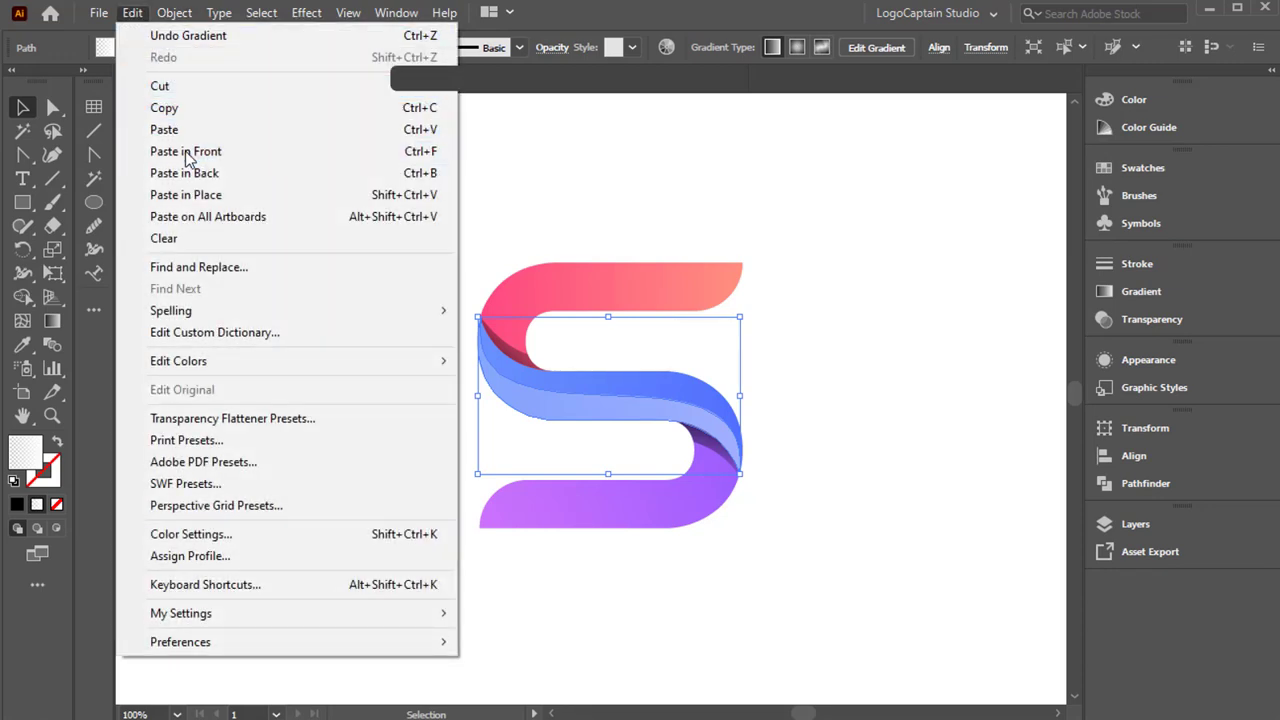
click(187, 153)
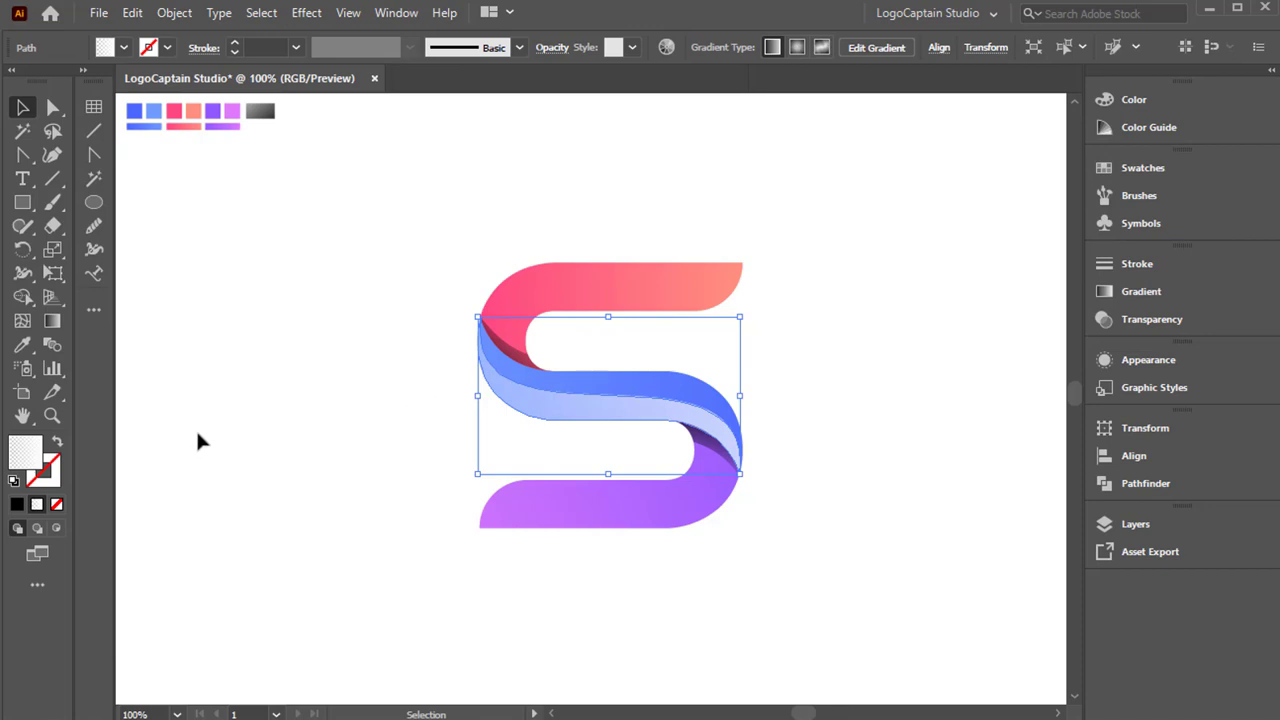
Step: Swap the pasted highlight's fill and stroke, and delete the straight segment along its lower edge
click(58, 444)
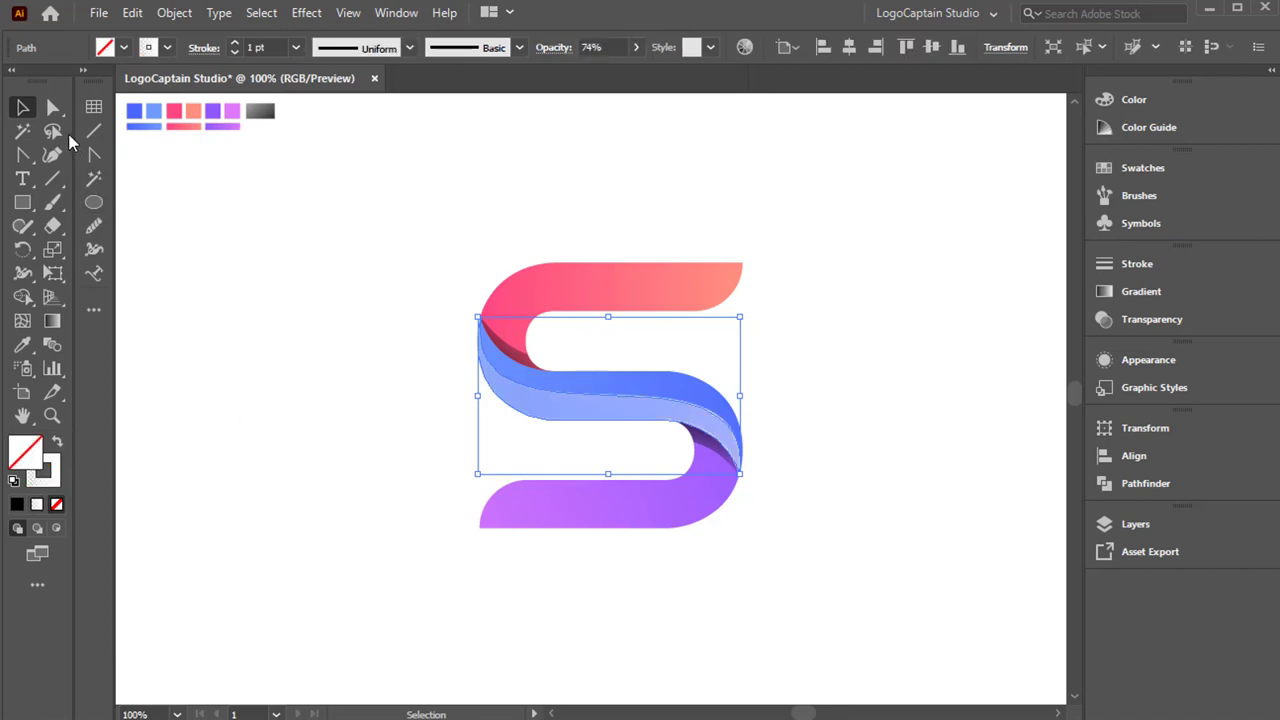
click(53, 107)
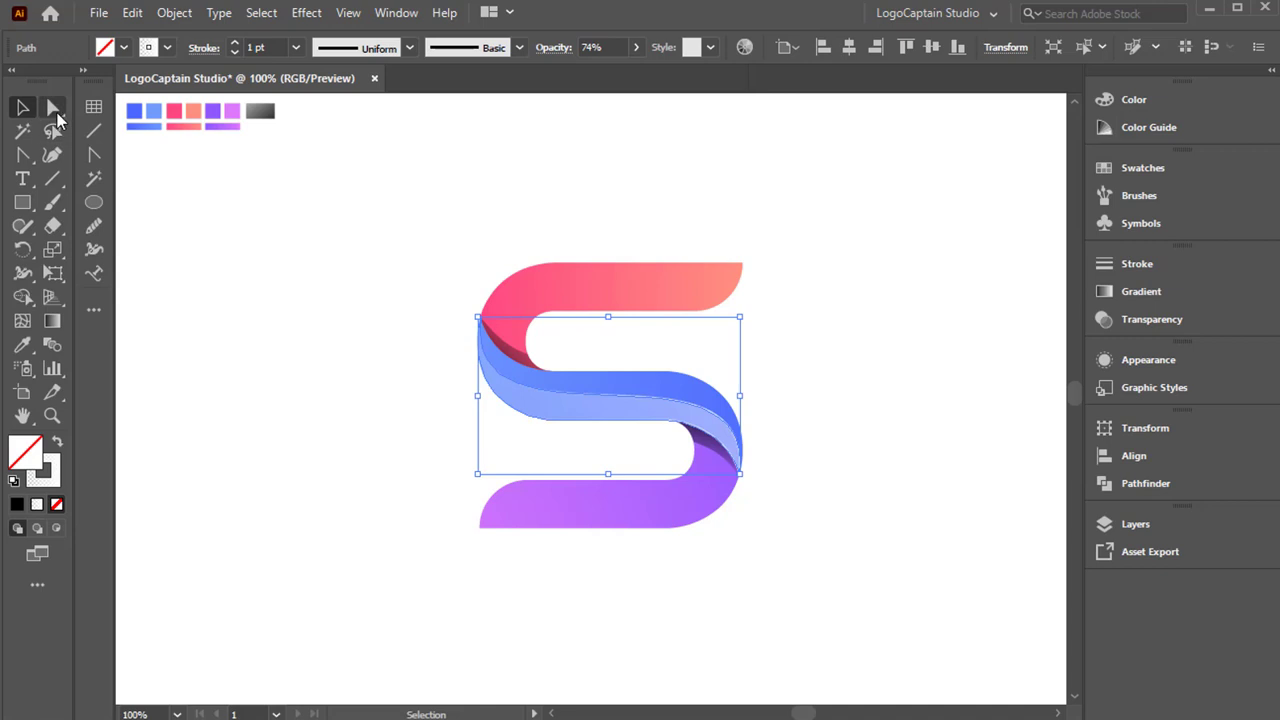
click(556, 422)
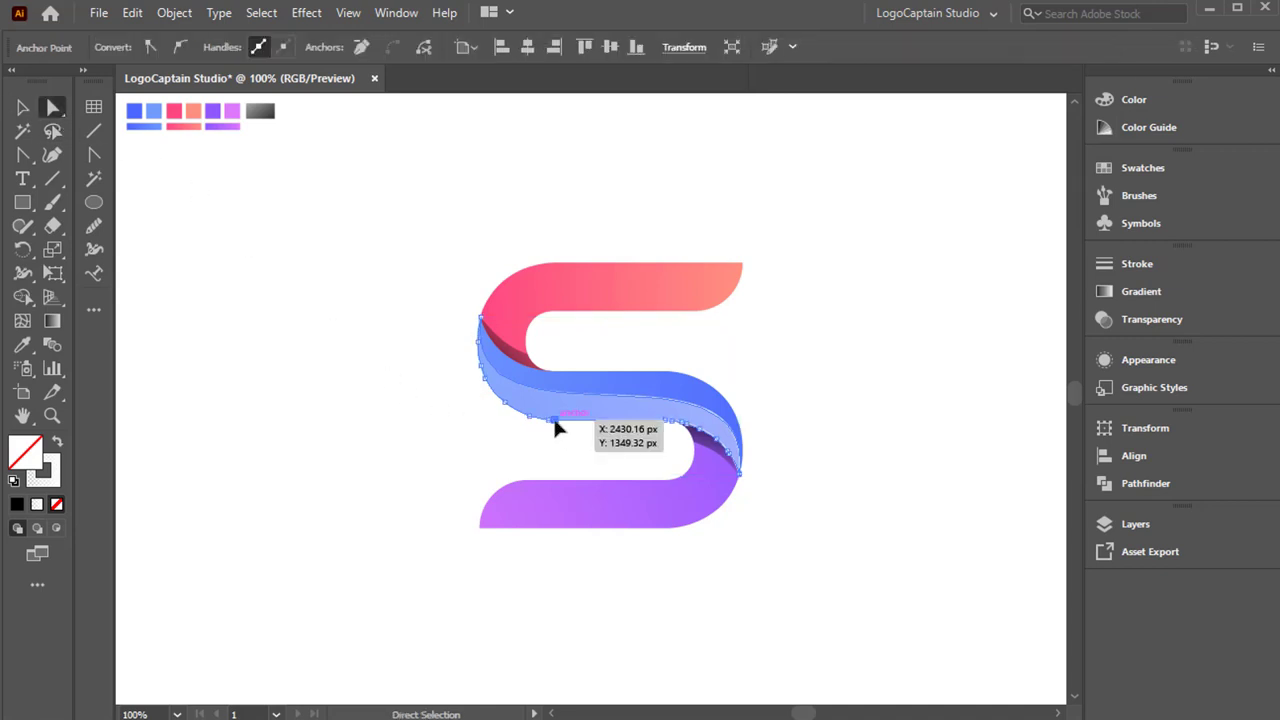
click(553, 426)
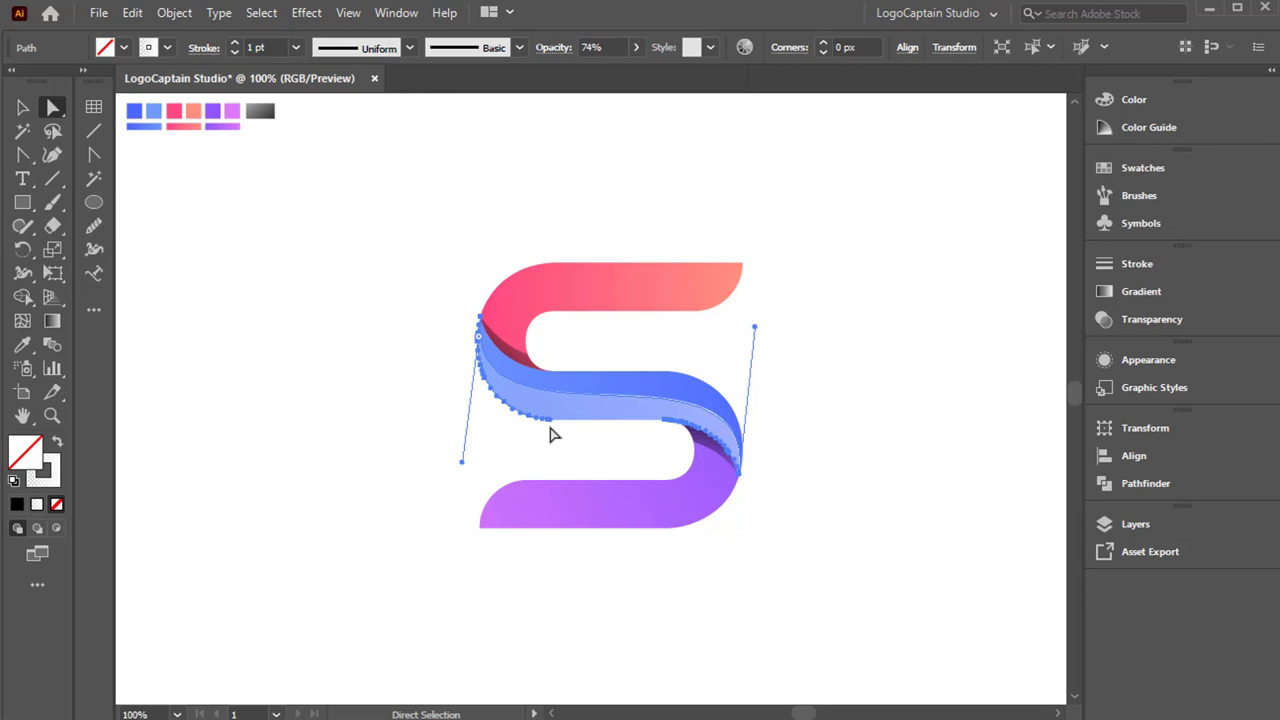
Step: Add two anchor points near each end of the outline's upper curve, beside the left and right folds
right_click(24, 160)
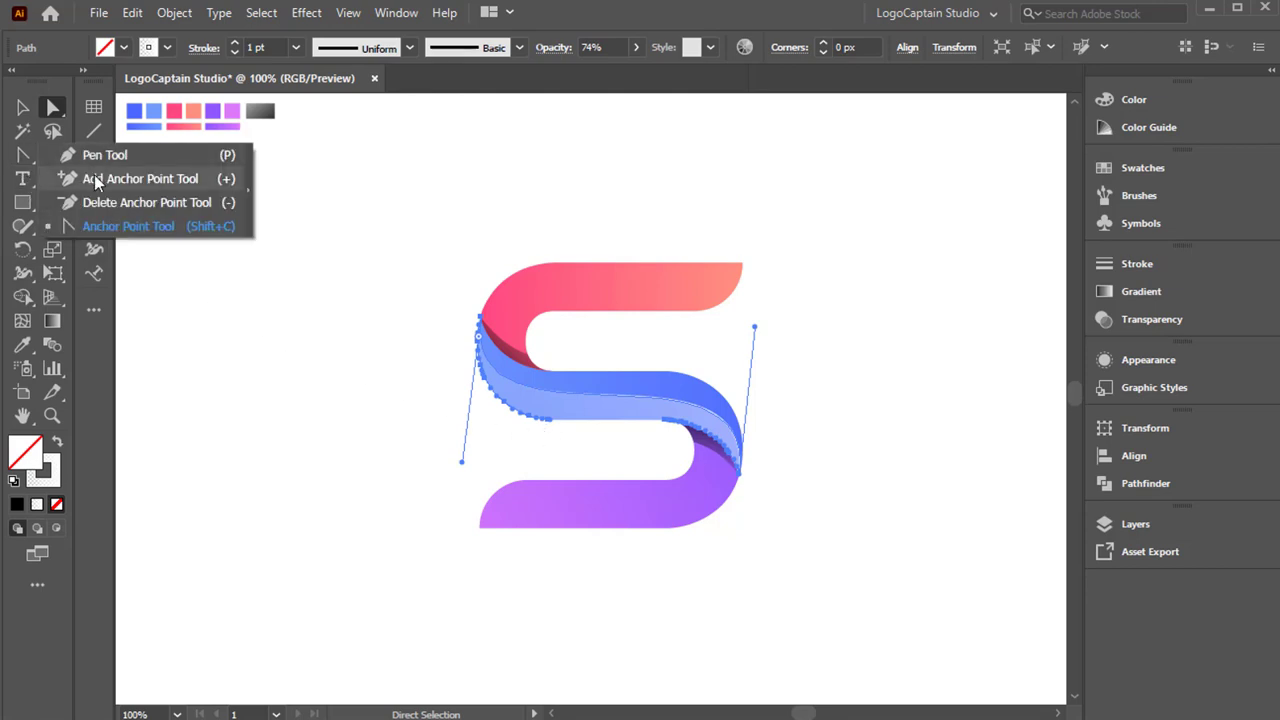
click(94, 176)
click(521, 386)
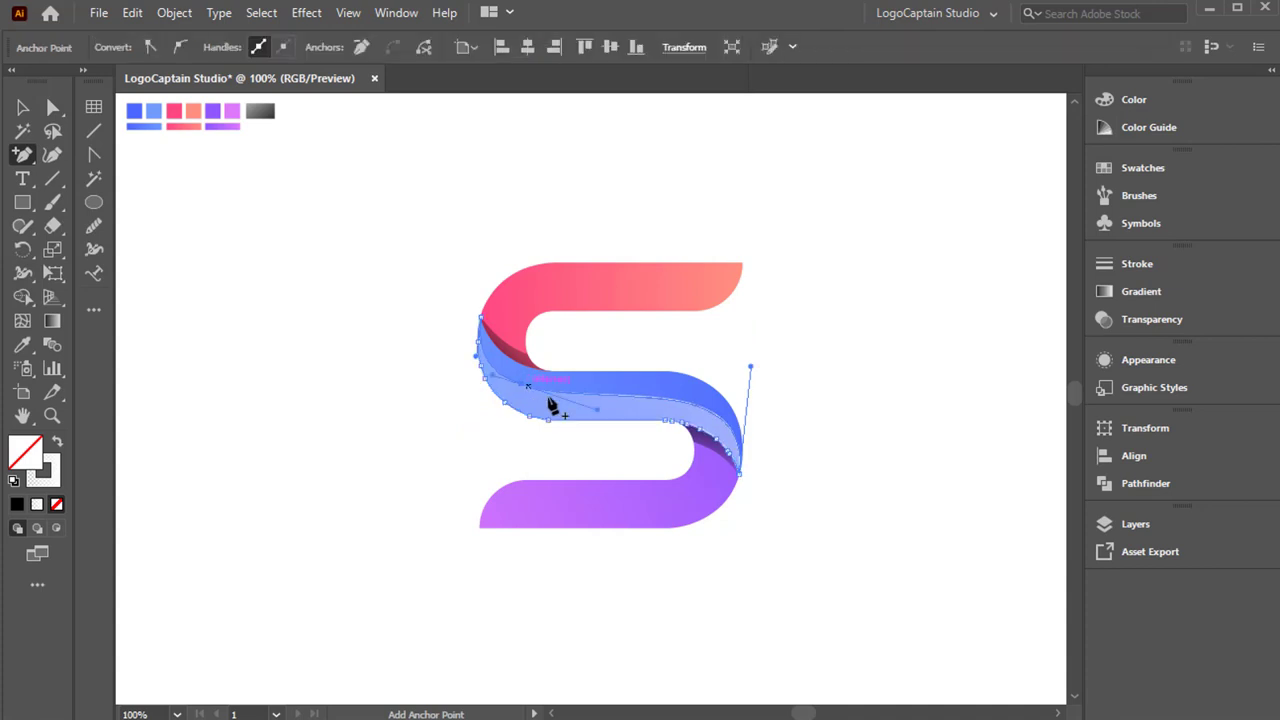
click(703, 413)
click(505, 376)
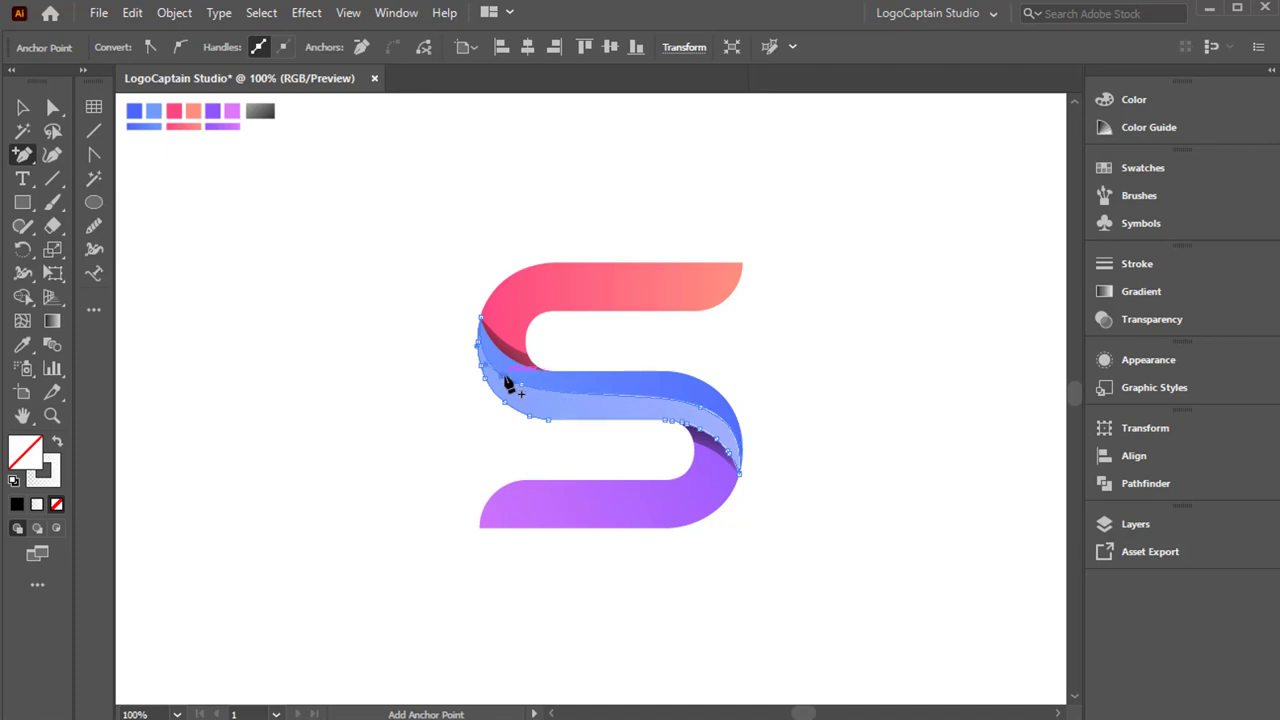
click(718, 416)
Step: Delete the short segments between the added anchor points to isolate the outline's middle stretch
click(53, 109)
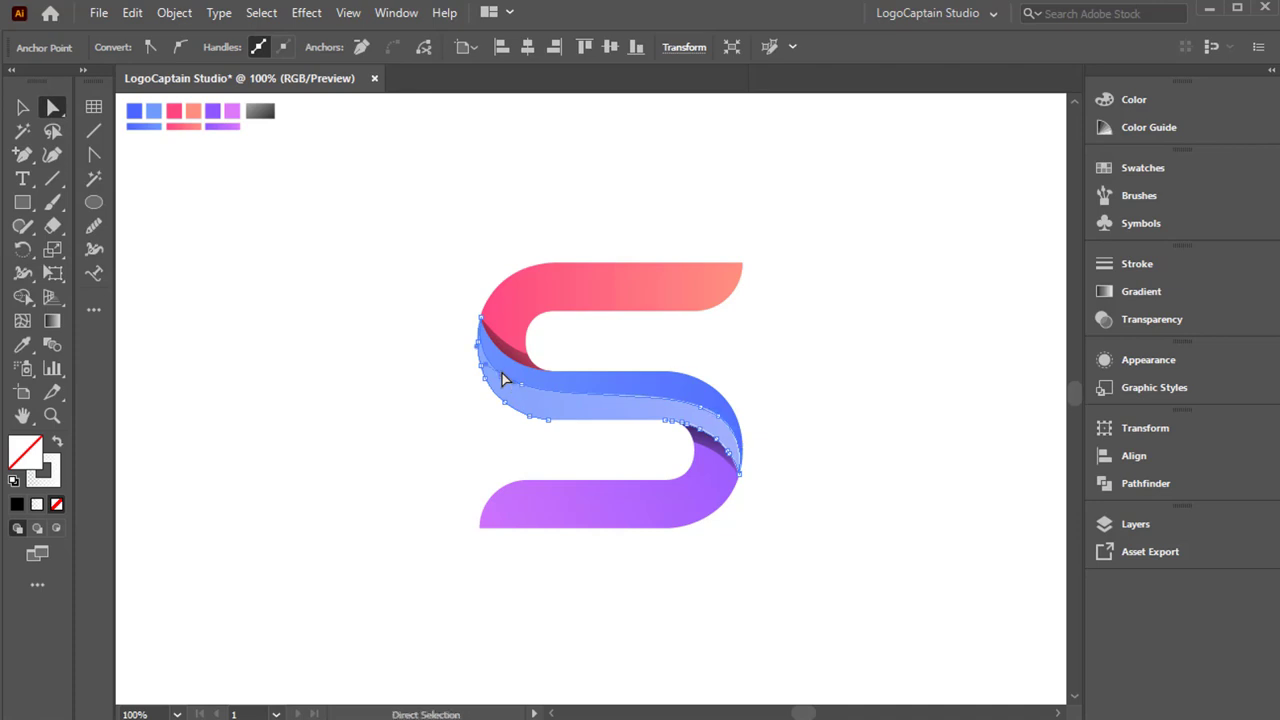
click(503, 390)
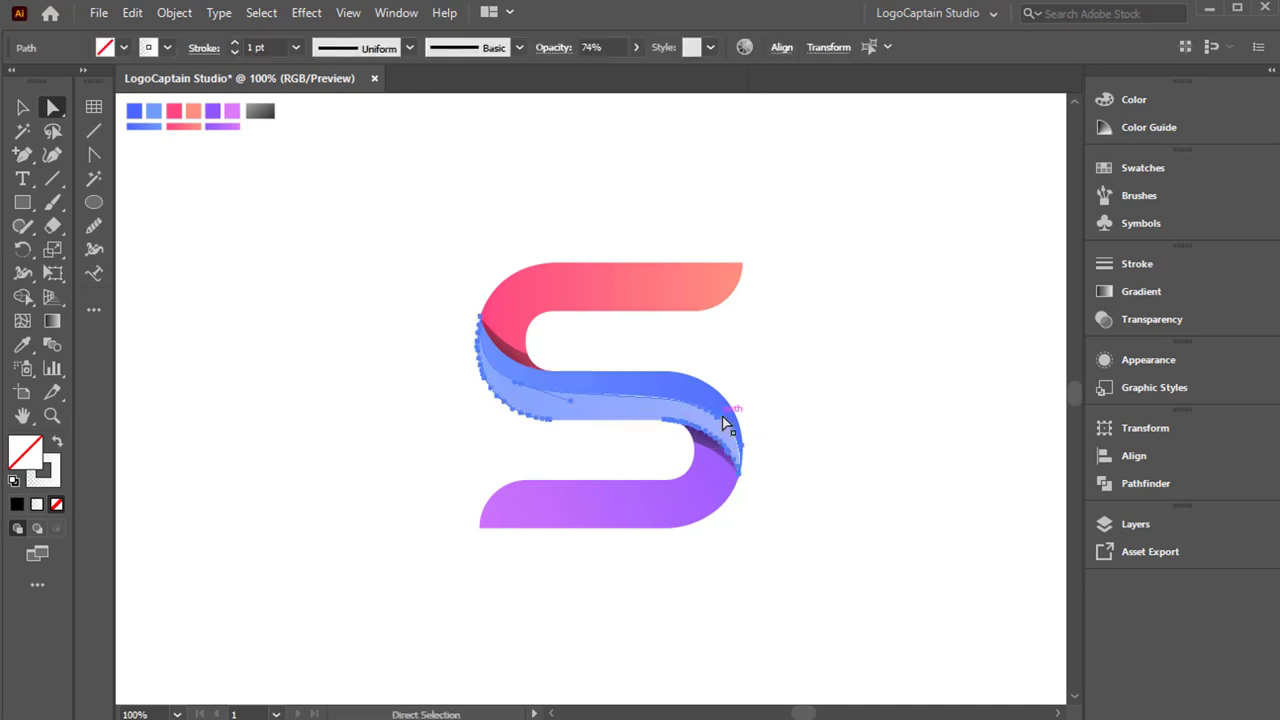
click(720, 416)
key(Delete)
click(22, 107)
click(416, 444)
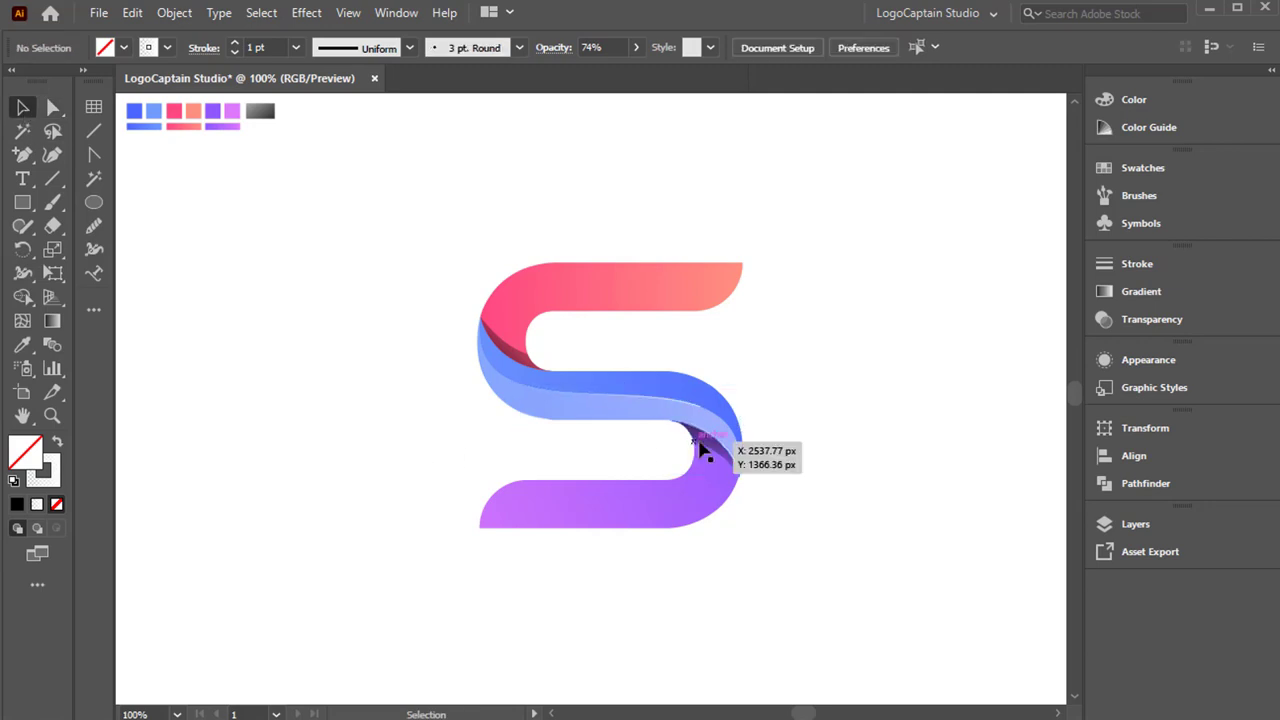
Step: Remove the leftover outline pieces around the right and left folds
click(714, 441)
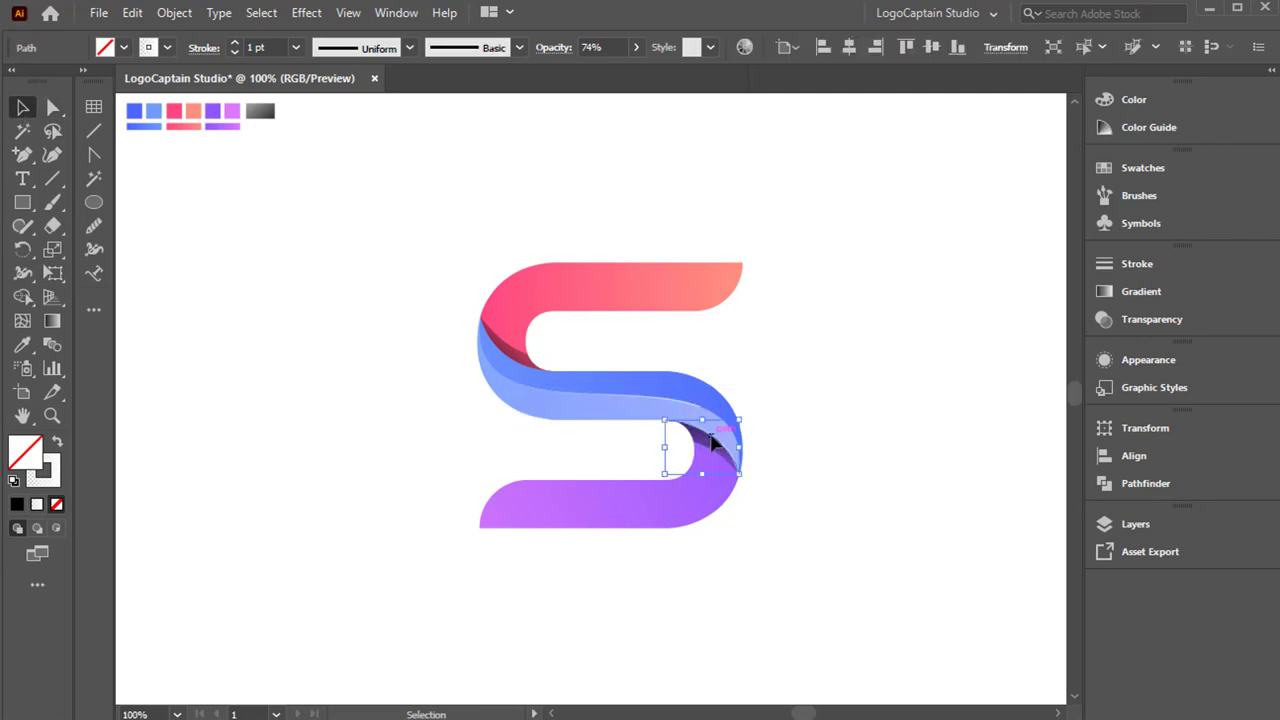
click(547, 468)
click(497, 398)
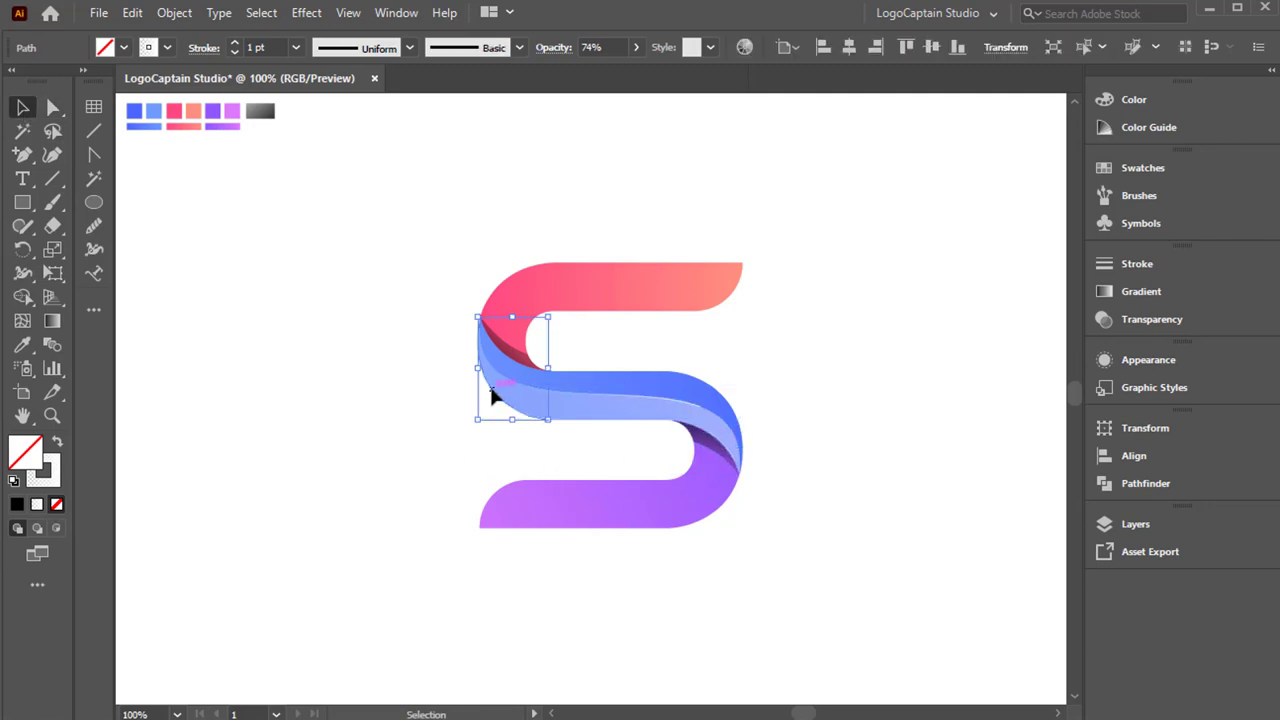
click(451, 400)
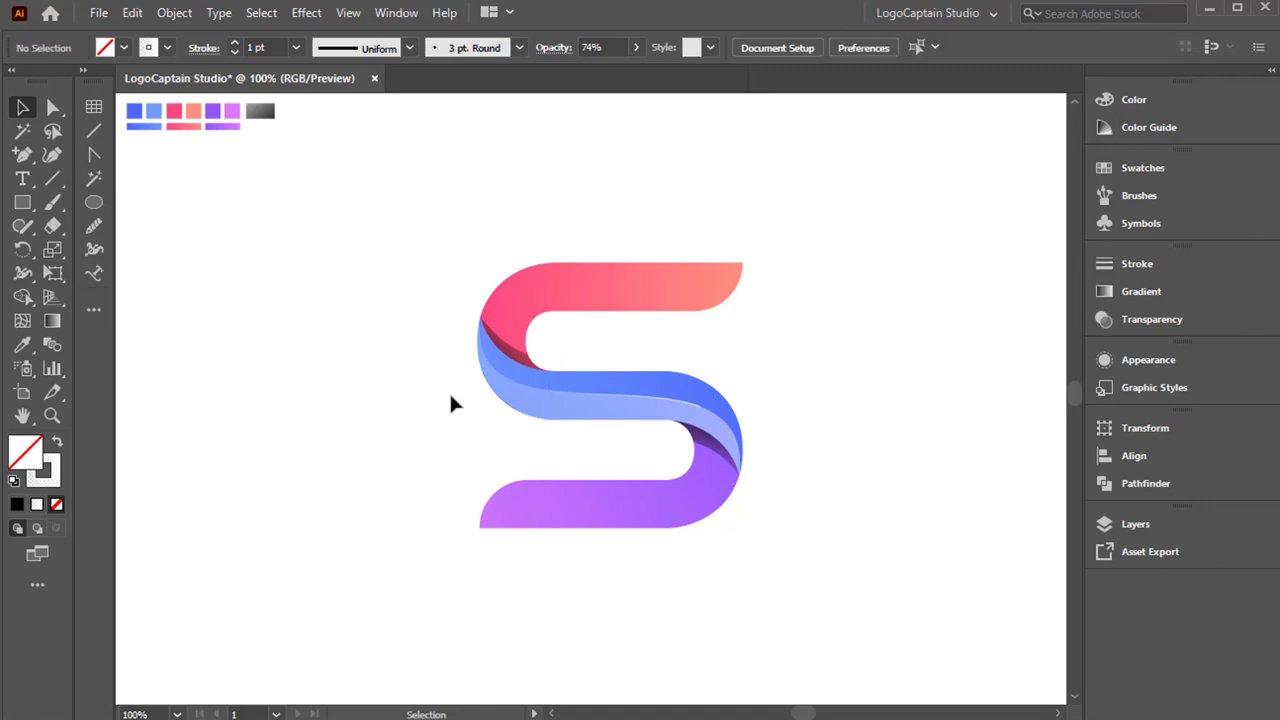
Step: Give the remaining central highlight line a 2 pt white stroke with the tapered Width Profile 1
click(617, 404)
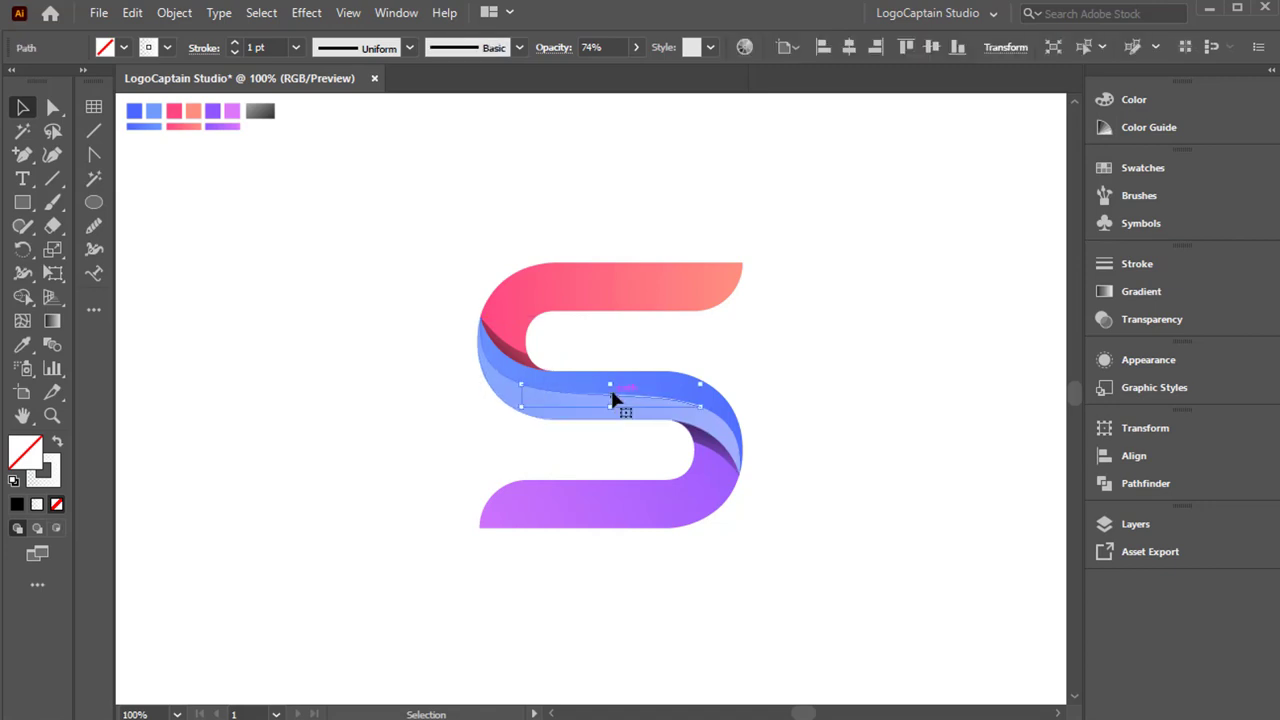
click(235, 45)
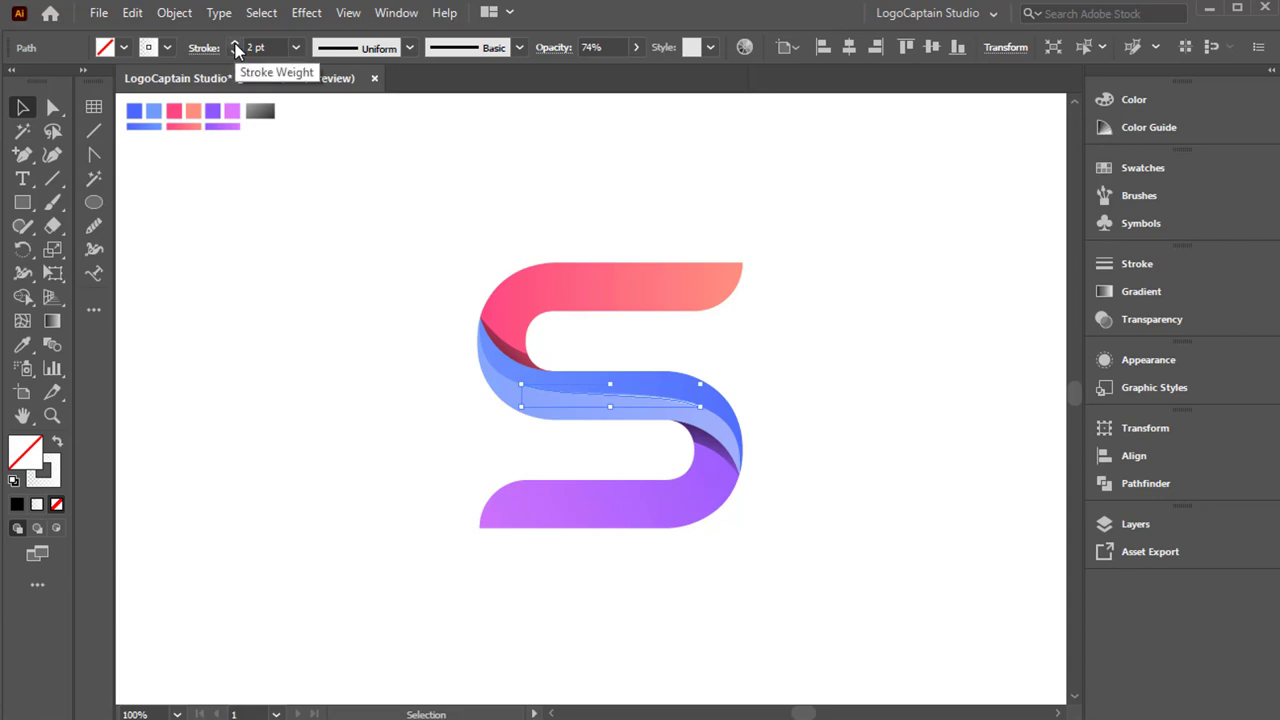
click(164, 48)
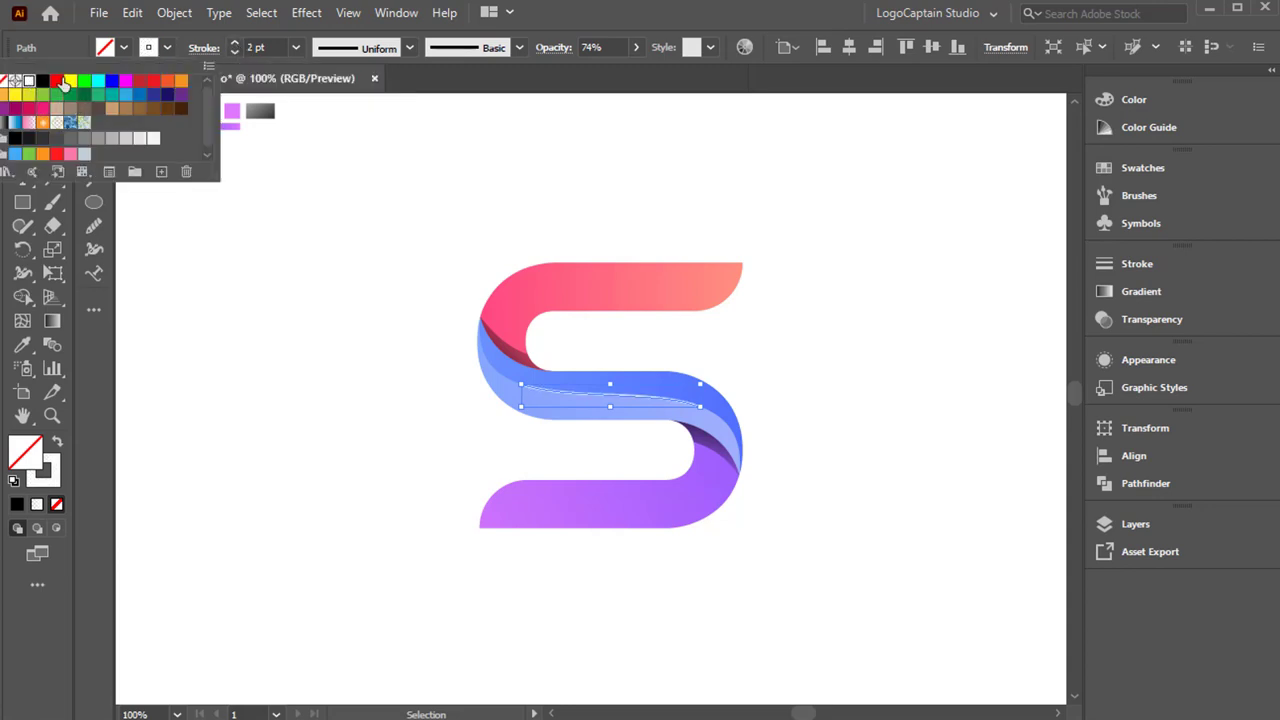
click(365, 48)
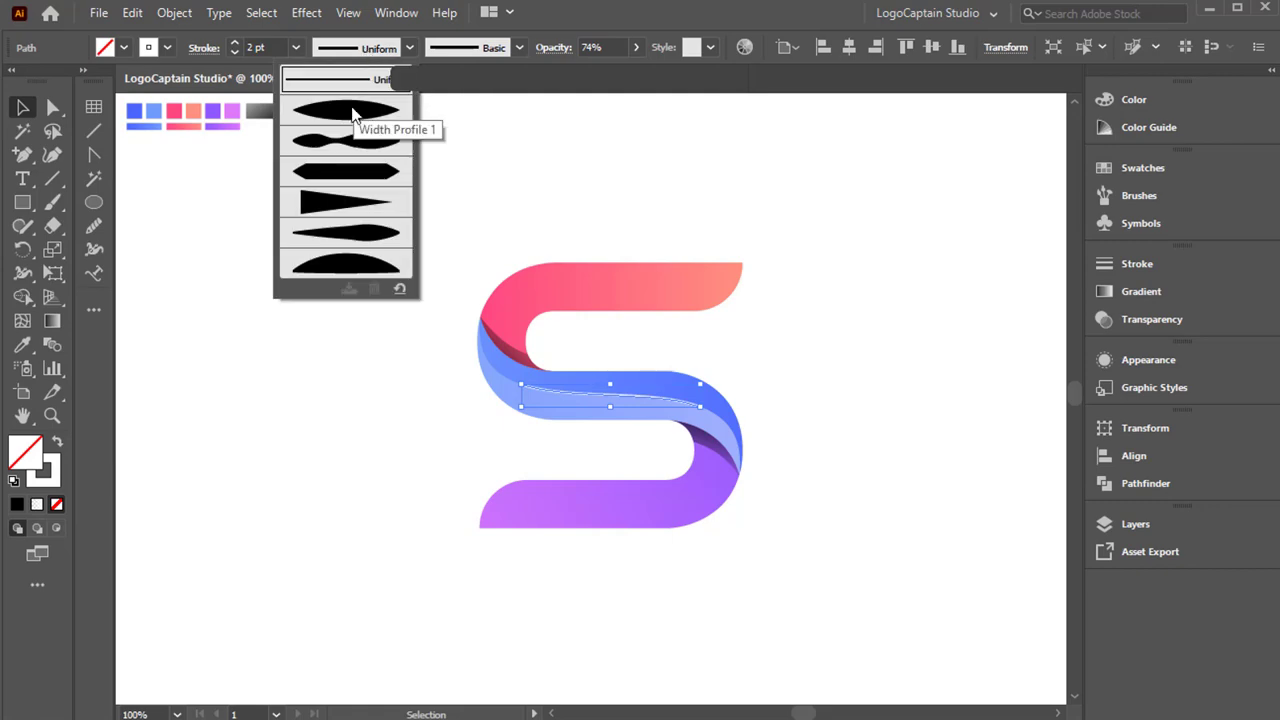
click(350, 114)
click(401, 374)
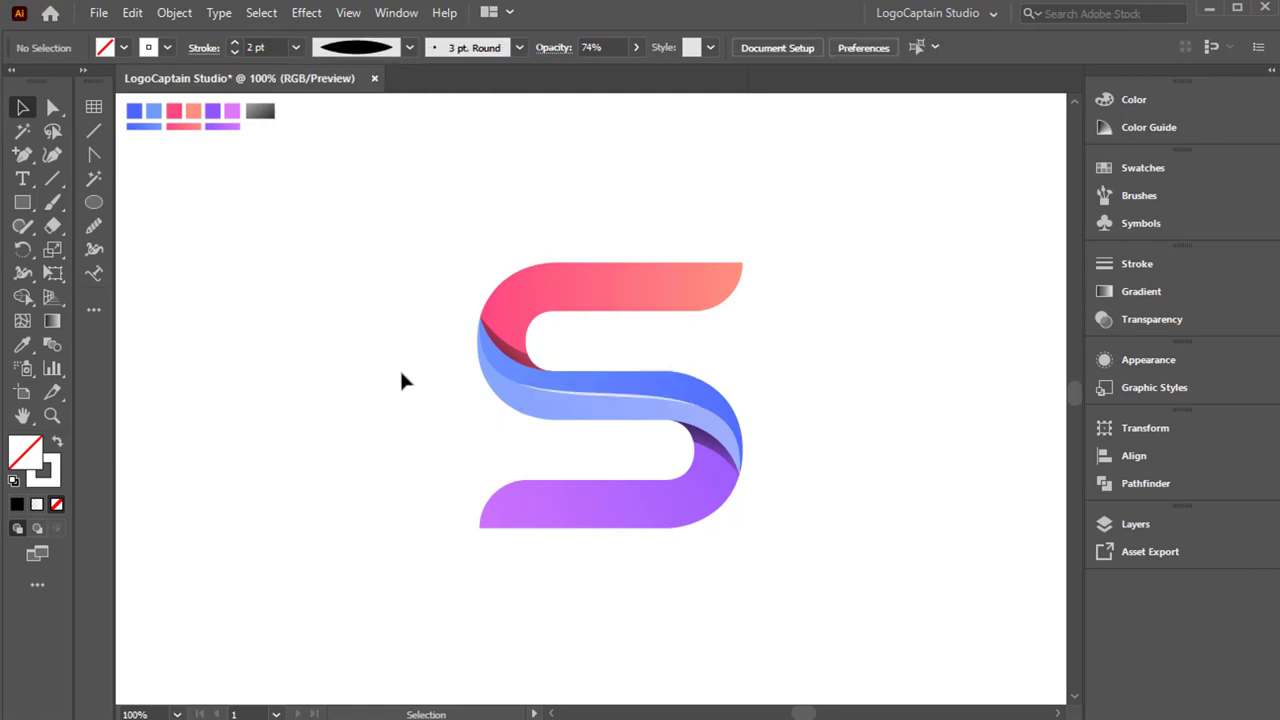